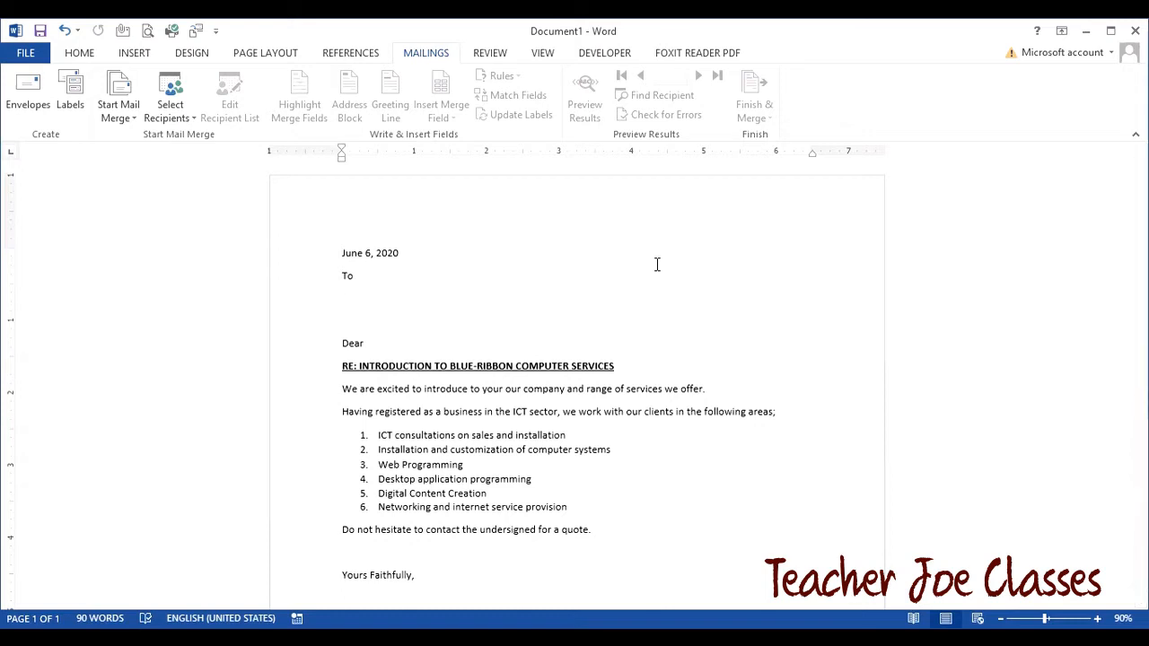
- Place the cursor above Dear and make the document a mail merge letter
mouse_move(1138, 236)
left_mouse_down()
mouse_move(1139, 427)
mouse_move(1138, 224)
left_mouse_up()
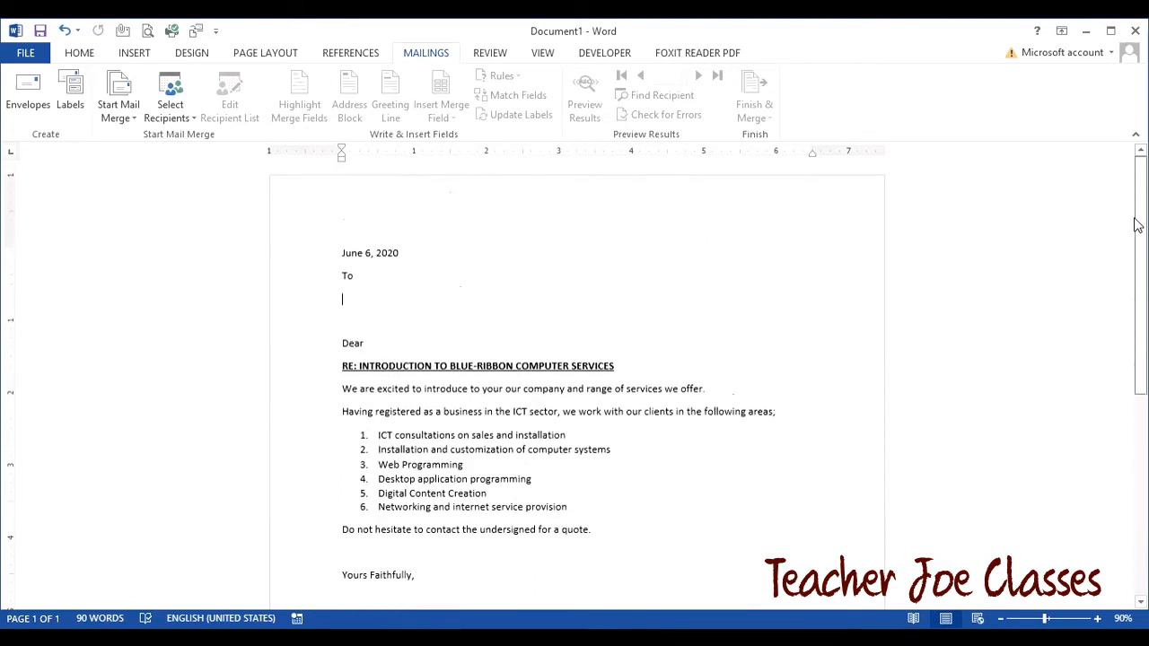
left_click(388, 320)
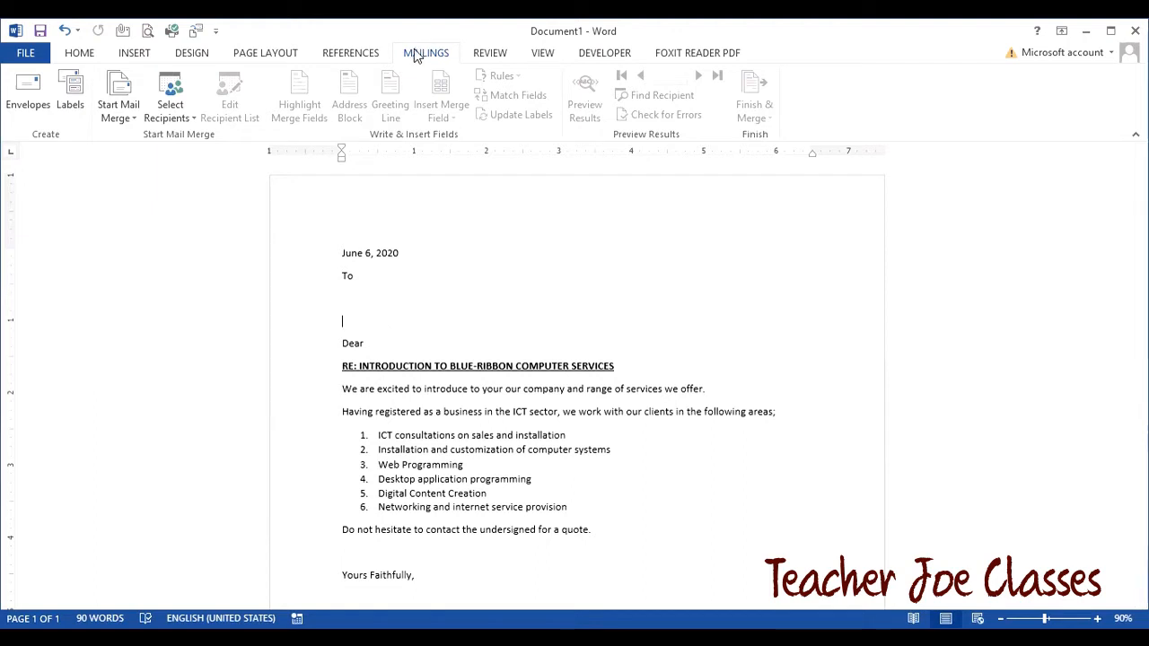
scroll(408, 58, "up", 1)
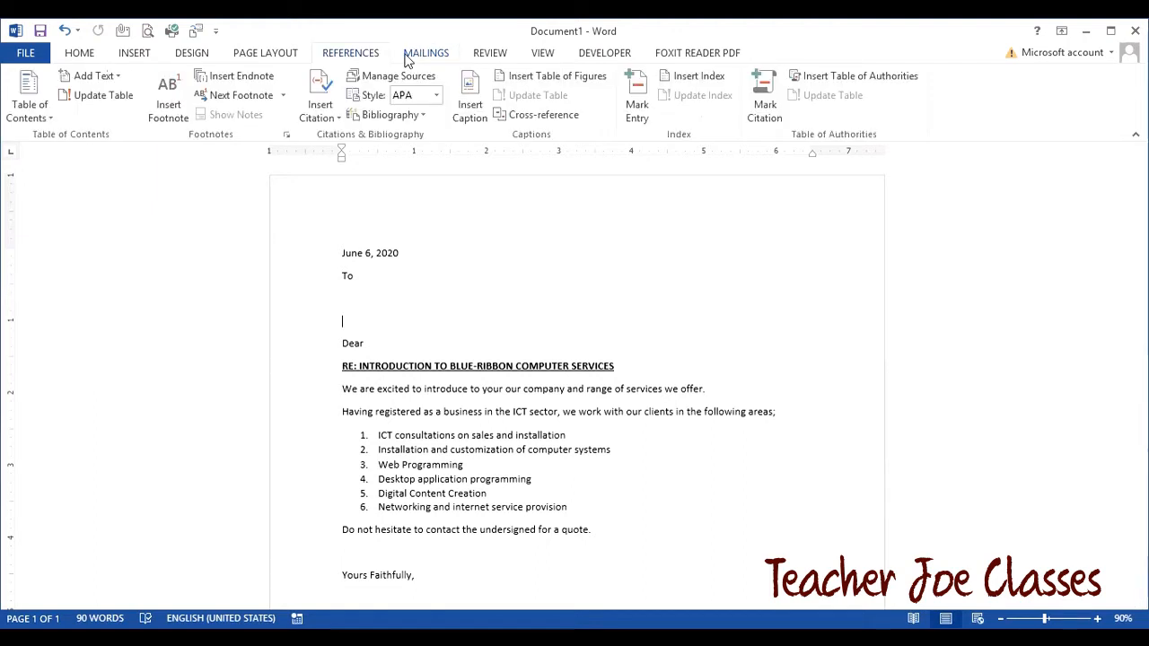
left_click(408, 56)
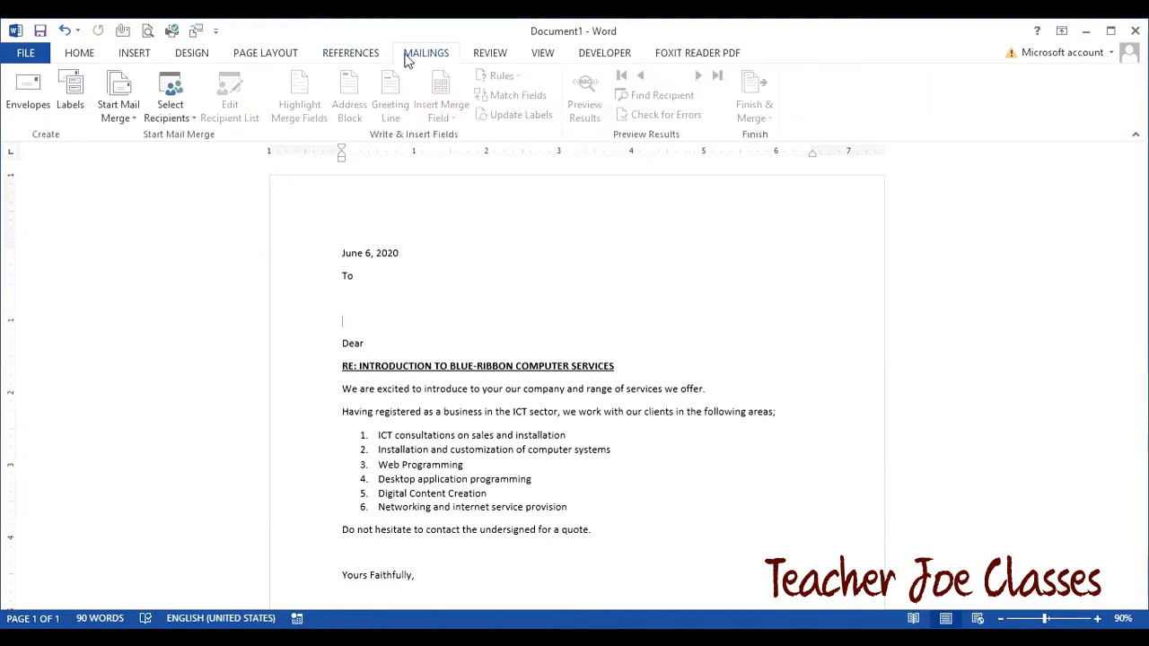
left_click(131, 106)
left_click(139, 137)
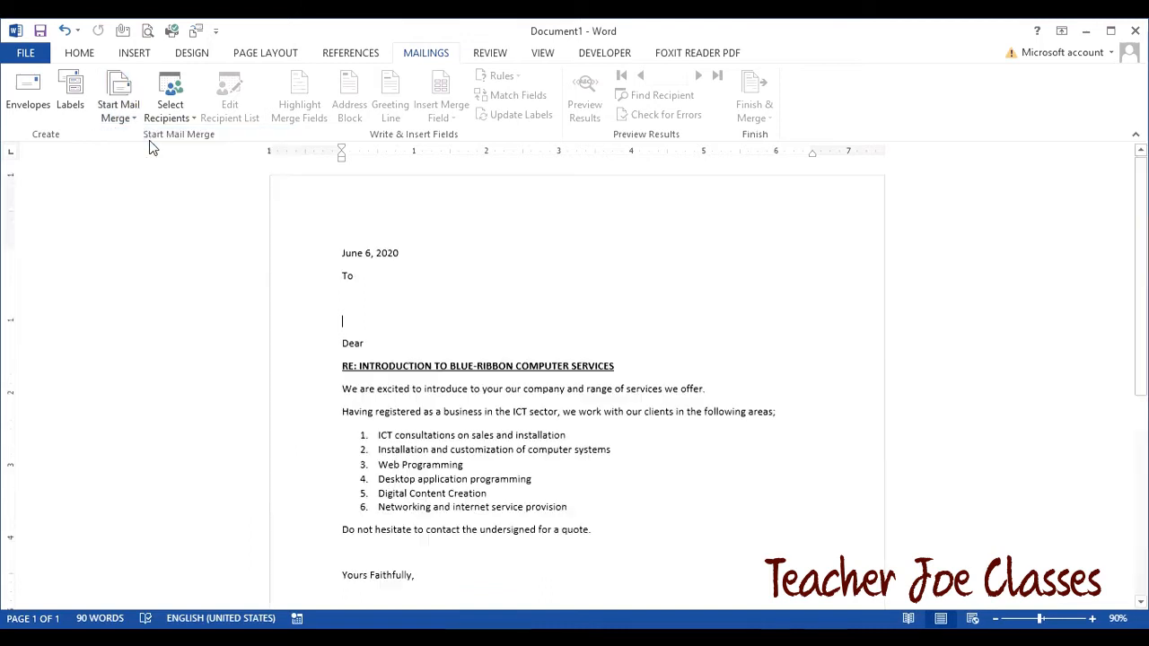
left_click(466, 322)
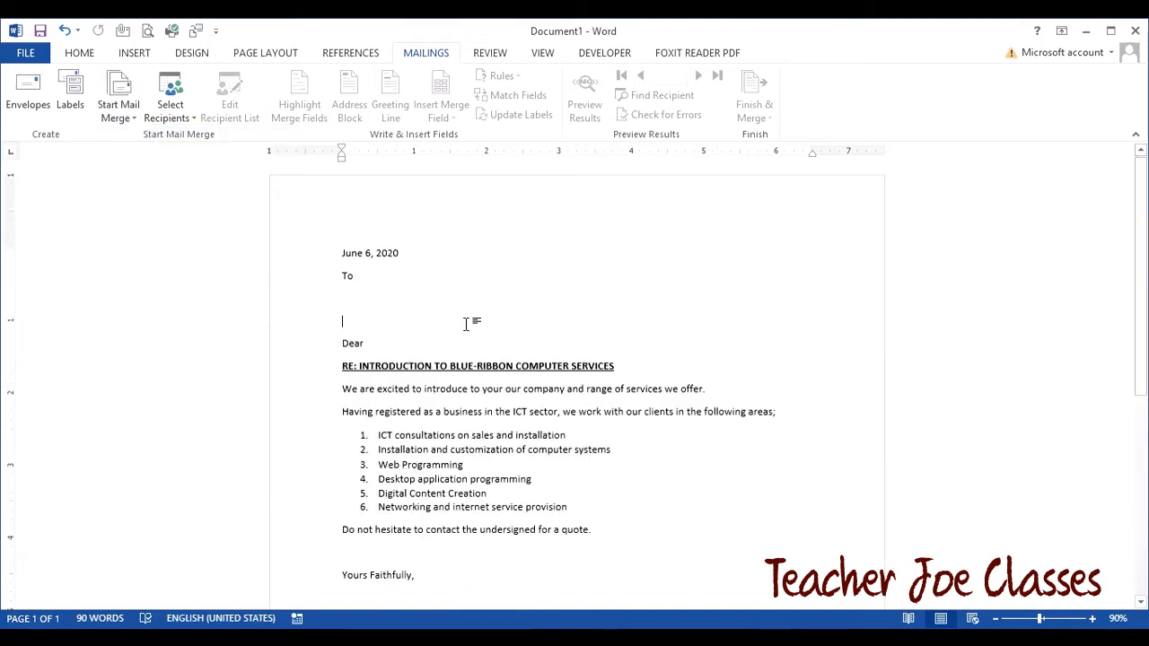
- Start a new typed recipient list and open its column customisation with E-mail Address selected
left_click(194, 121)
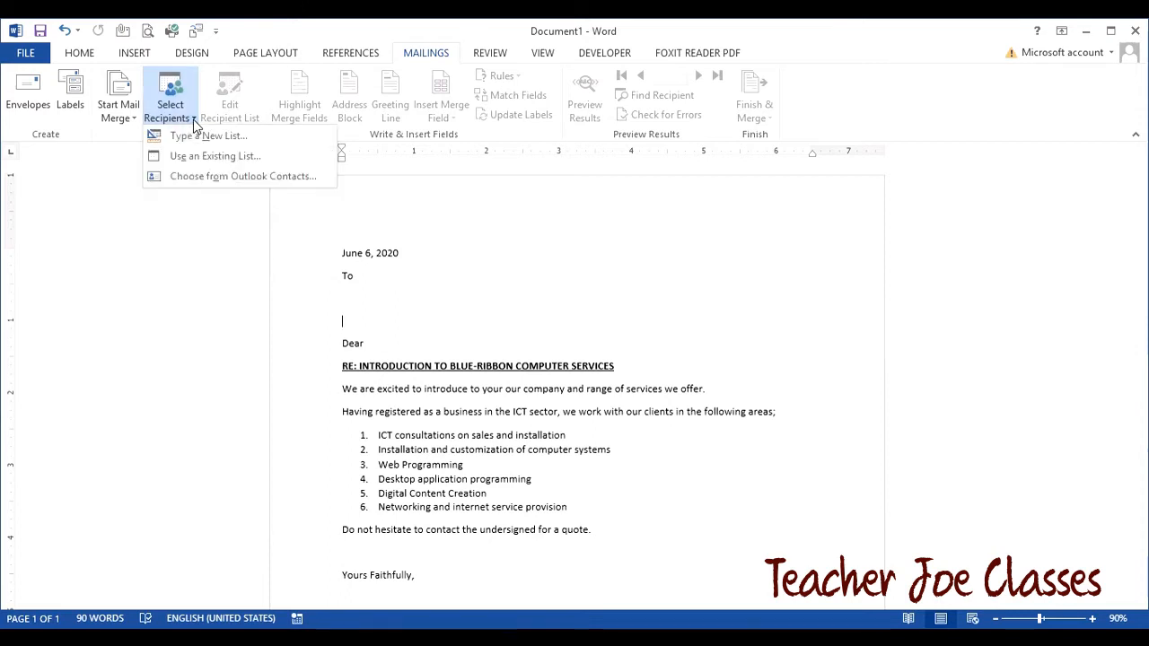
left_click(205, 136)
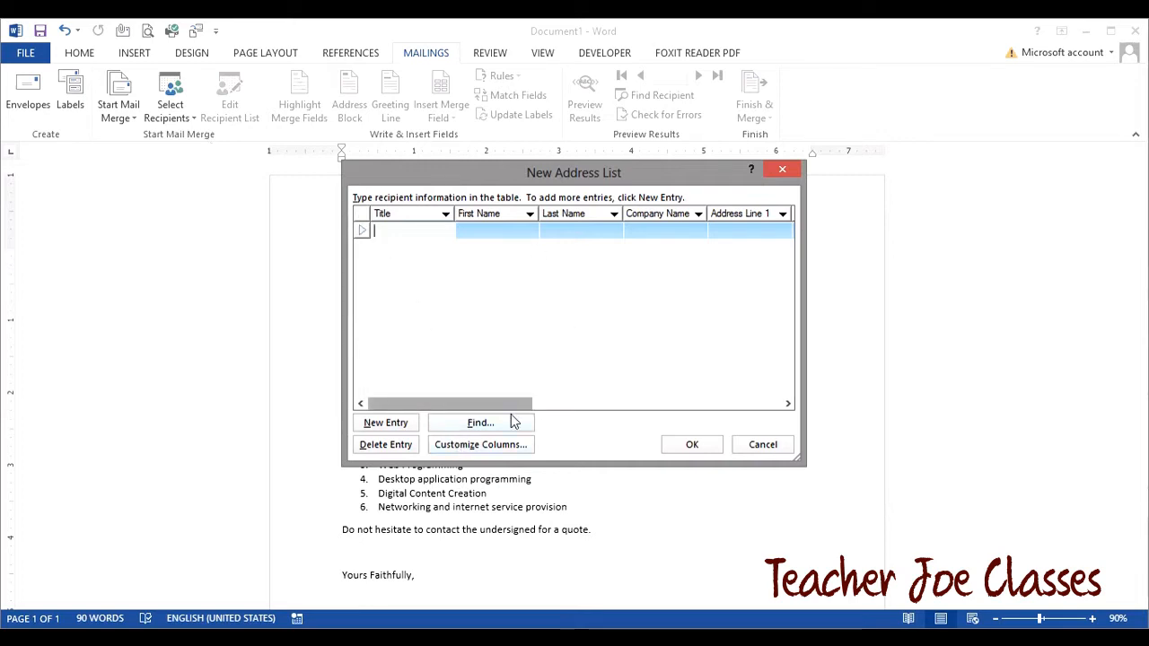
left_click_drag(504, 404, 564, 409)
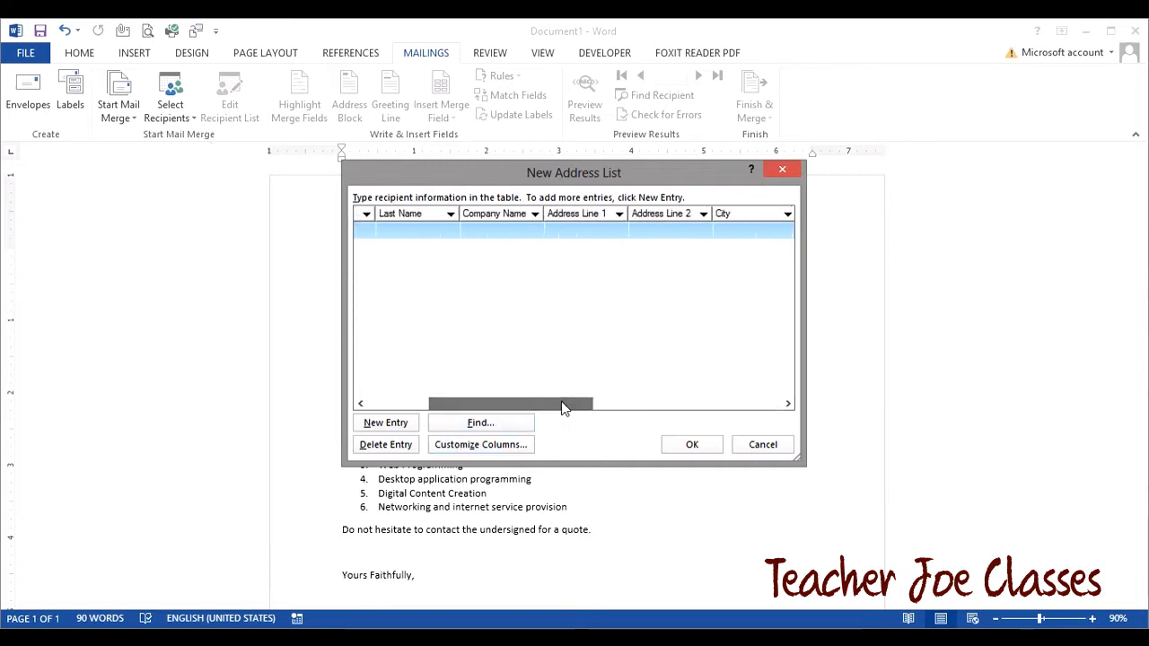
left_click(504, 444)
left_click(481, 370)
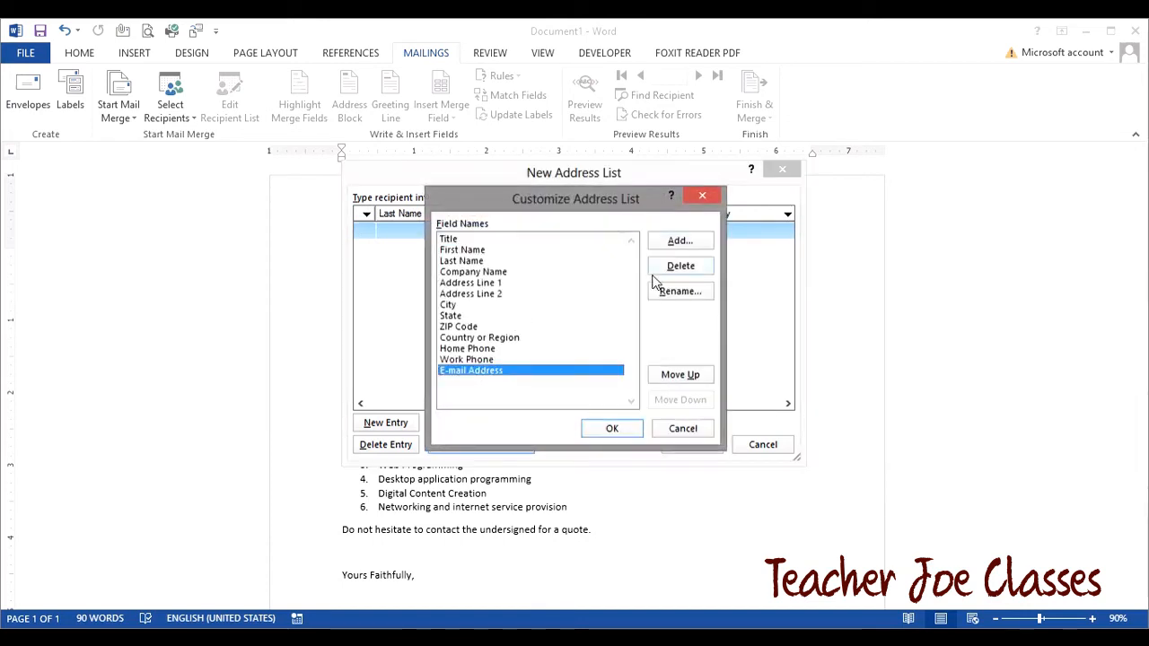
- Delete the E-mail Address, Work Phone, Home Phone and Country or Region fields
left_click(675, 266)
left_click(551, 385)
left_click(688, 267)
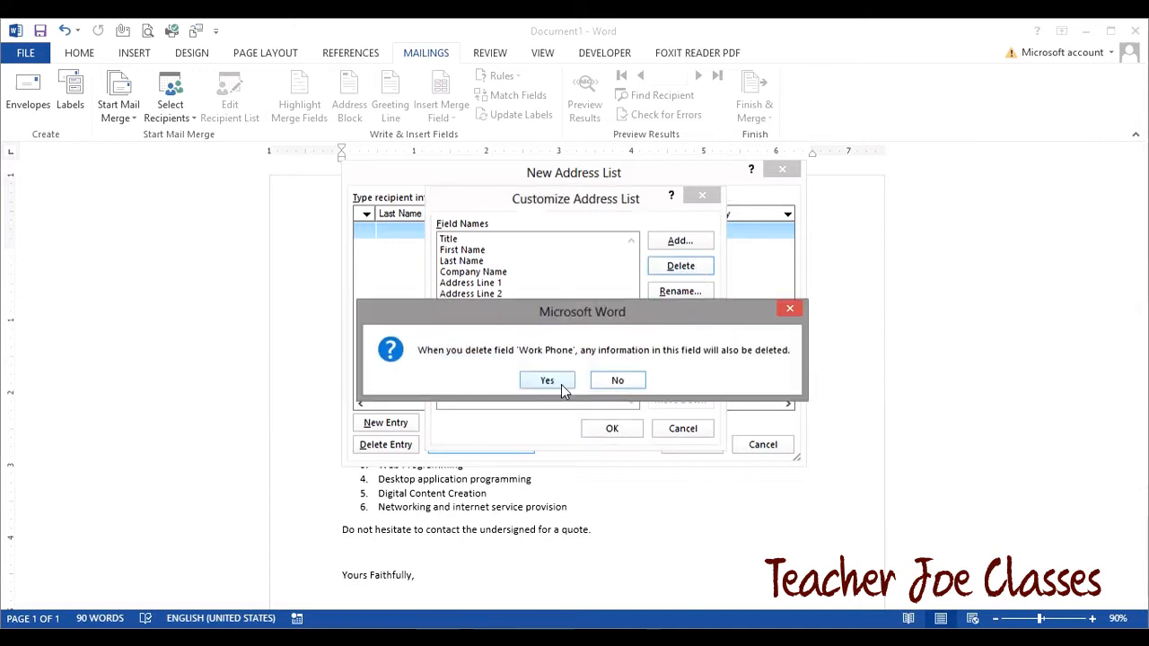
left_click(561, 385)
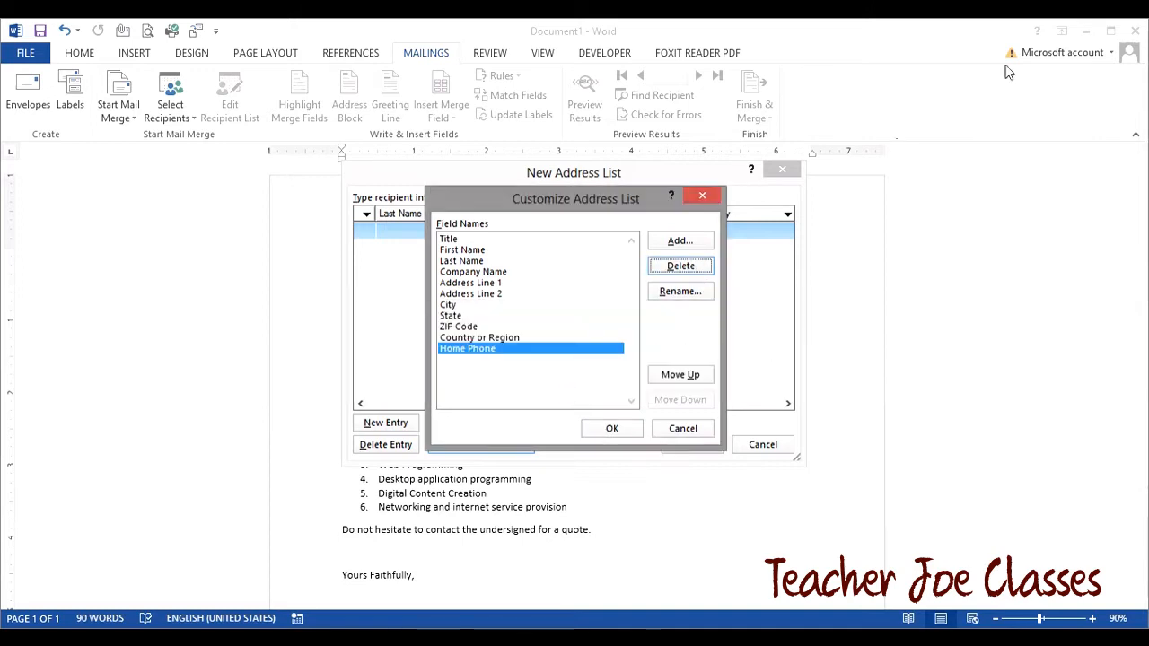
left_click(679, 267)
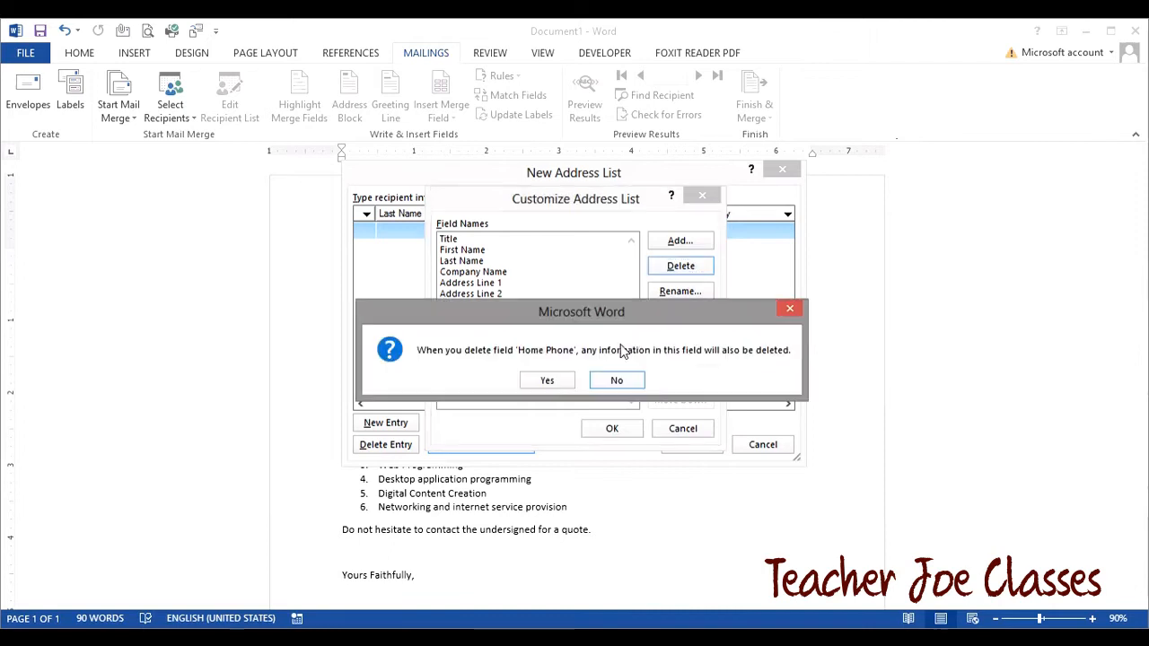
left_click(567, 385)
left_click(679, 267)
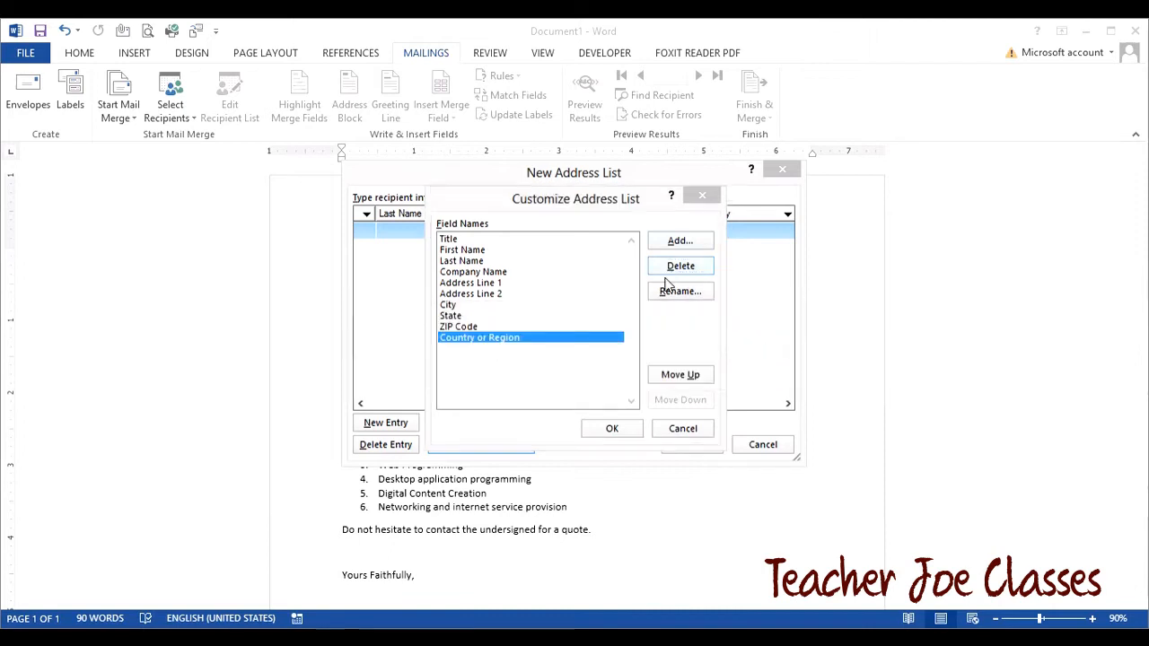
left_click(560, 384)
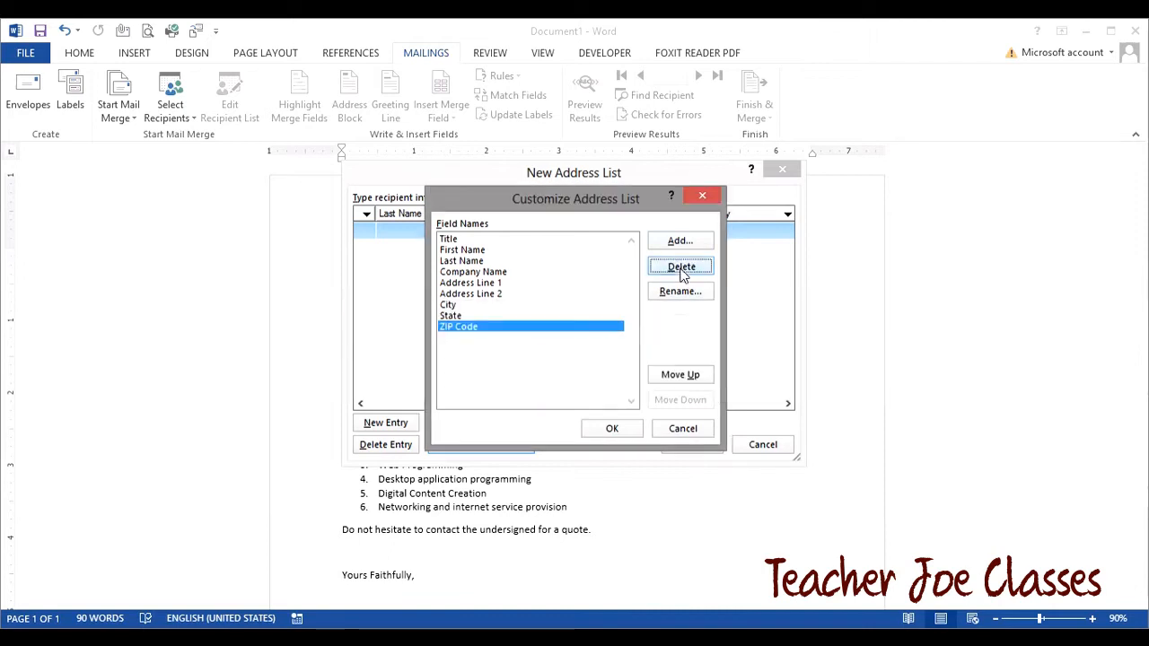
- Delete the ZIP Code, State and City fields, leaving Title through Company Name
left_click(680, 267)
left_click(547, 381)
left_click(691, 265)
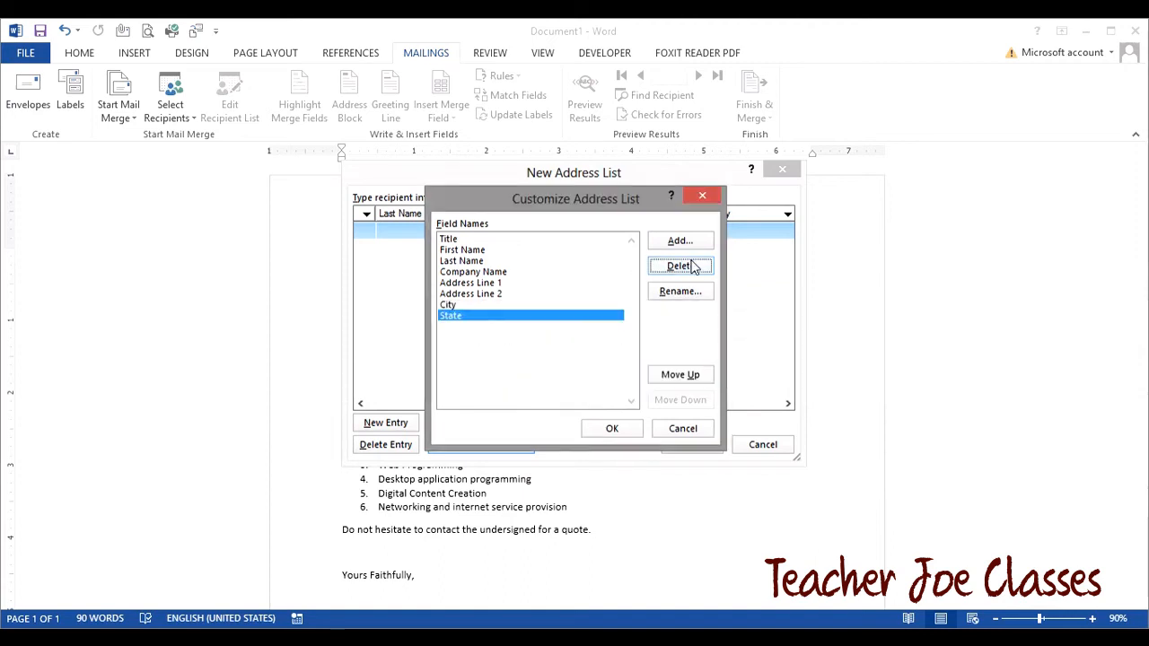
left_click(546, 382)
left_click(677, 267)
left_click(552, 381)
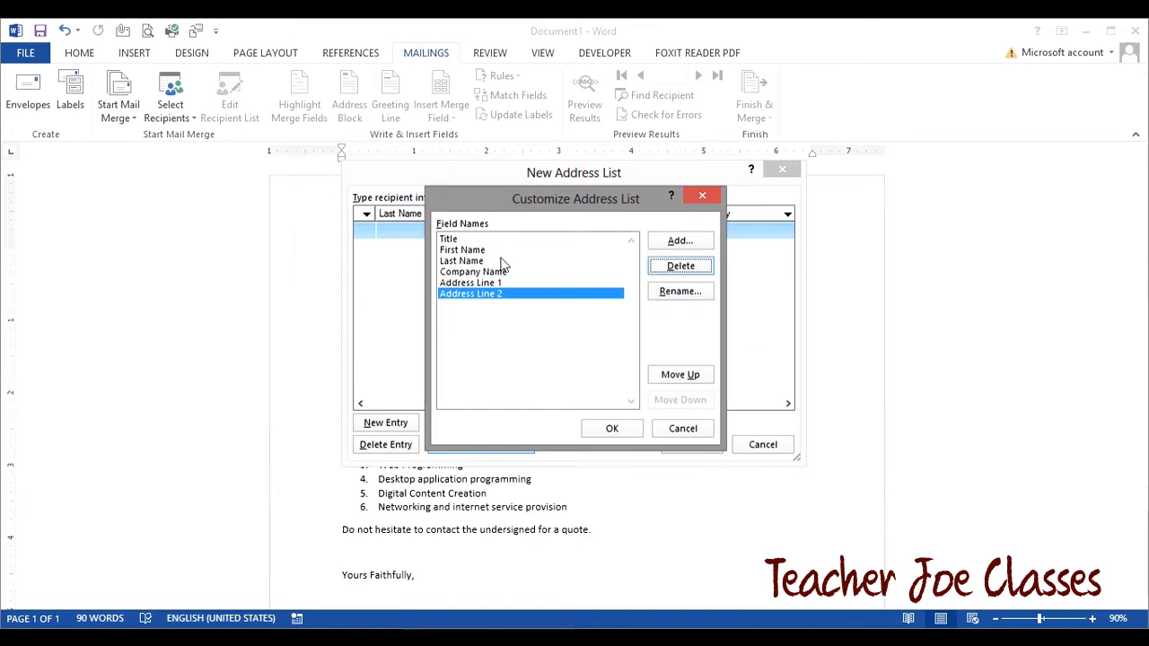
left_click(455, 243)
left_click(462, 251)
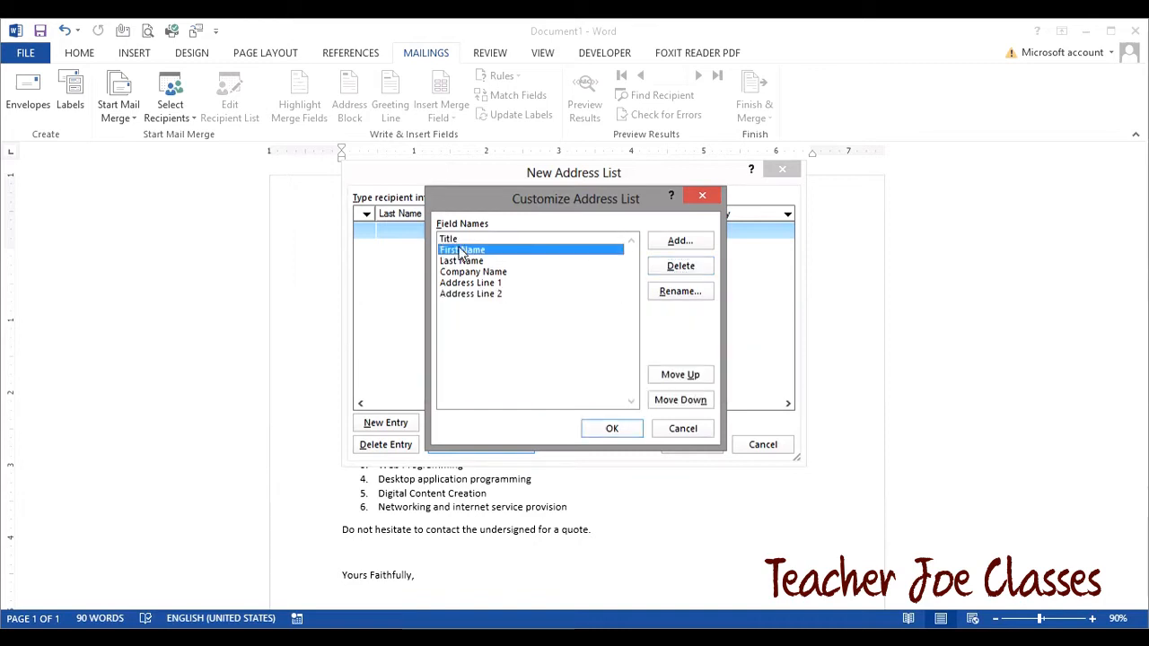
left_click(463, 262)
left_click(478, 272)
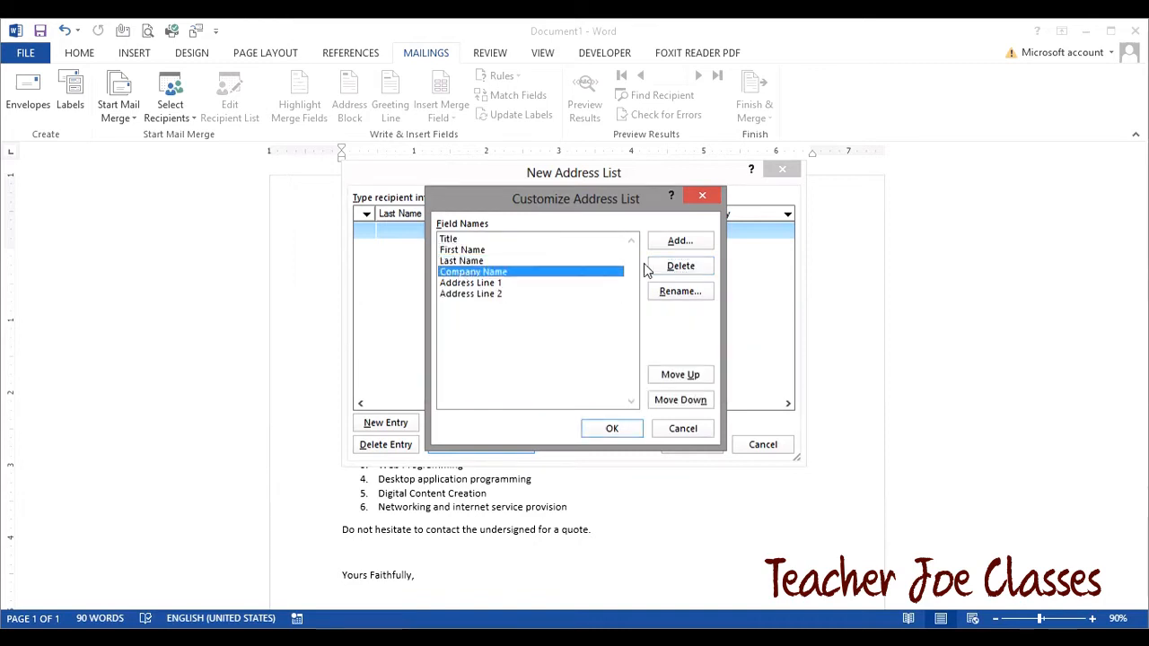
- Rename Company Name to 'institution' and Address Line 1 to 'Postal Address'
left_click(675, 293)
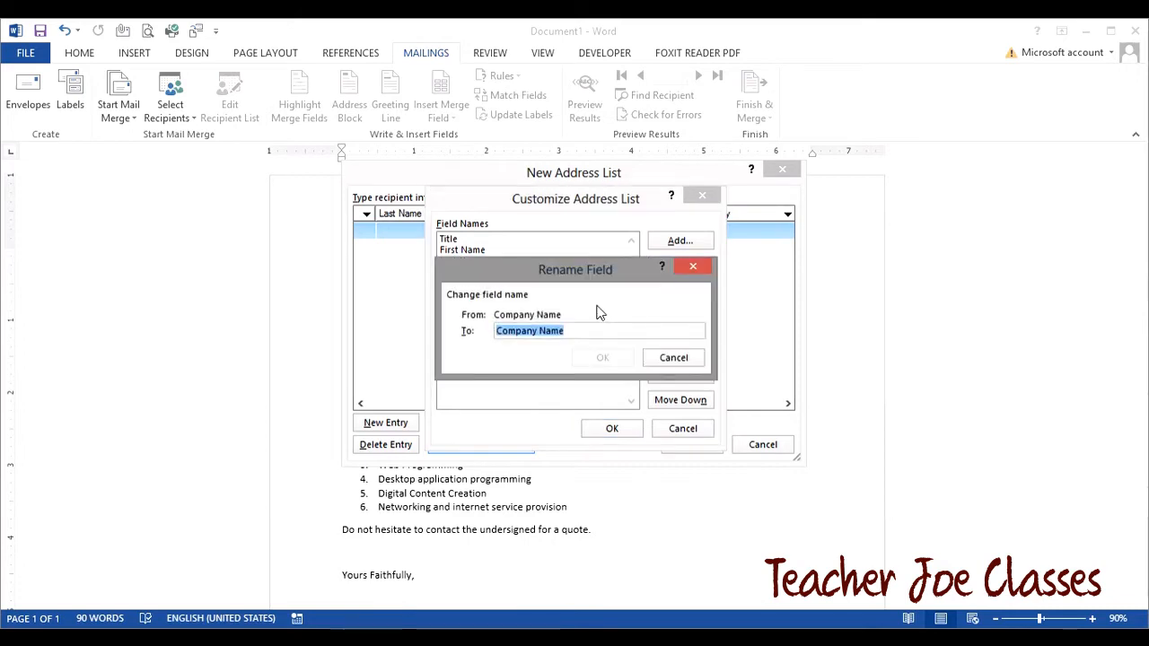
type("institution")
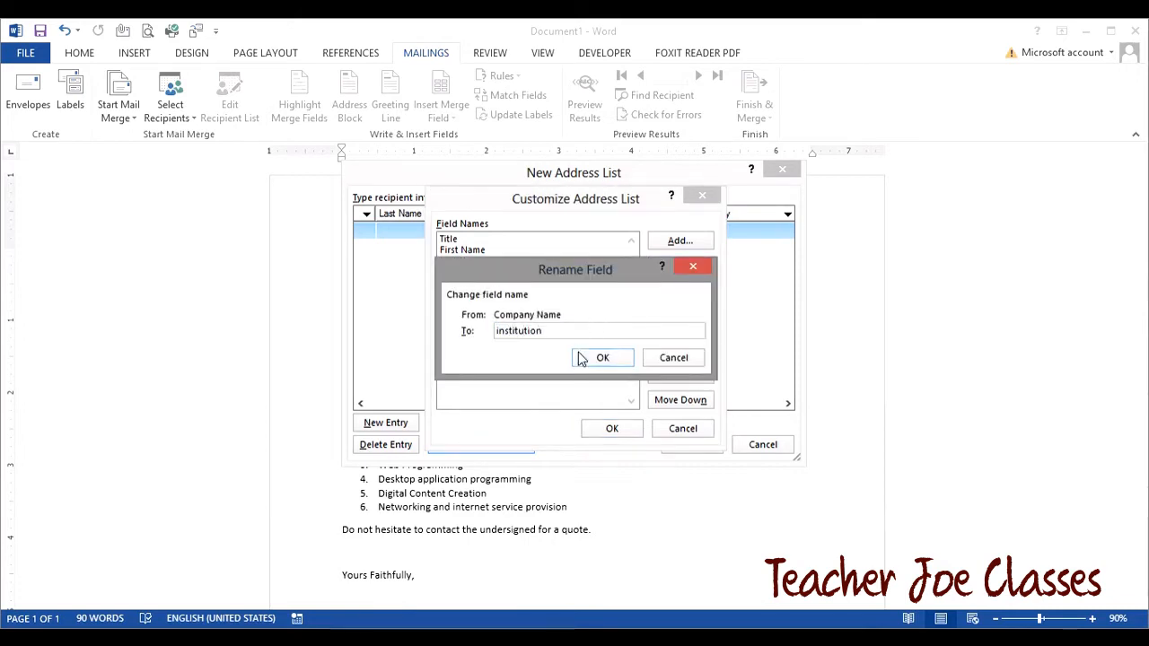
left_click(581, 359)
left_click(495, 285)
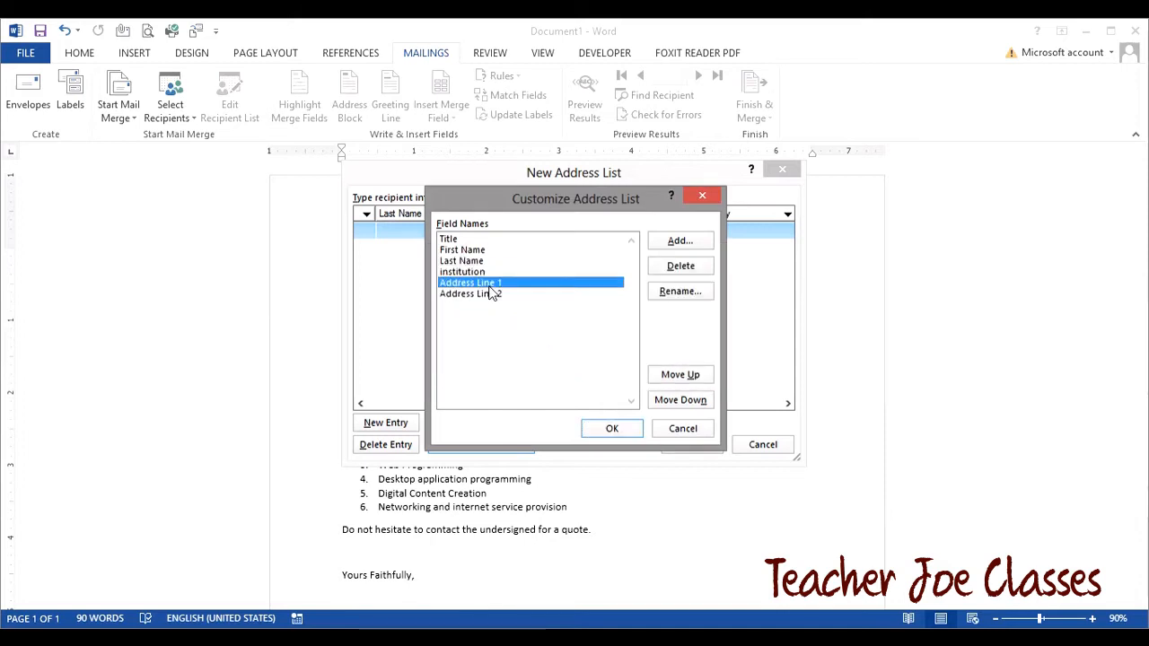
left_click(680, 291)
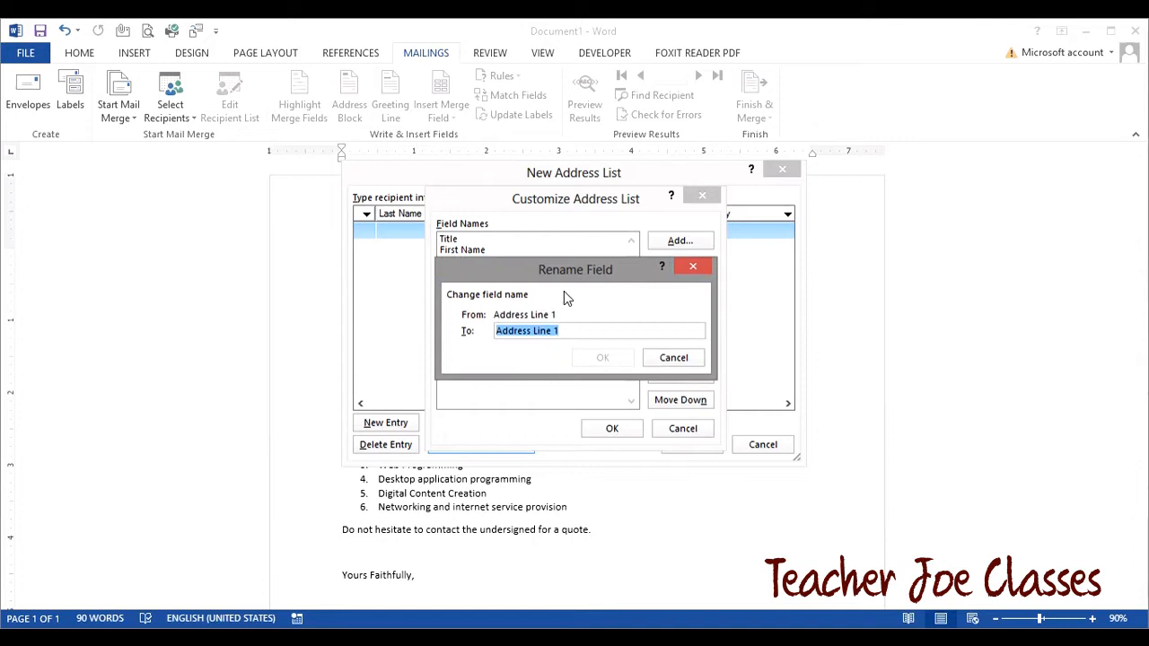
type("Post")
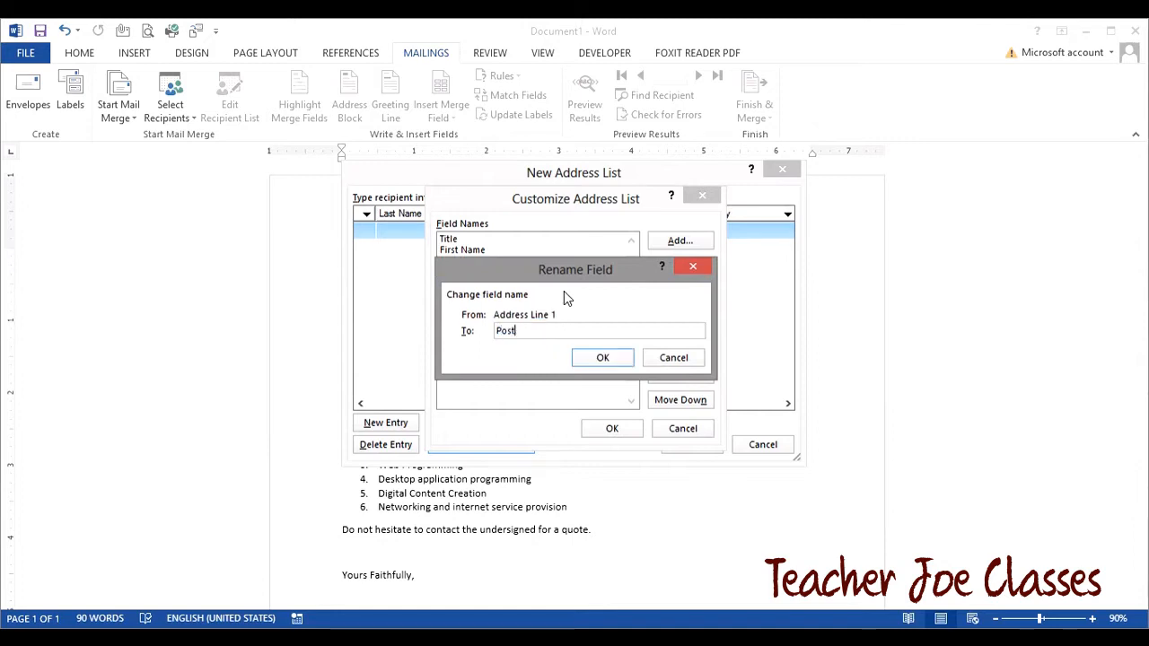
type("al Address")
left_click(602, 357)
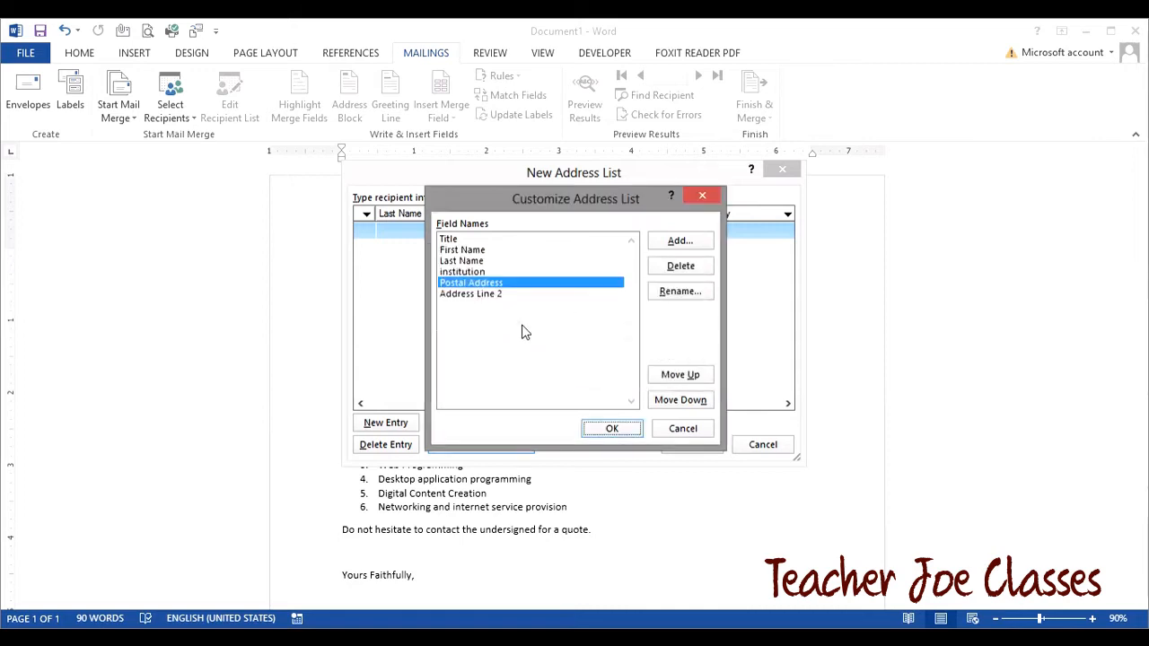
- Rename Address Line 2 to 'Email Address' and accept the customised columns
left_click(484, 296)
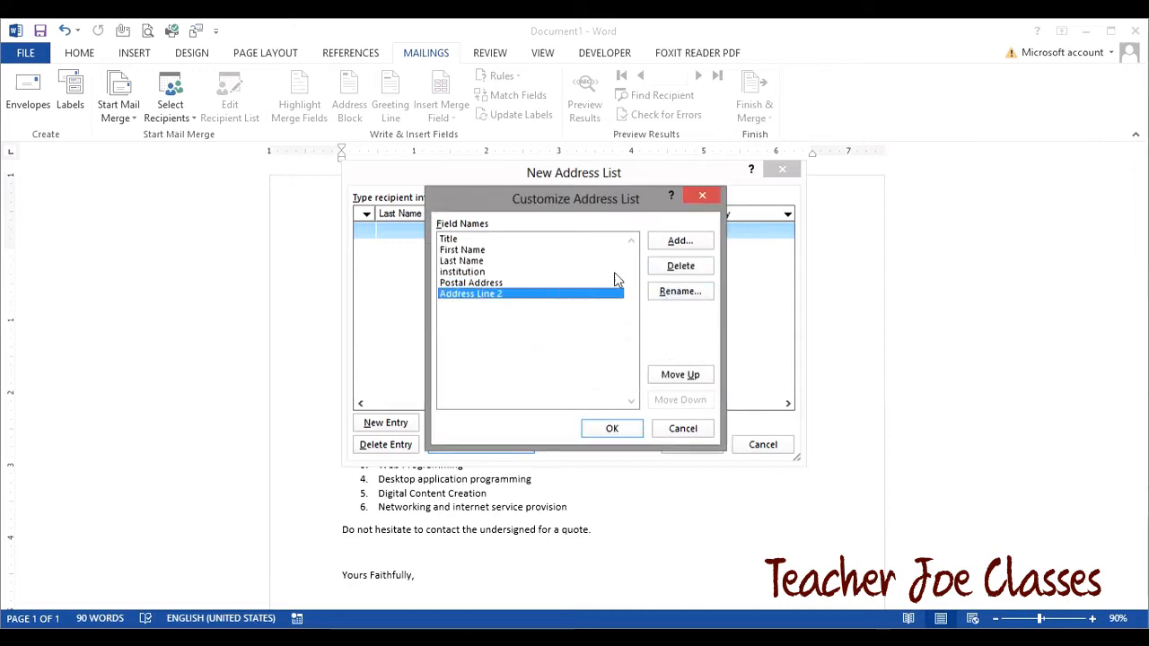
left_click(665, 297)
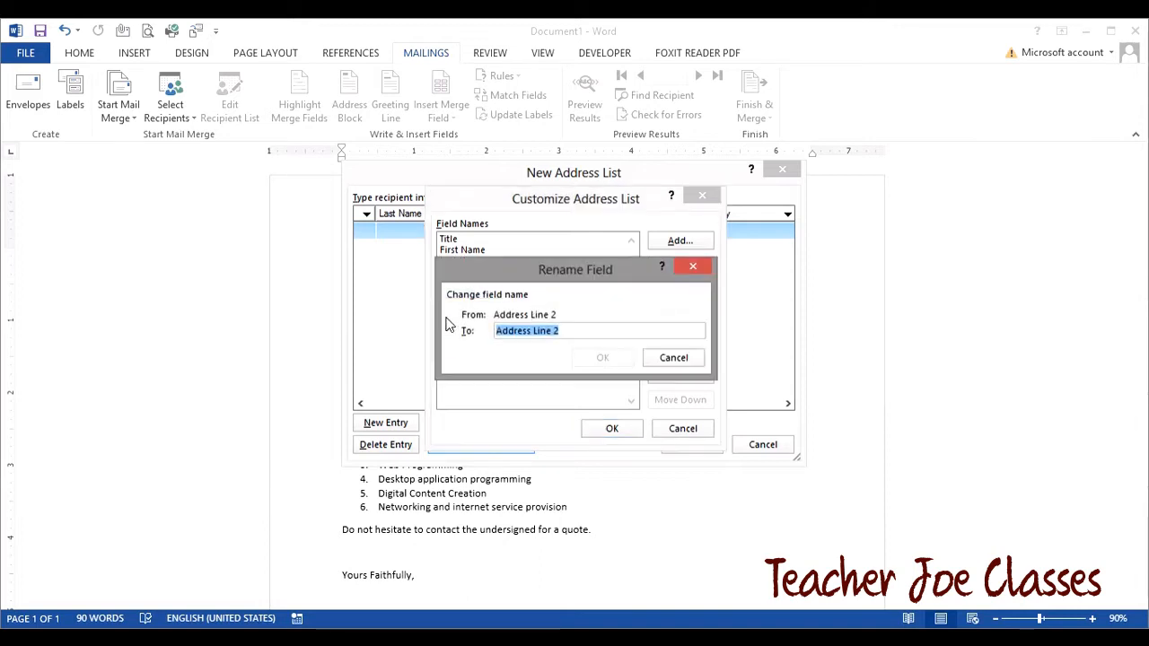
type("Eami")
key("BackSpace")
key("BackSpace")
key("BackSpace")
type("mail Address")
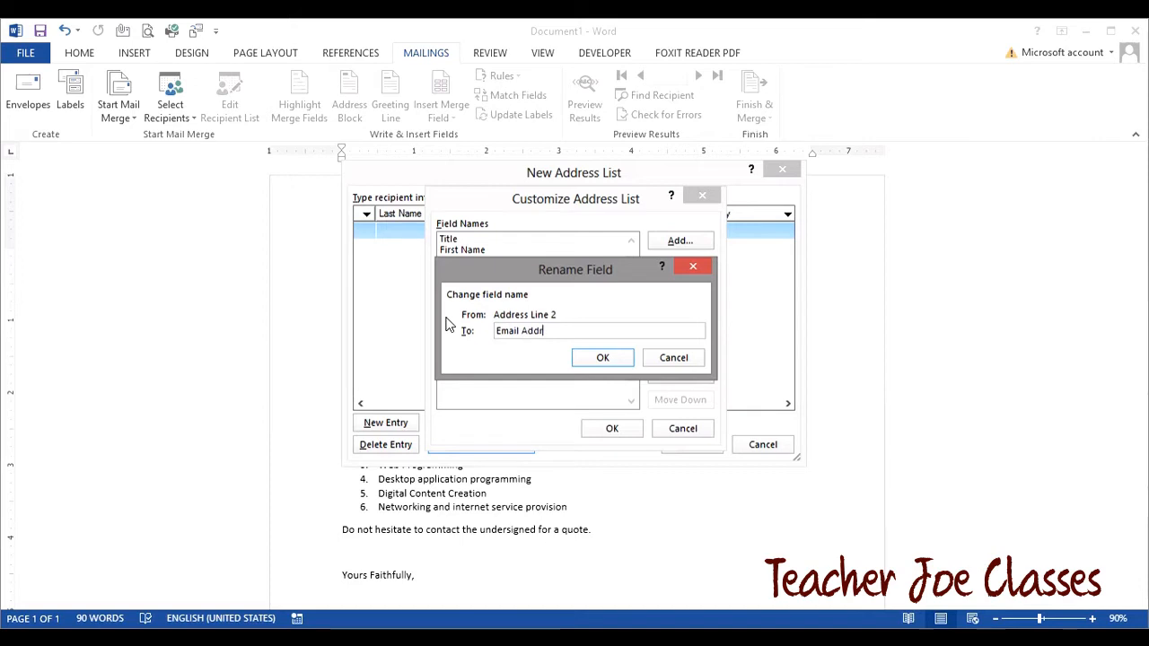
left_click(617, 358)
left_click(613, 430)
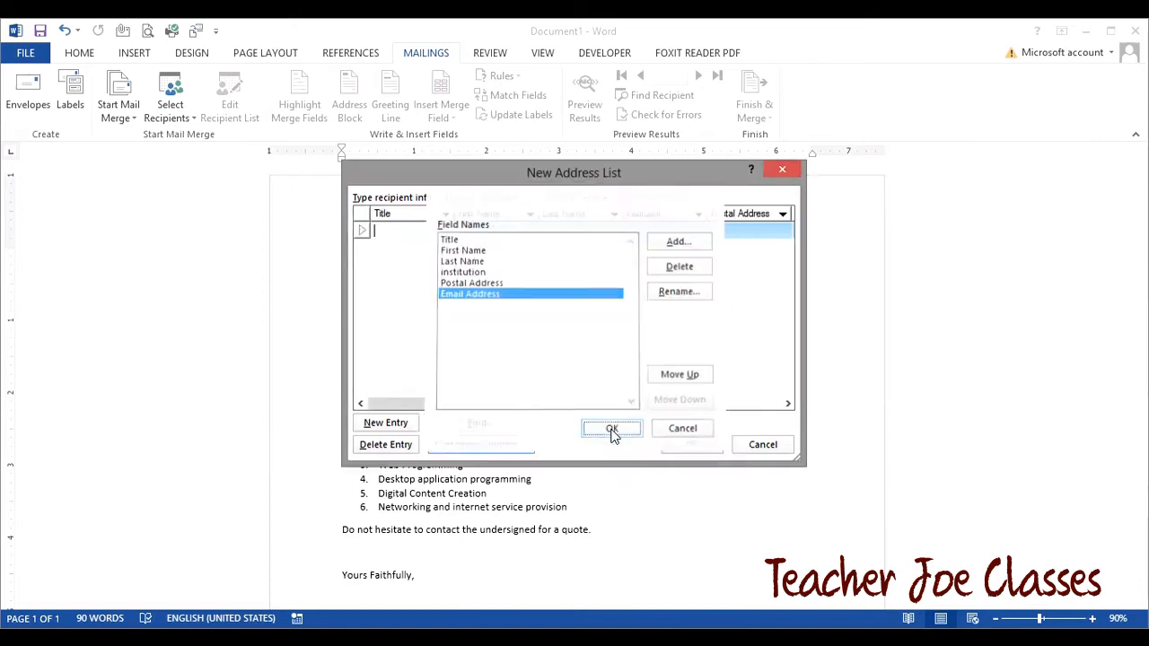
- Widen and reposition the address list, then enter title Mr and the first recipient's first and last names
left_click_drag(801, 460, 1058, 489)
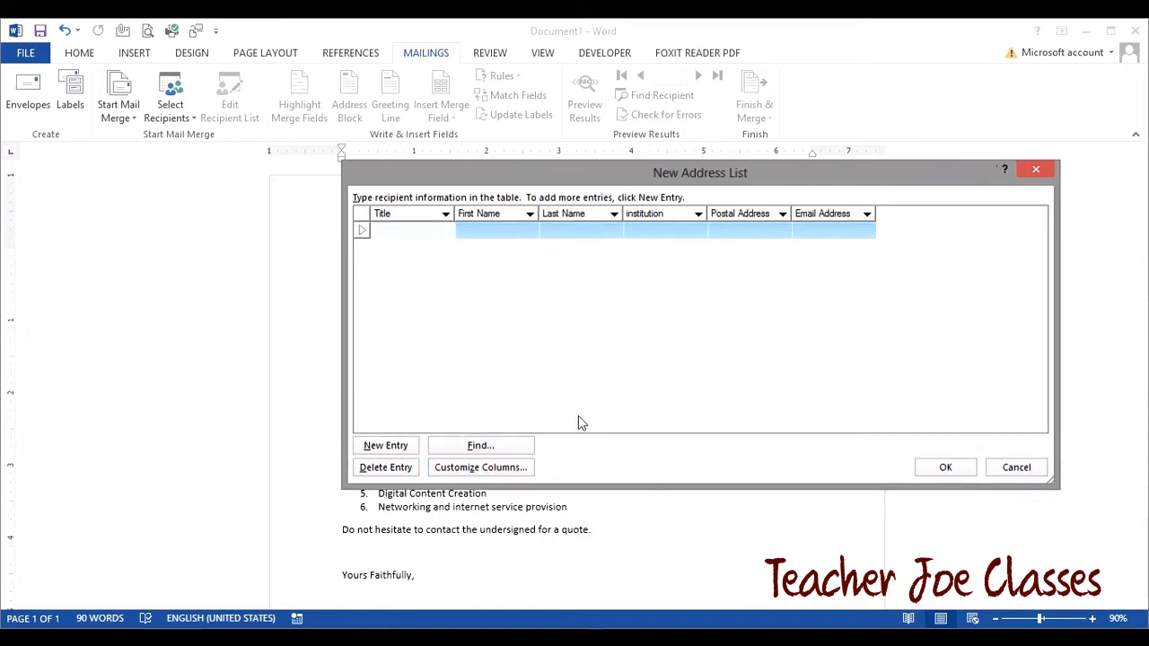
left_click_drag(602, 171, 497, 176)
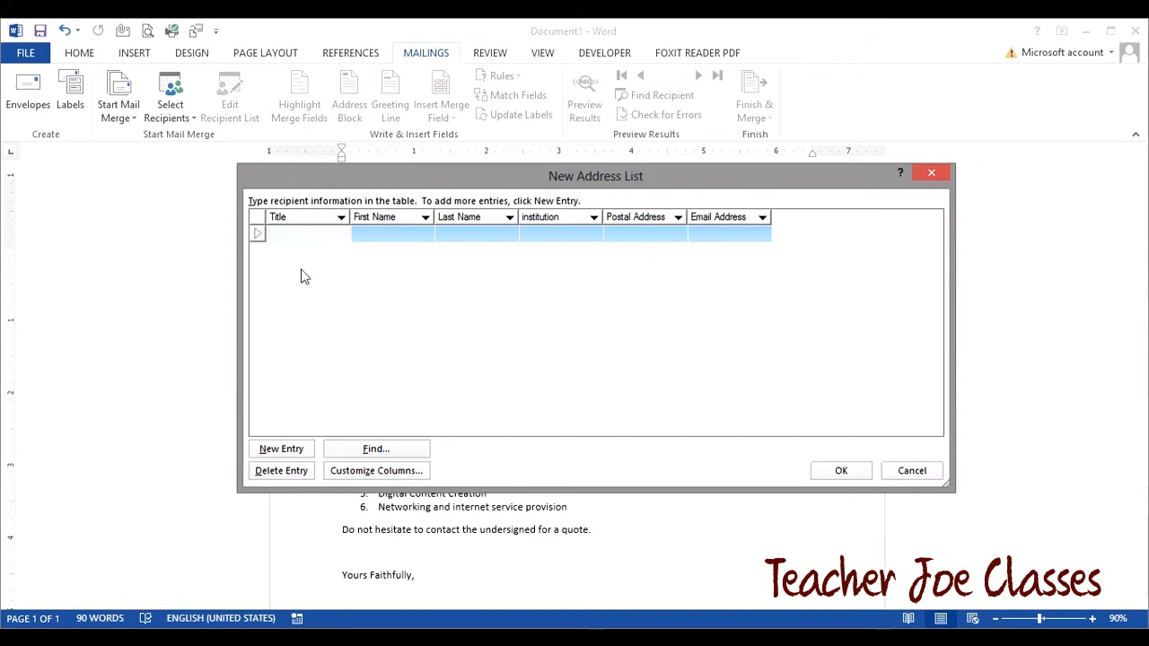
type("Mr")
key("Tab")
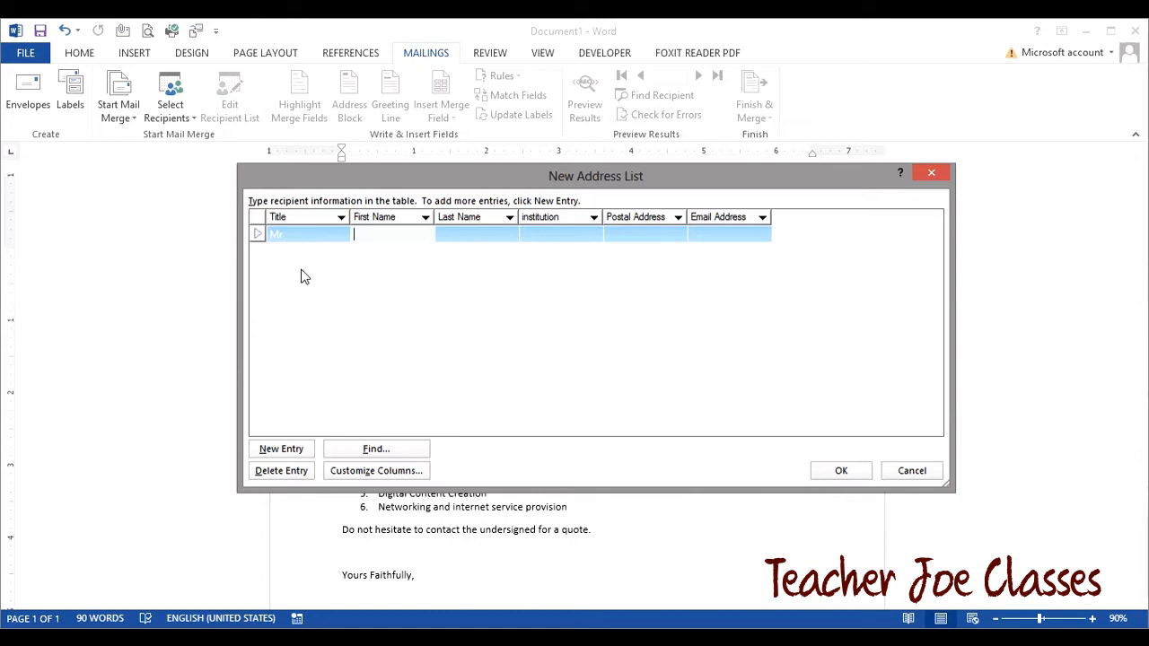
key("Tab")
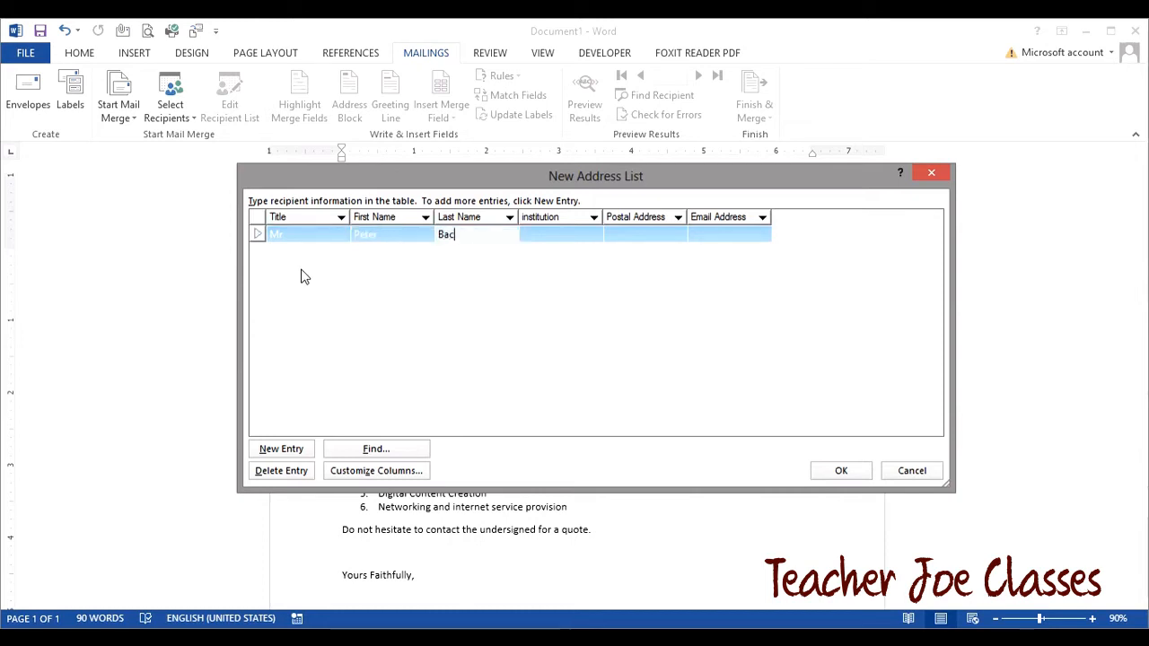
key("Tab")
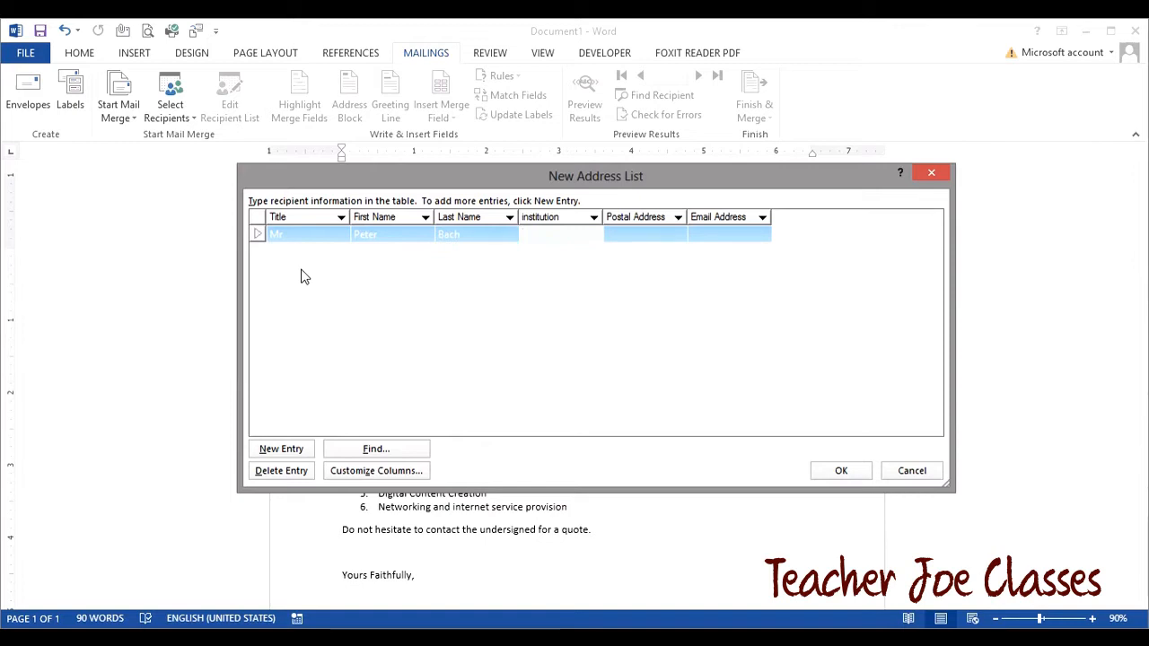
- Enter Alliance University, the recipient's postal address and e-mail address, then start a new entry
type("Alliance University")
key("Tab")
type("P O Box 345")
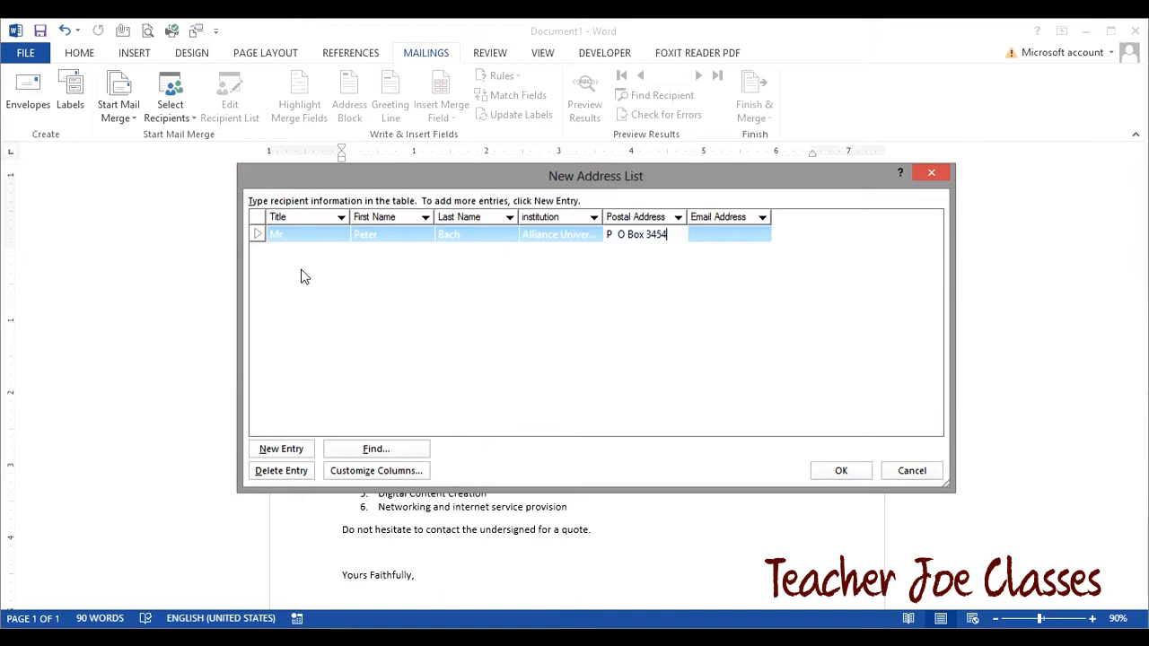
type("4 Meru")
key("Tab")
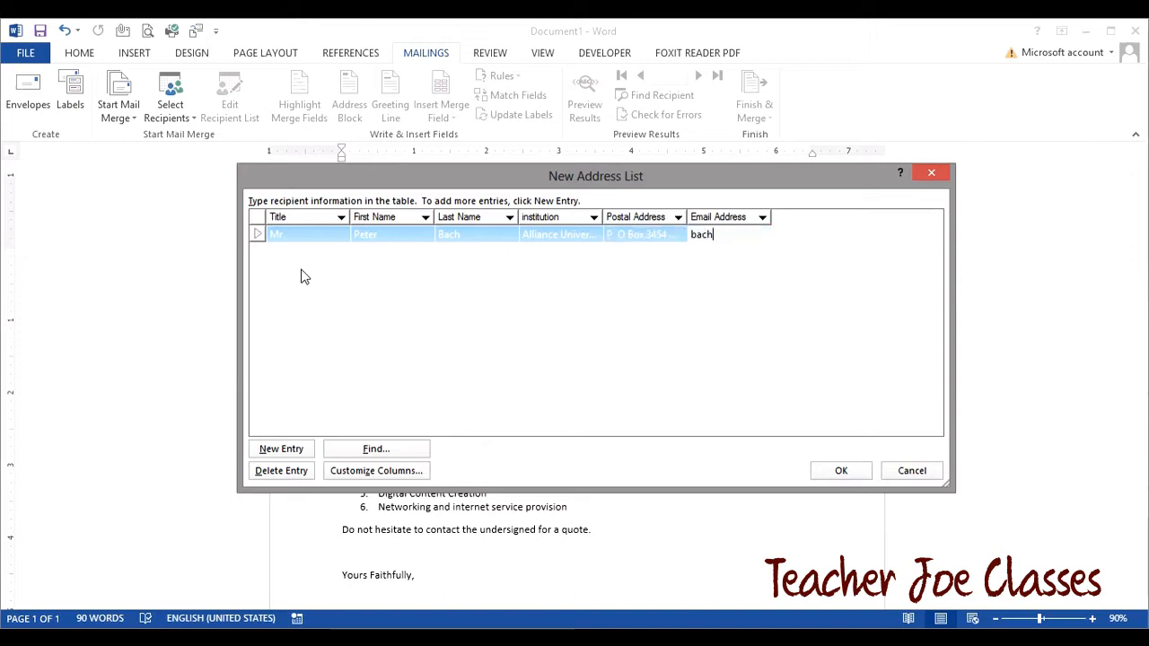
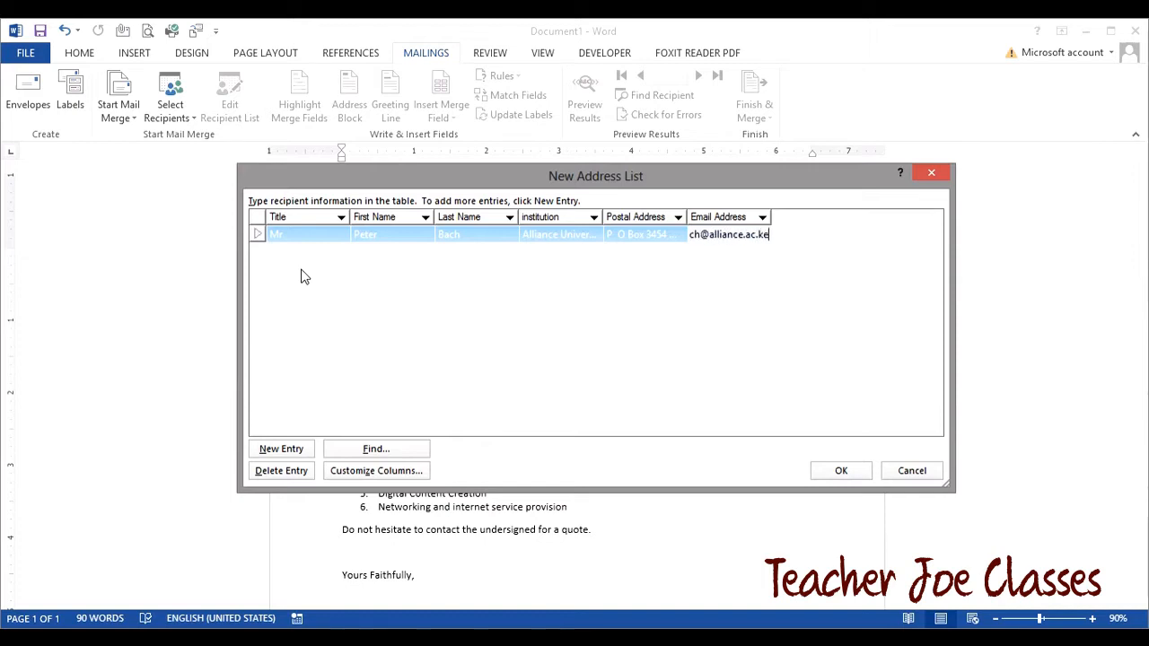
key("Tab")
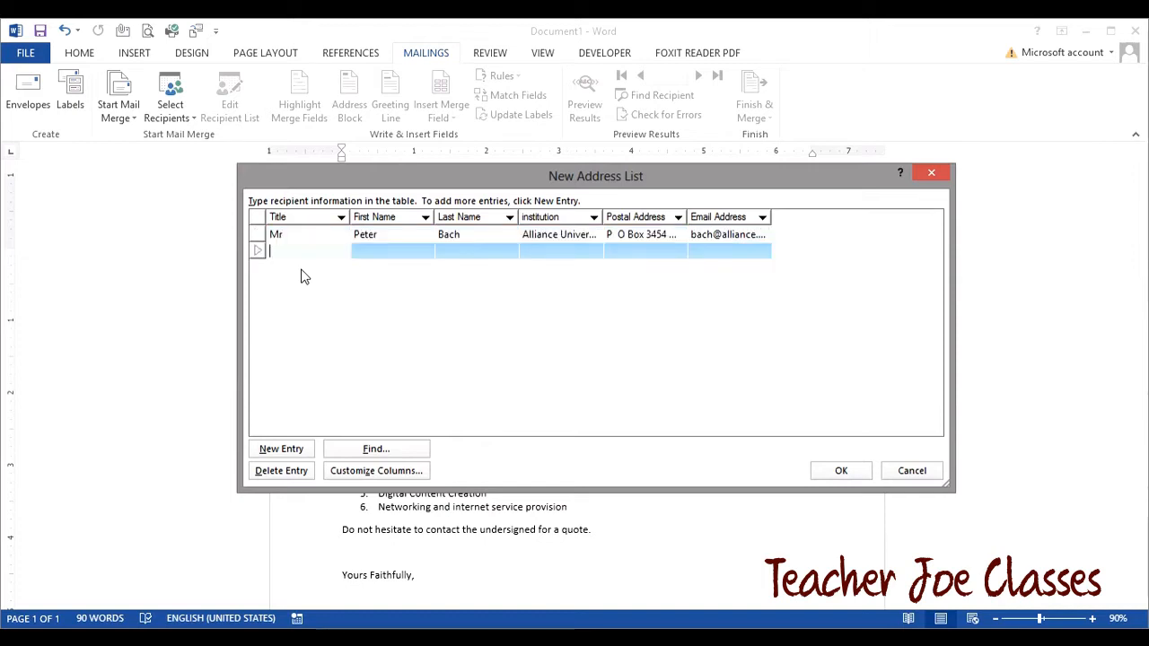
- Enter the second recipient: Dr, first and last names, Kenya Technical Polytecnhnic, postal address and e-mail
type("Dr")
key("Tab")
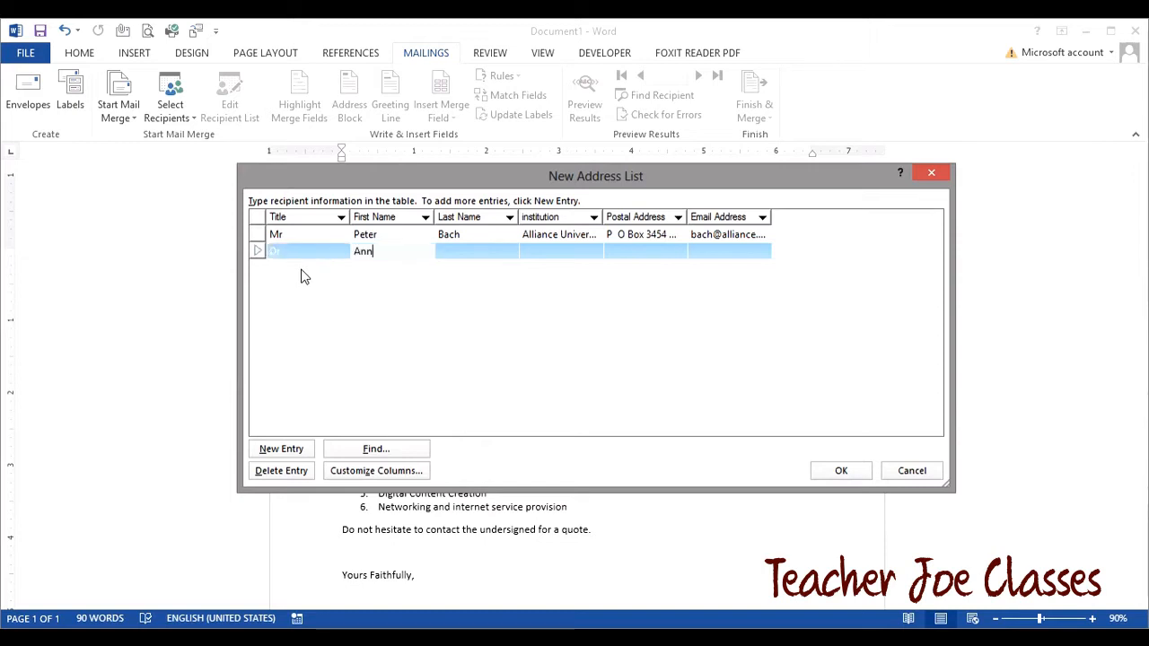
key("Tab")
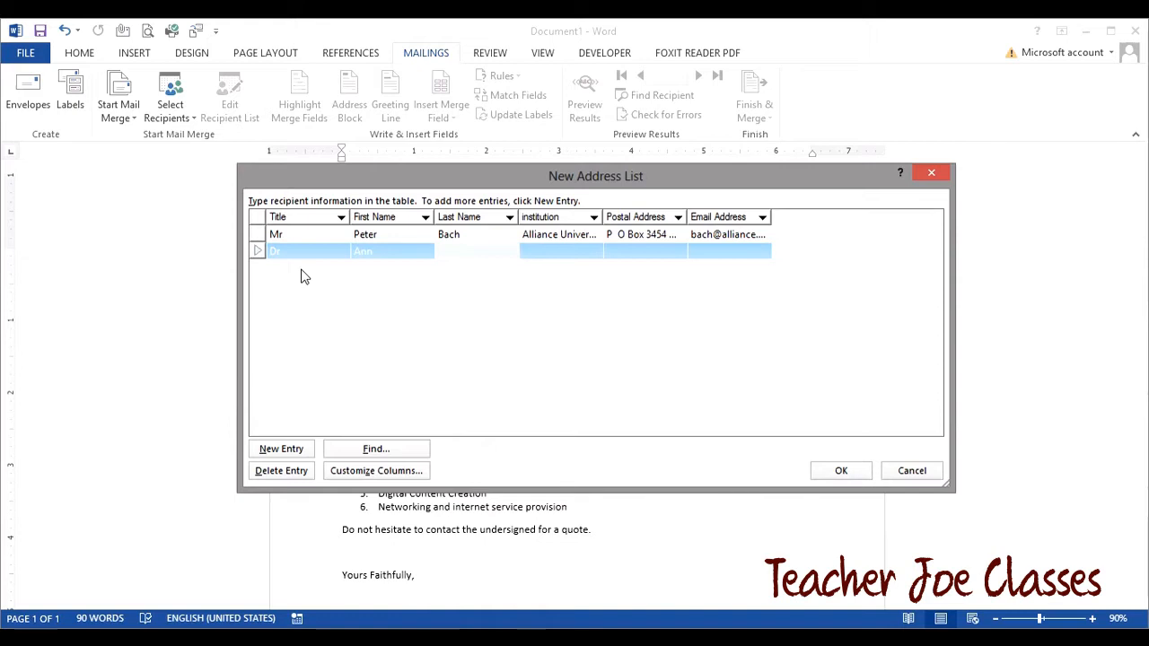
key("Tab")
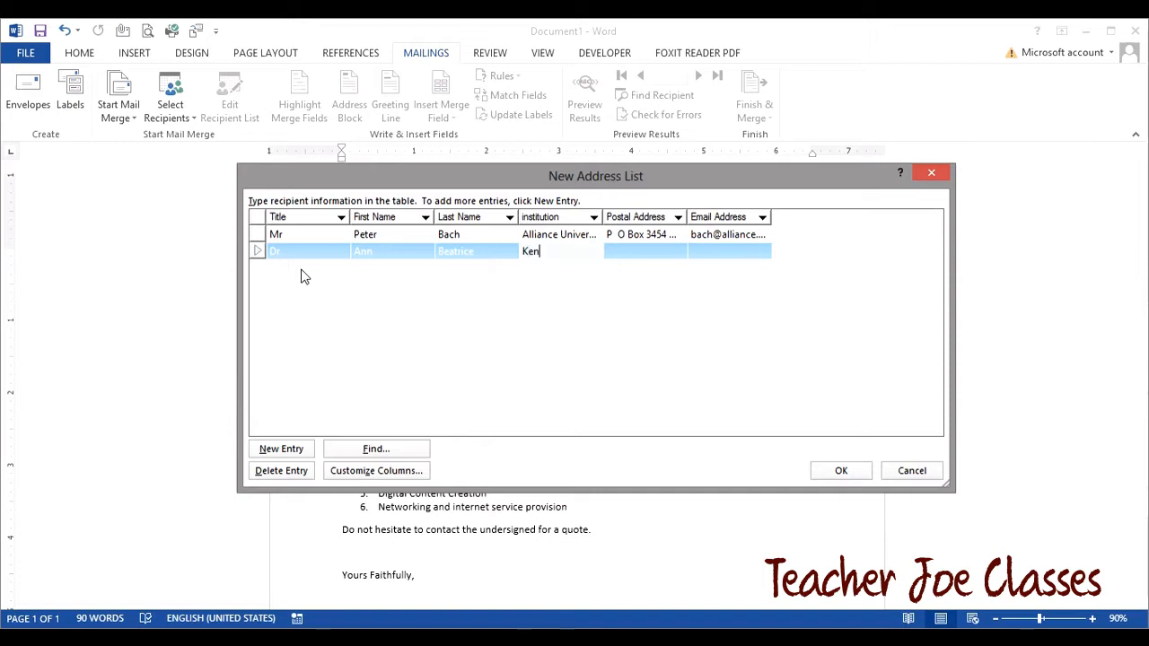
type("Kenya Technical Po")
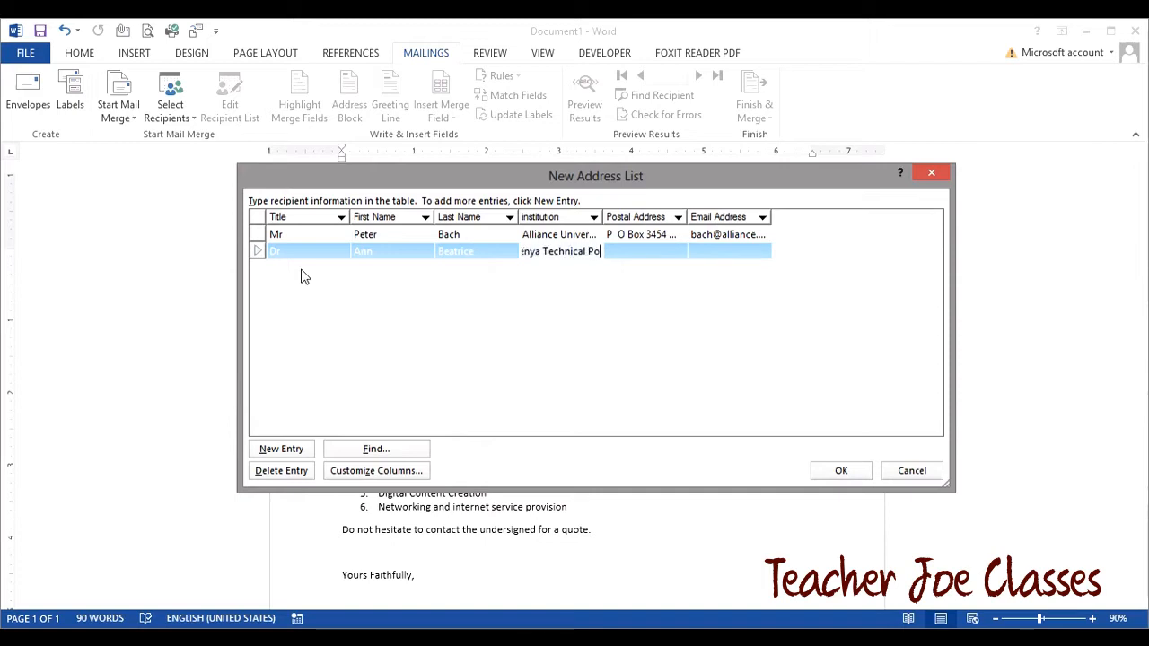
type("lytecn")
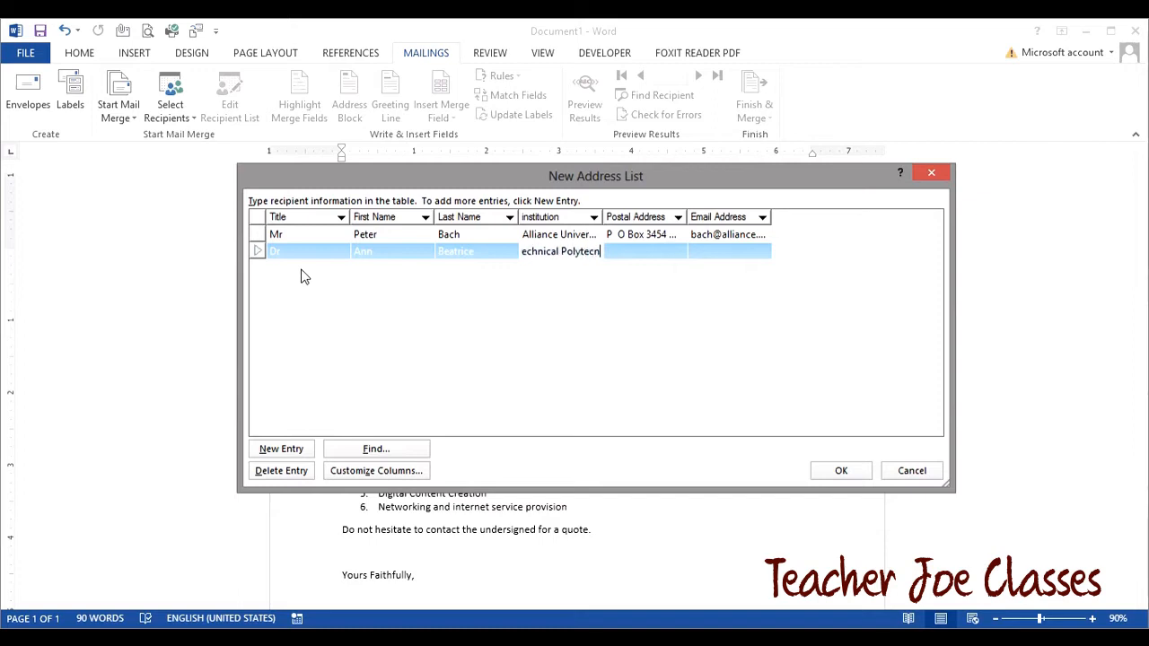
type("hnic")
key("Tab")
type("P O Box")
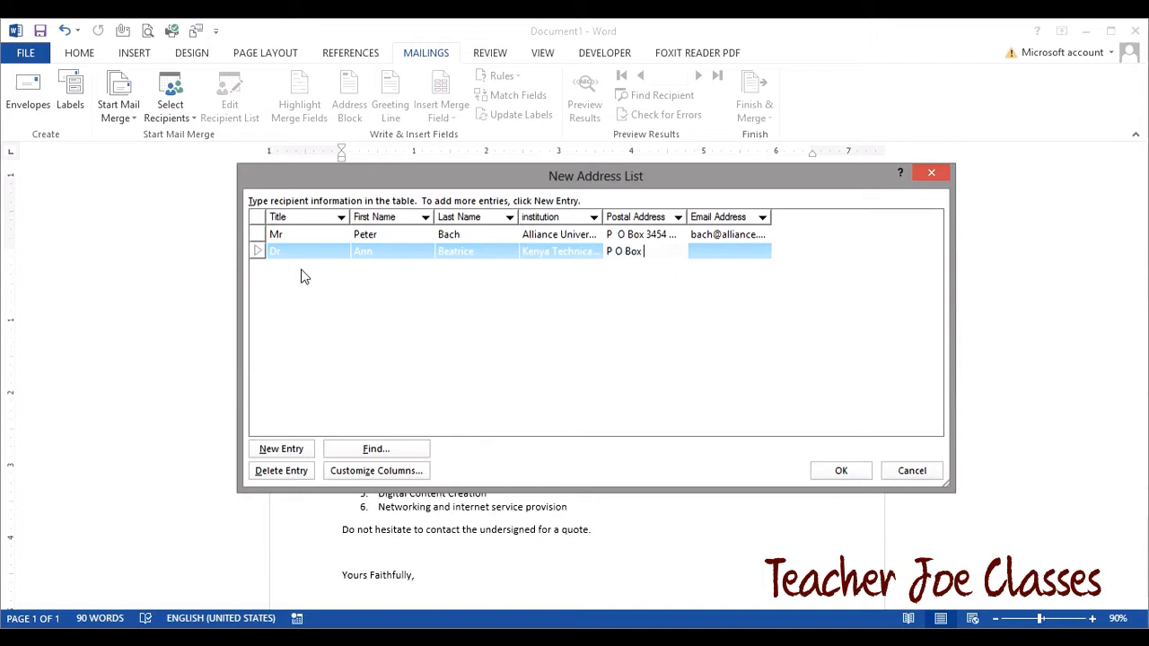
type(" 53454 Nairobi")
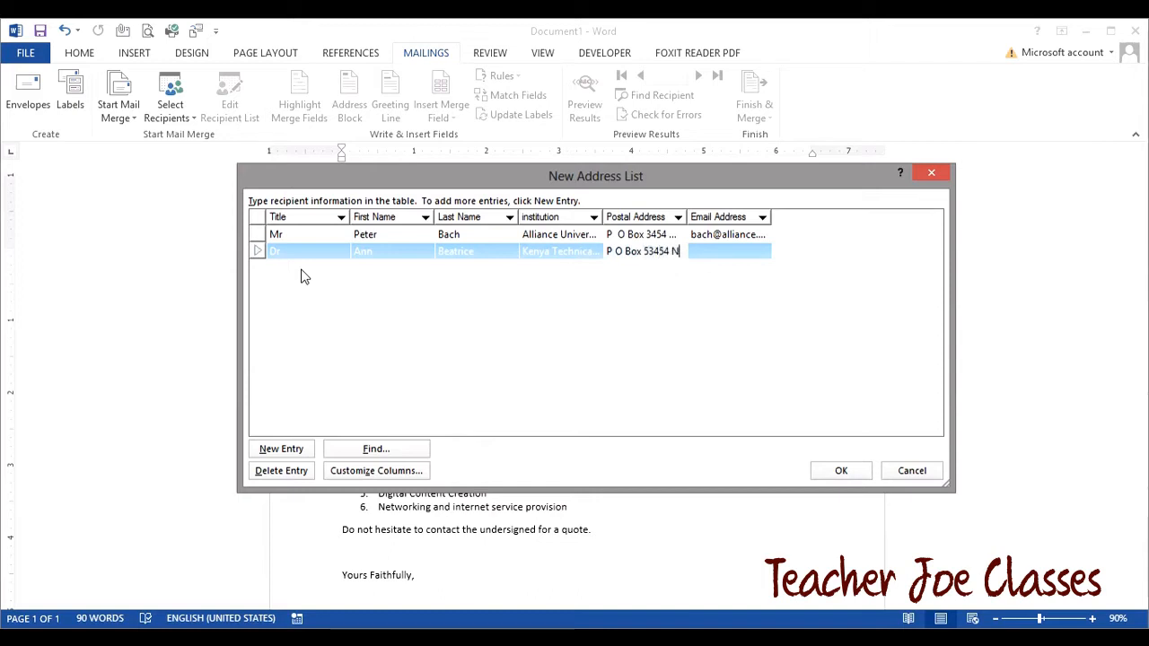
key("Tab")
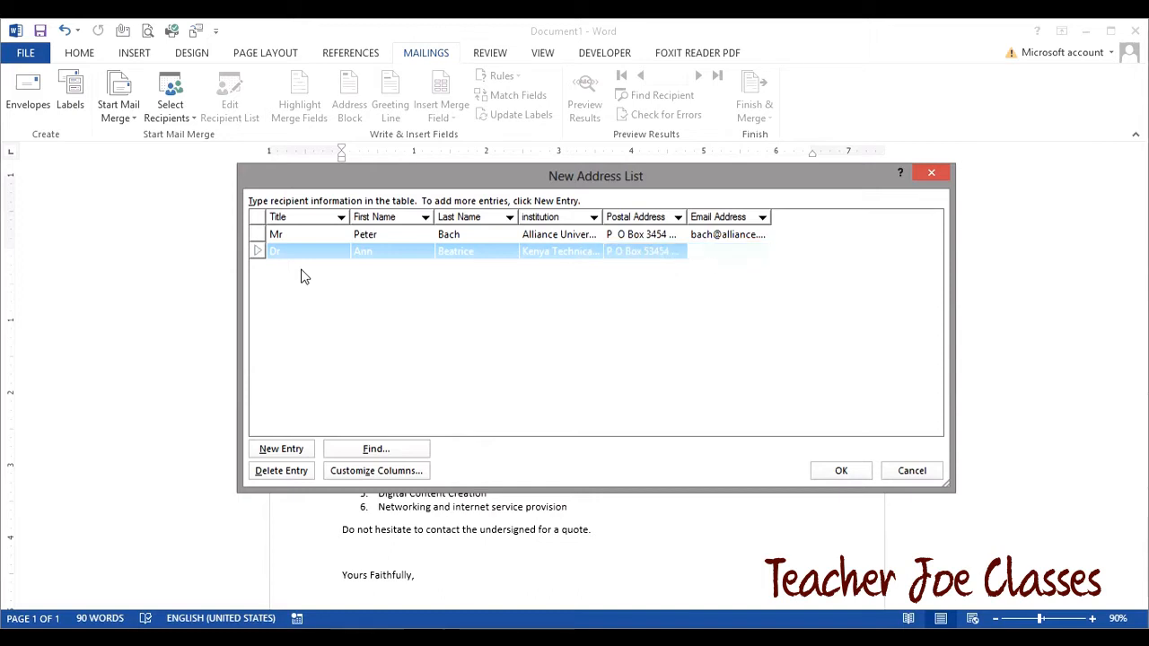
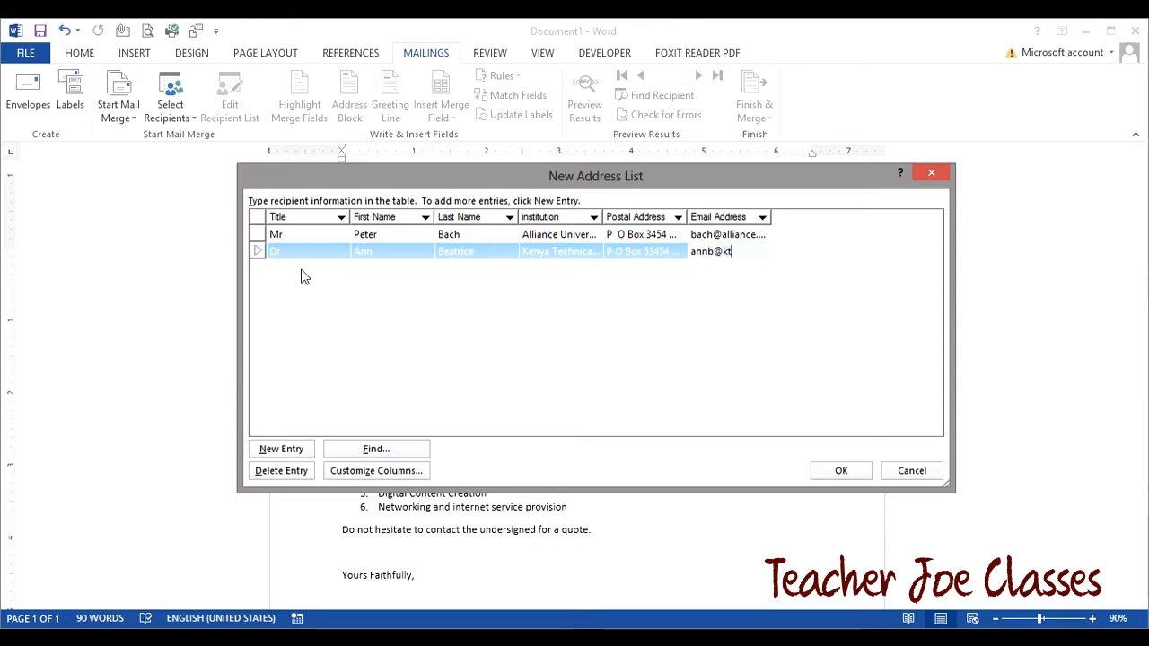
- Add a third recipient: Prof at Njoro University, with names, postal address and e-mail
key("Tab")
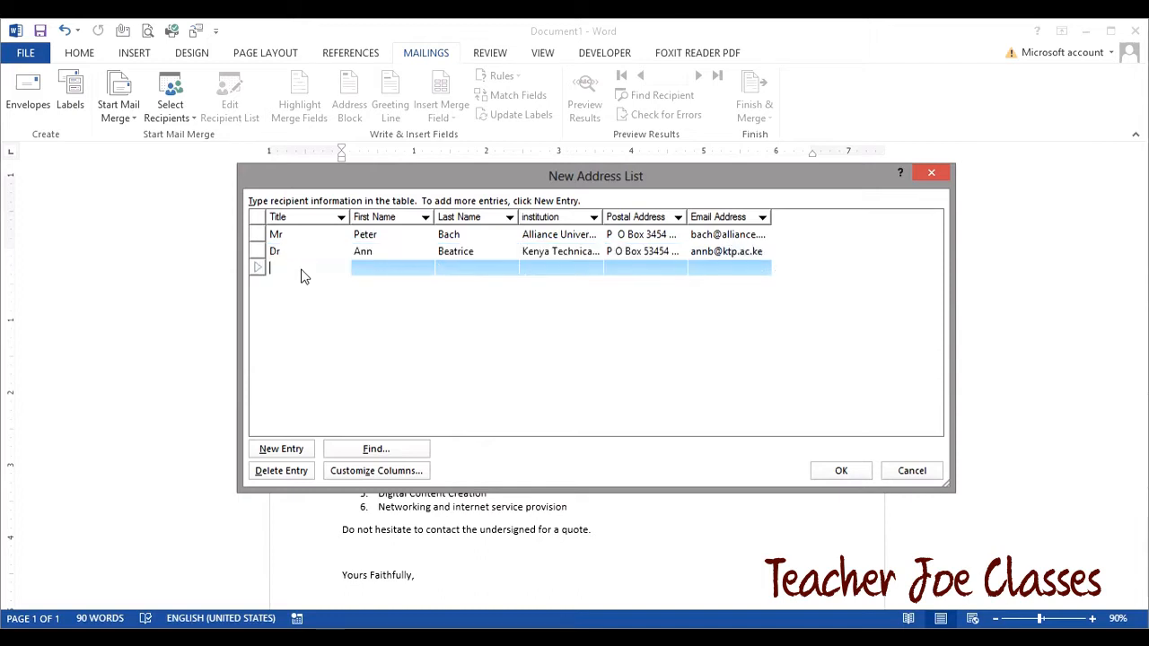
type("Prof")
key("Tab")
key("Tab")
key("Tab")
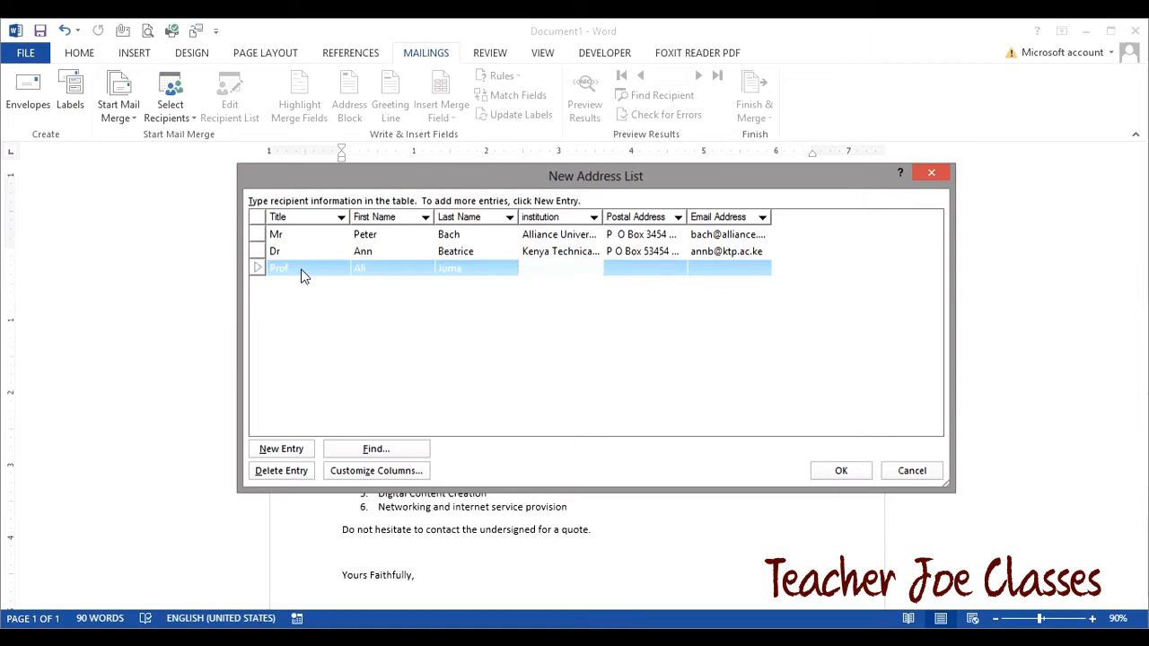
type("Njoro University")
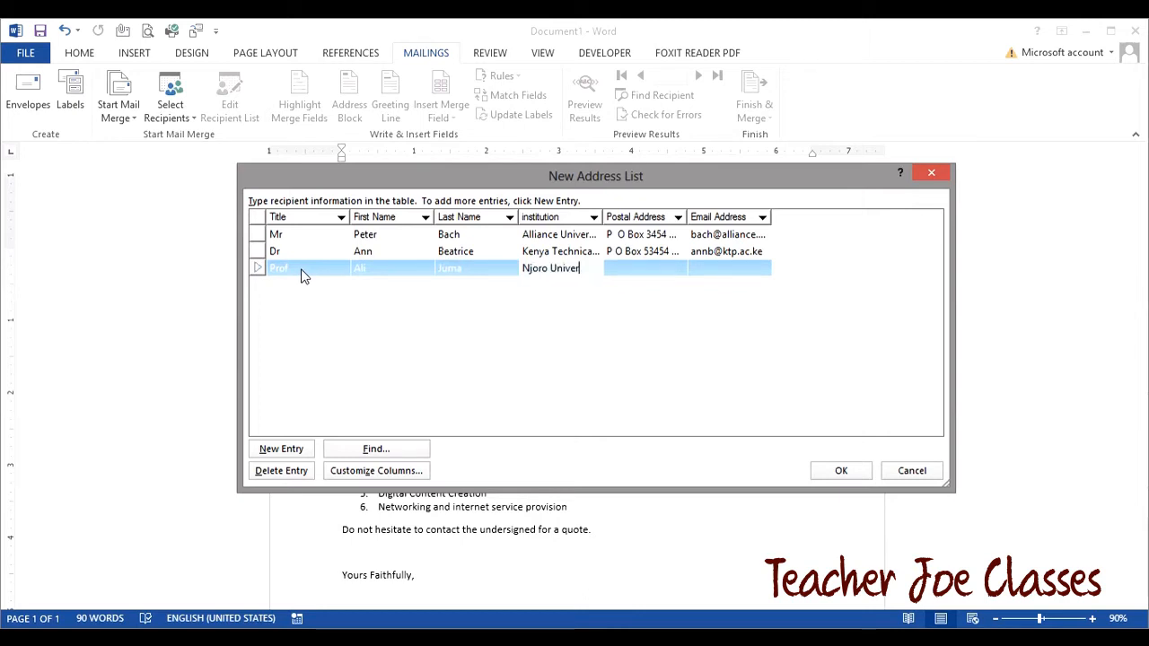
key("Tab")
type("P")
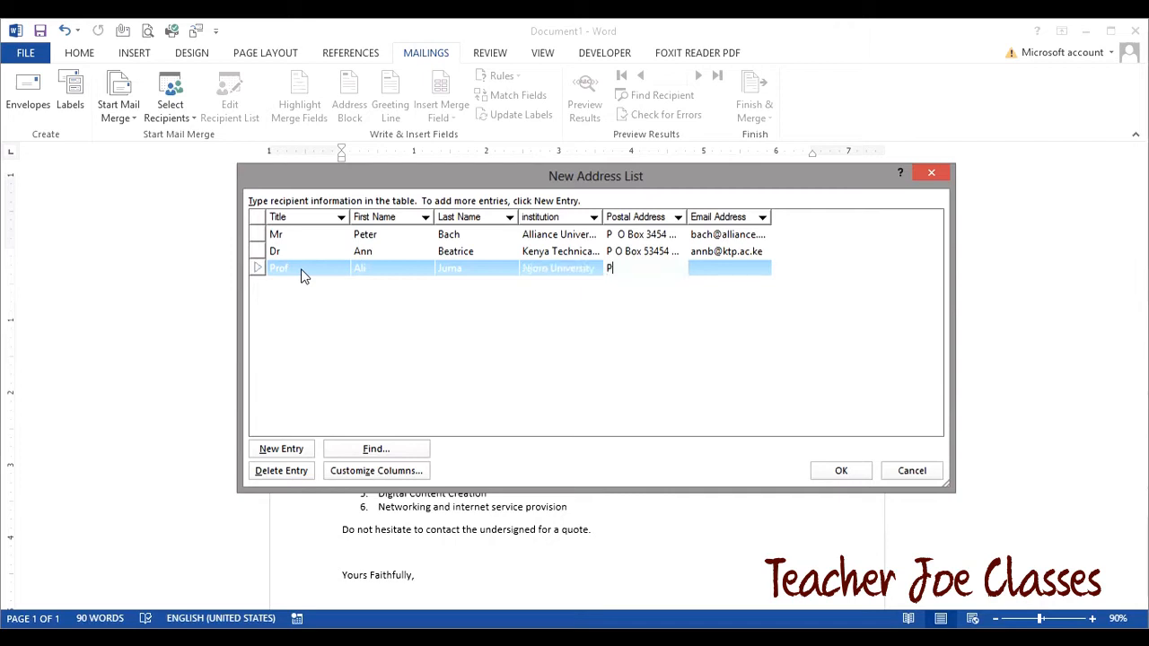
type(" O Bo")
type("x 23443")
type(" Nj")
type("oro")
key("Tab")
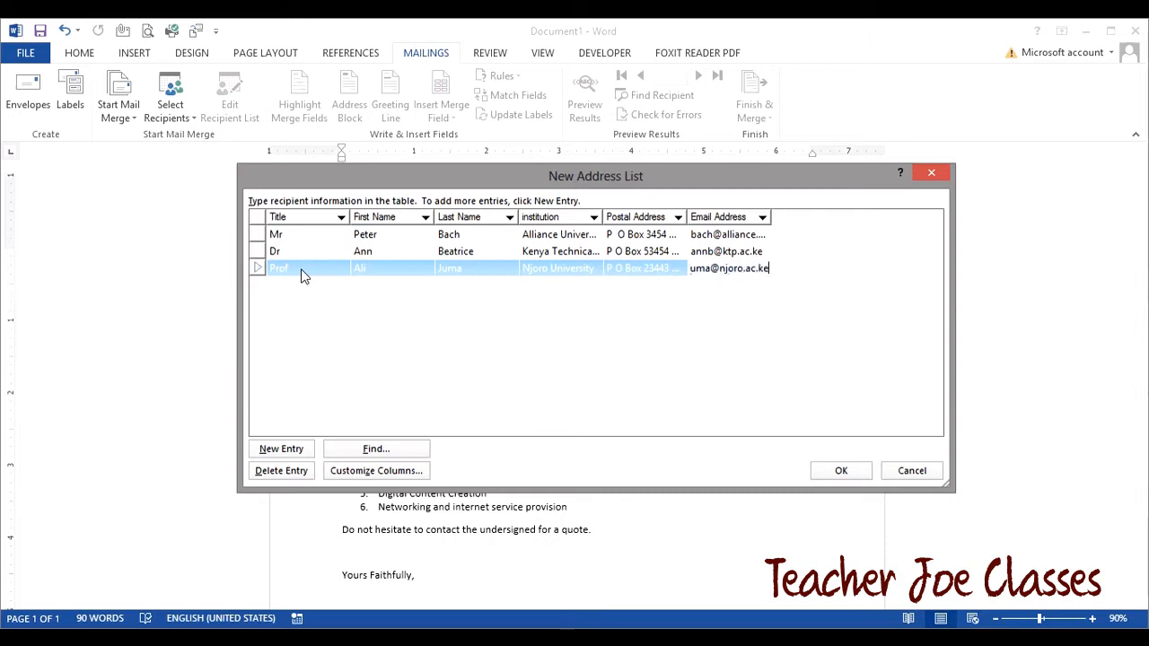
- Add a fourth recipient: Mr at Nakuru Training Institute, with names, postal address and e-mail
key("Tab")
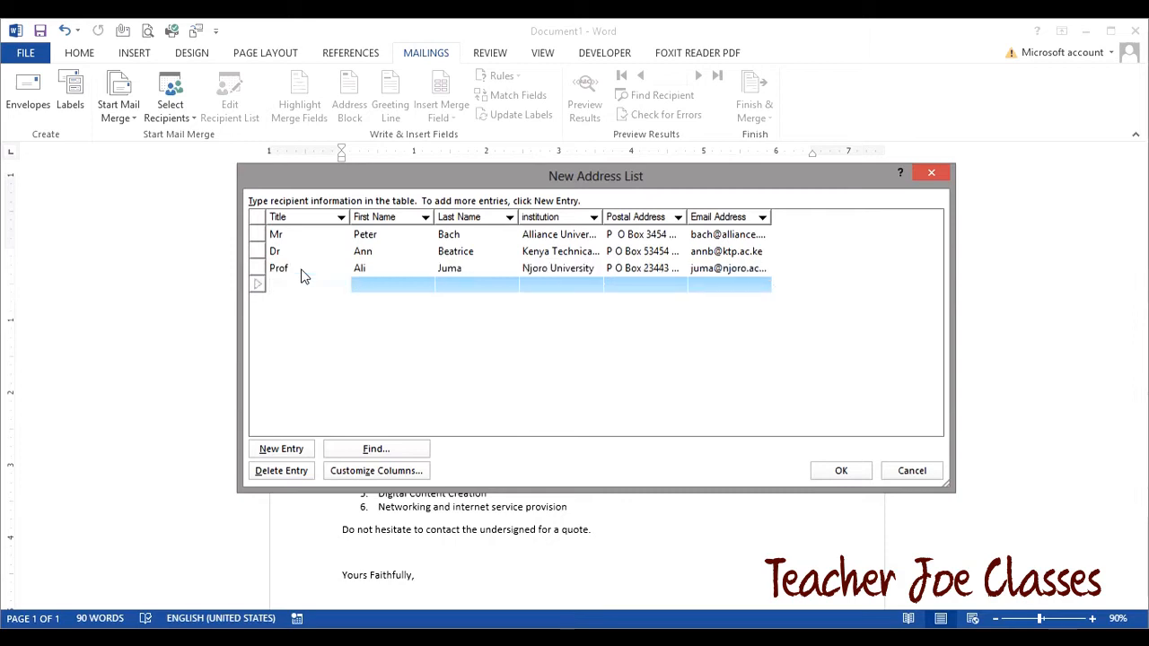
type("Mrs")
key("Tab")
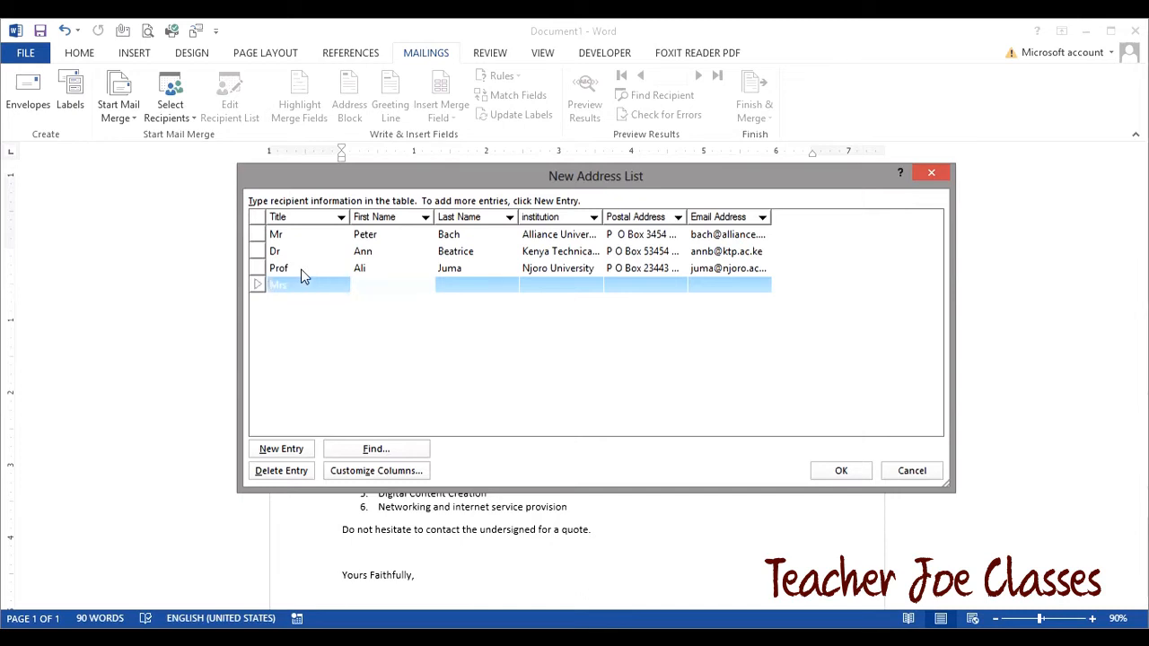
key("Tab")
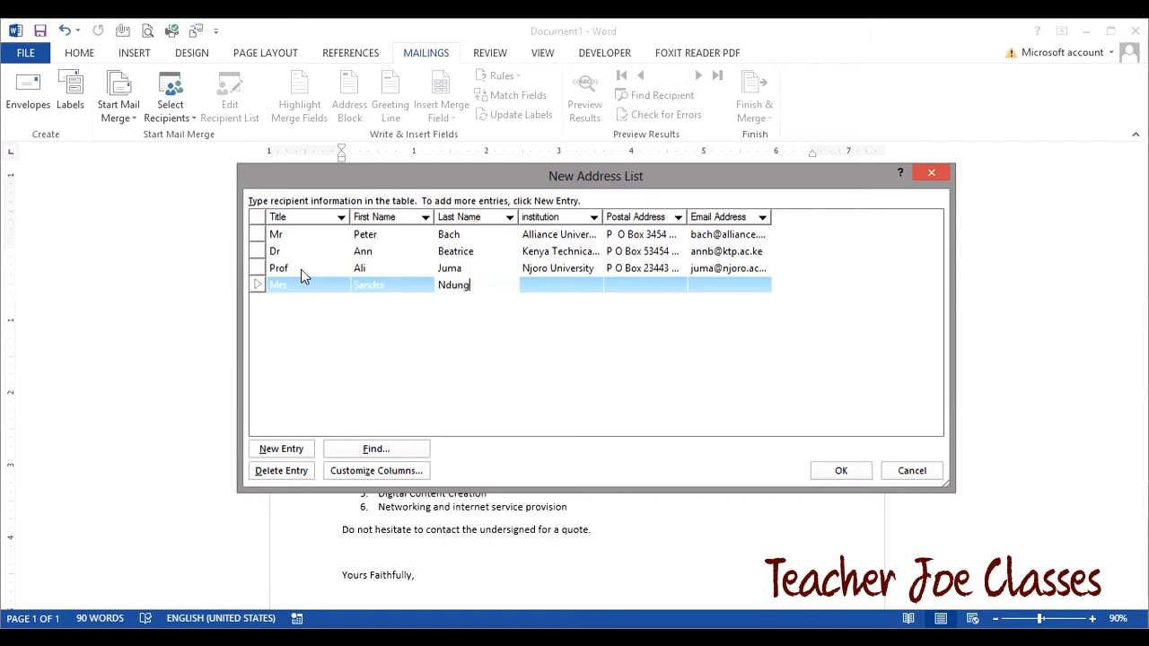
key("Tab")
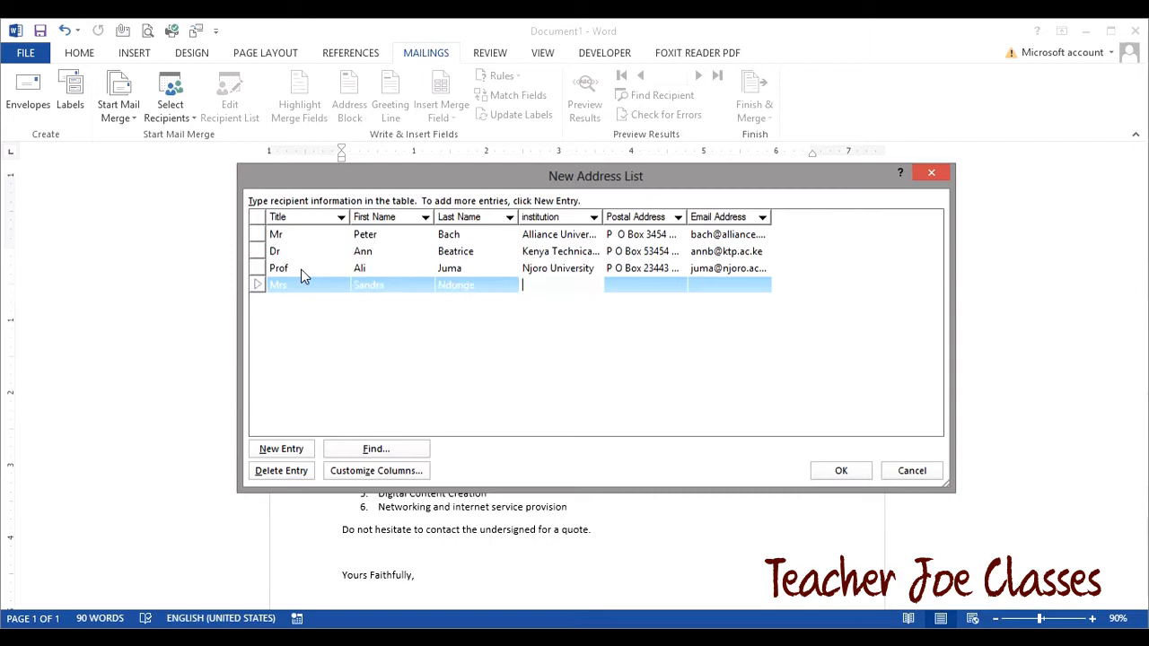
type("Naku")
type("ru Training Insti")
type("tute")
key("Tab")
type("P O")
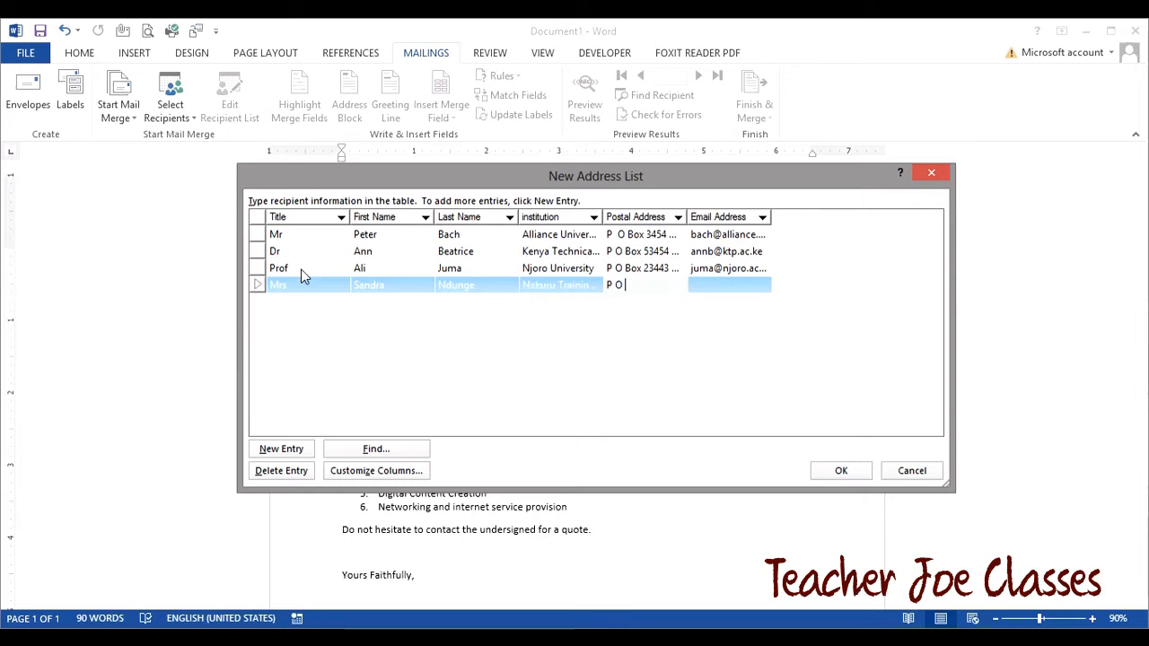
type(" Box 177")
type("3 Nakuru")
key("Tab")
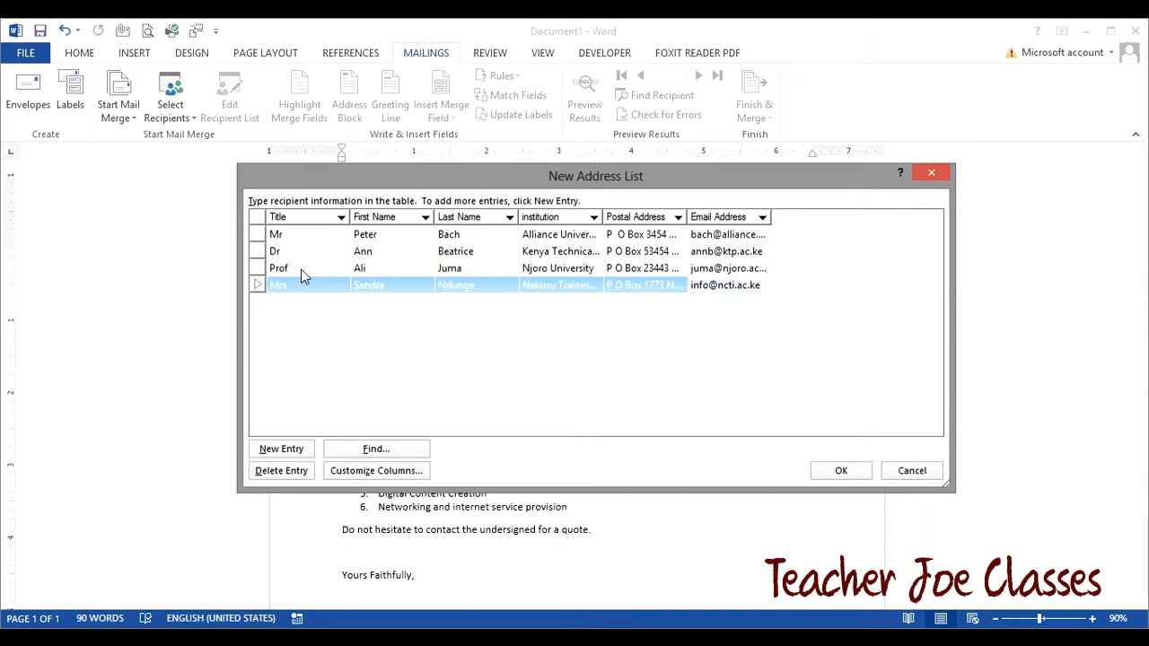
key("Tab")
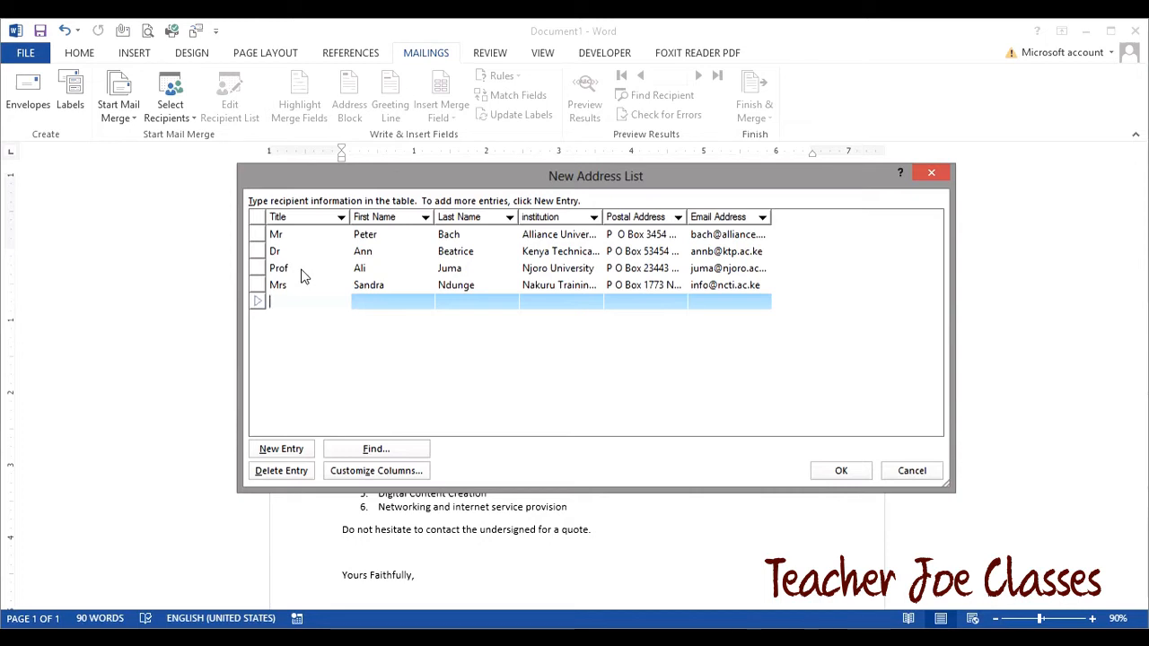
- Enter the fifth recipient: Mrs at Meru National Polytechnic, with names, postal address and e-mail
type("Mrs")
key("Tab")
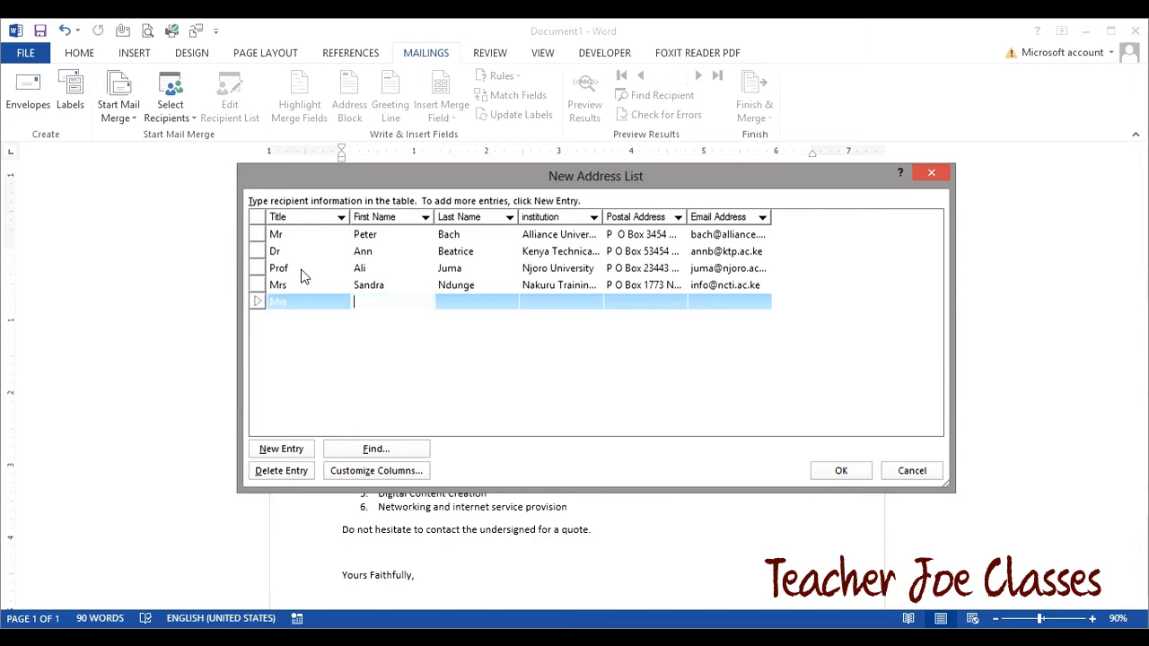
key("Tab")
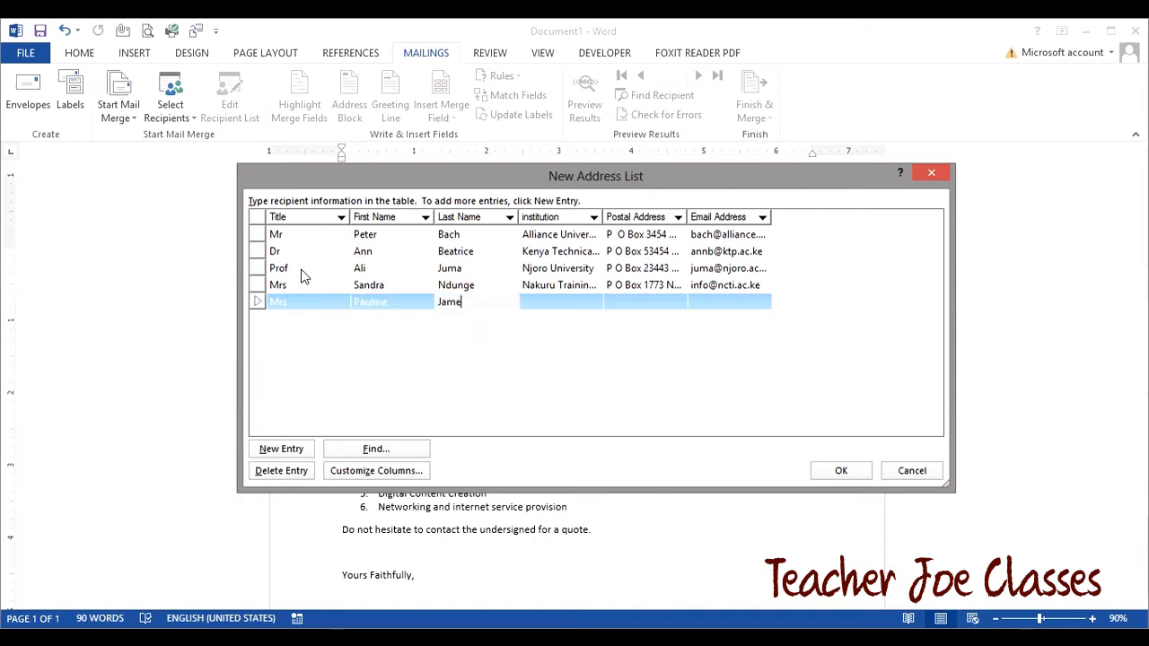
key("Tab")
type("Meru National Pol")
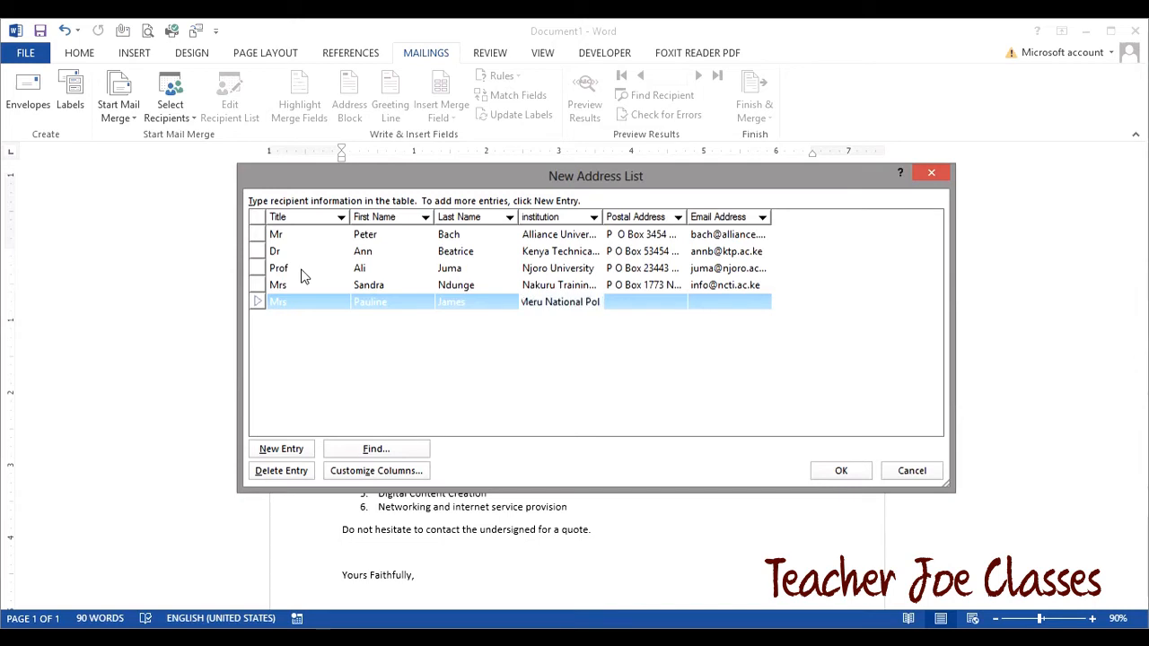
type("ytechnic")
key("Tab")
type("P O Bo")
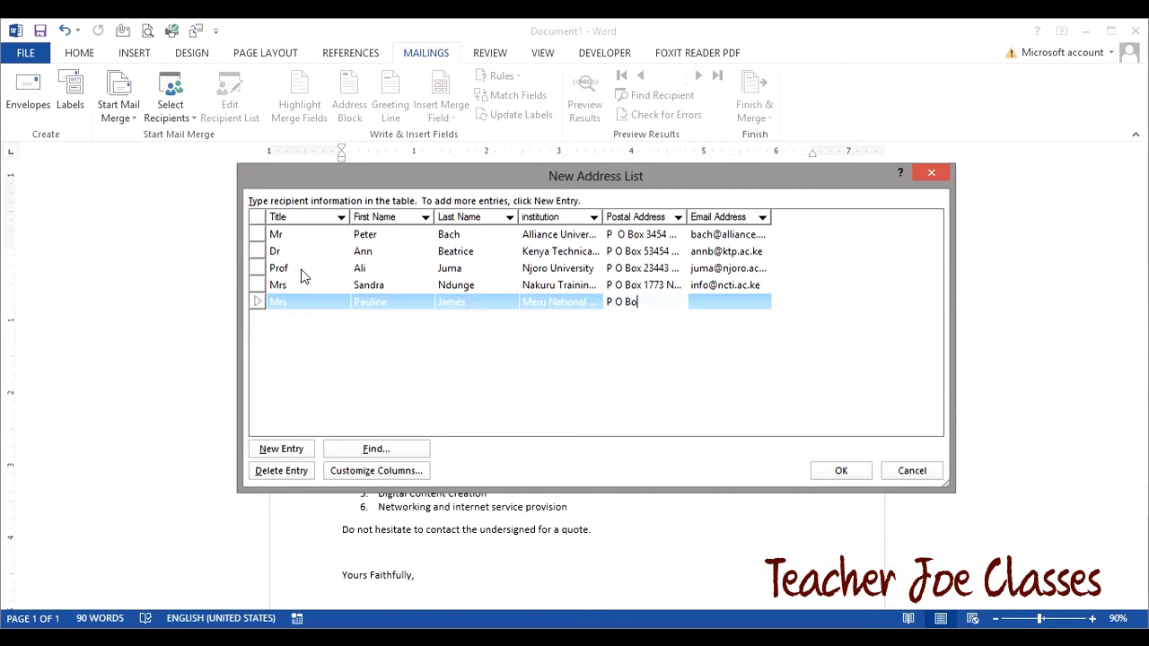
type("x 234343 Meru")
key("Tab")
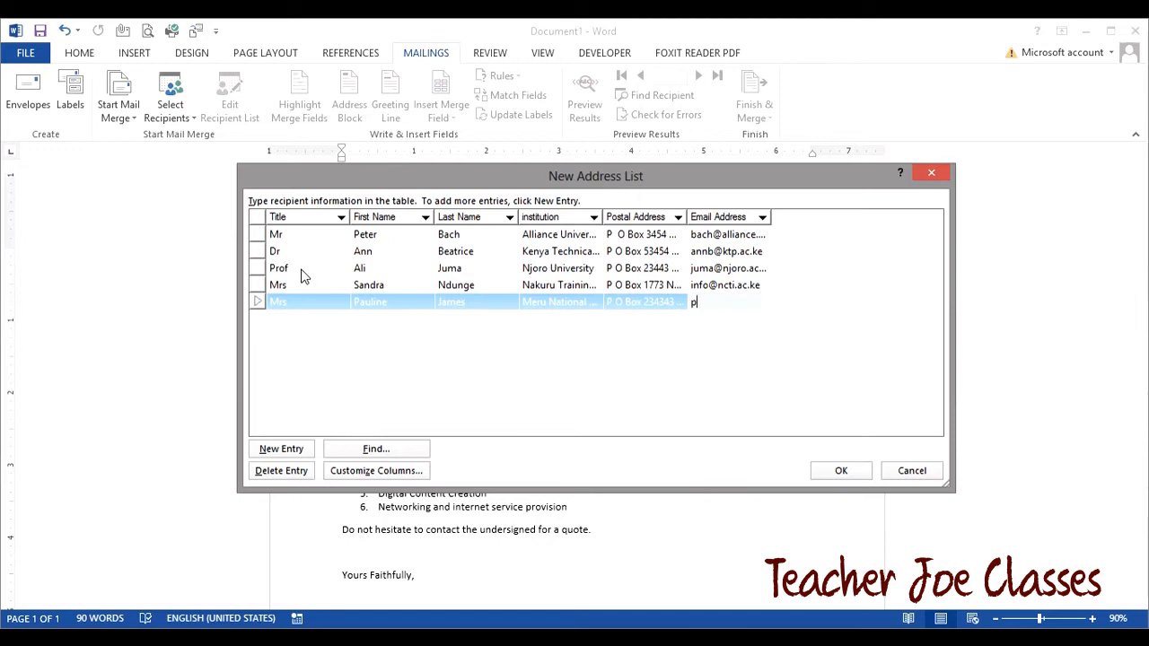
- Close the recipient list and save it as 'new contacts'
left_click(835, 470)
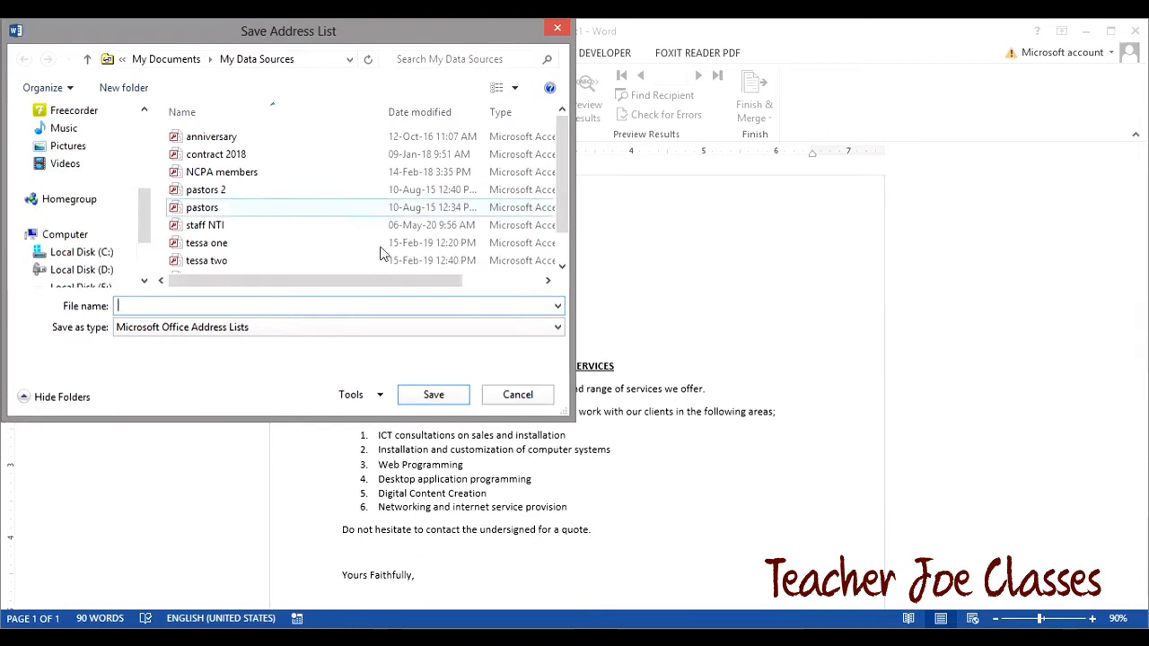
left_click_drag(303, 27, 438, 63)
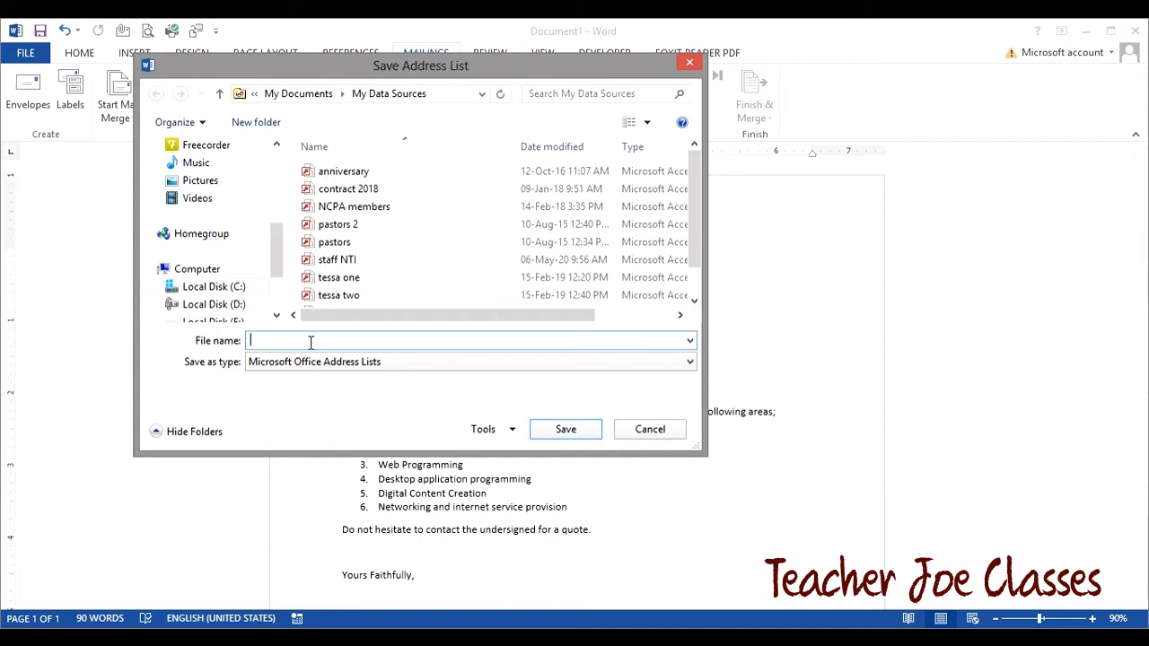
type("new contacts")
left_click(564, 434)
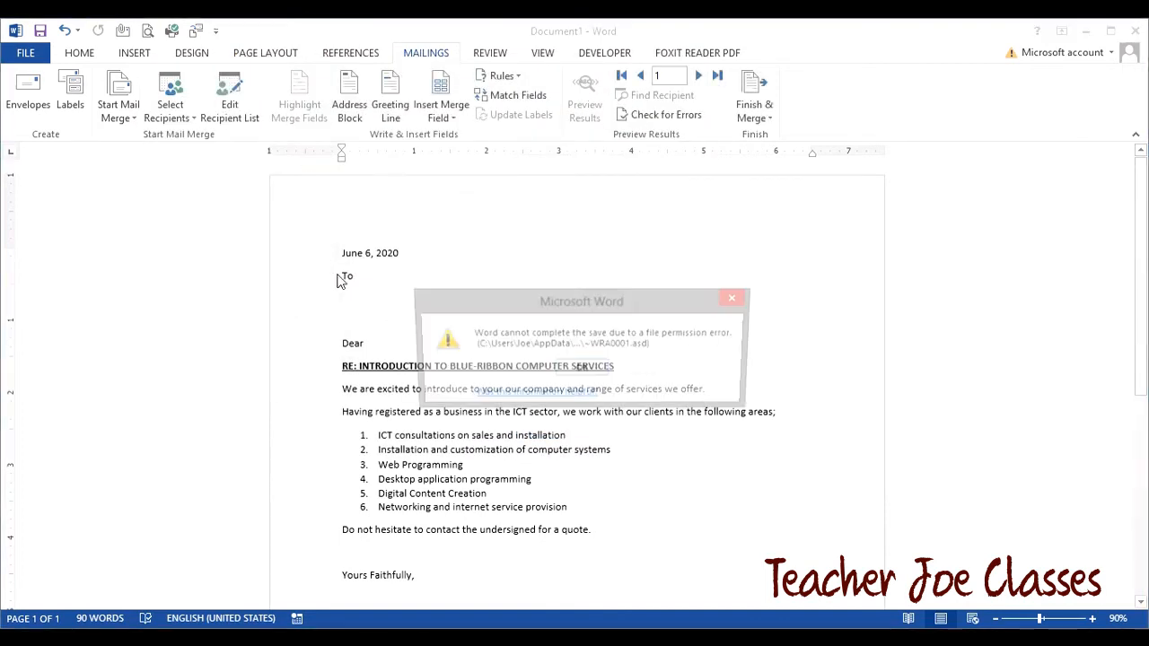
- Dismiss the file-permission warning and undo a Title field inserted beside To
left_click(581, 371)
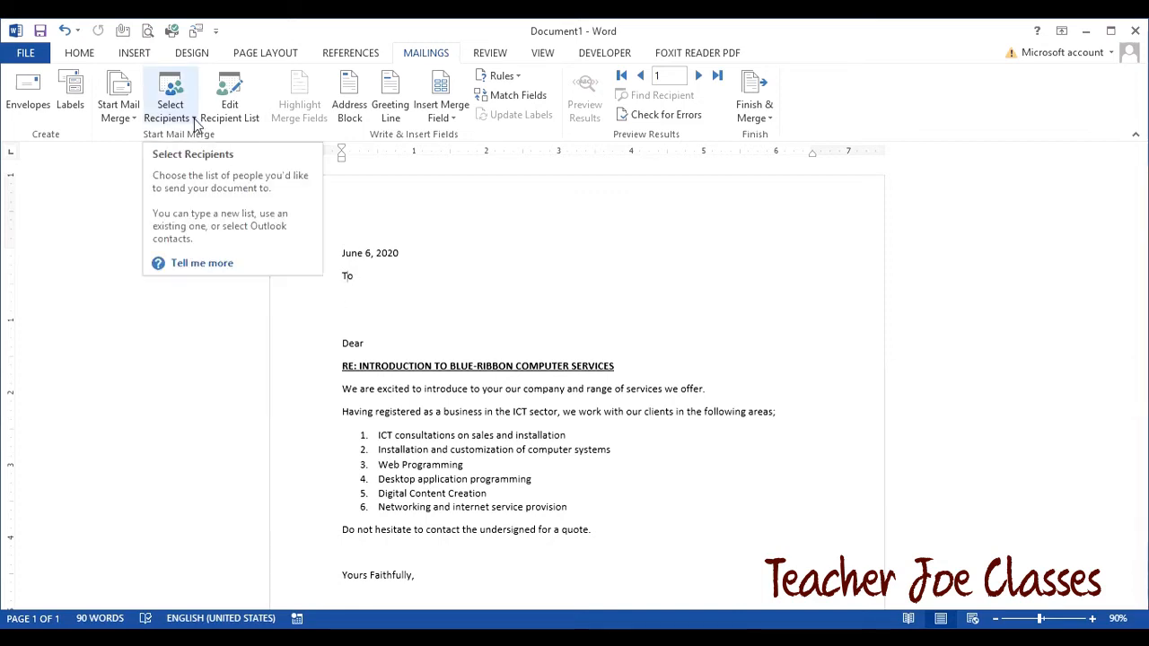
left_click(440, 121)
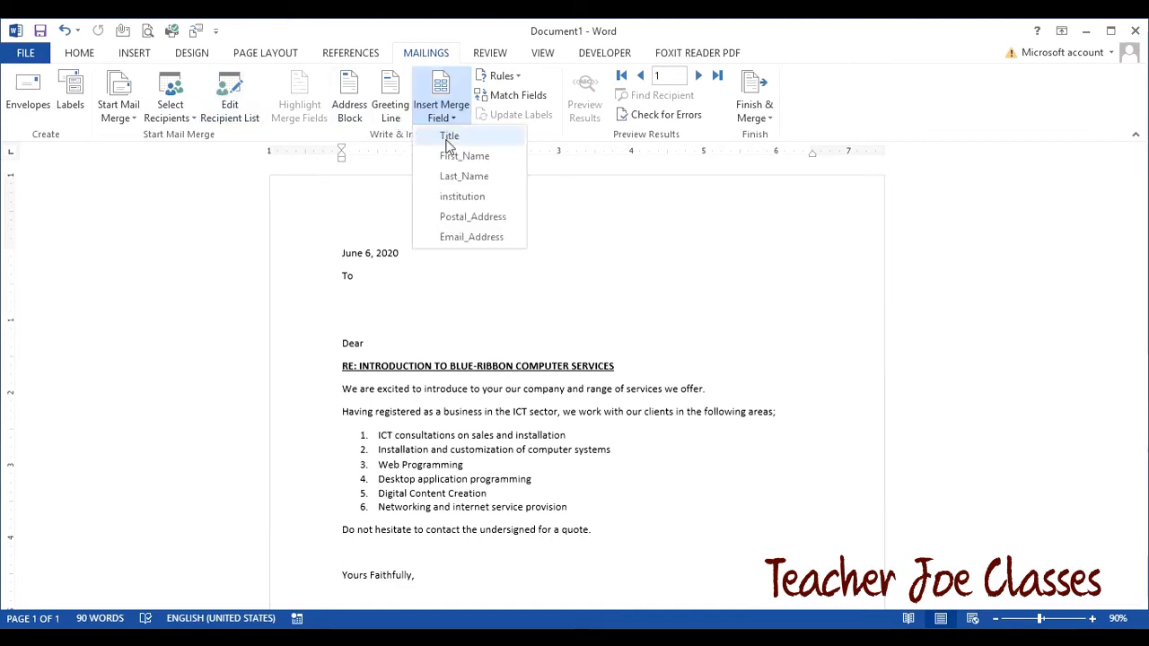
left_click(449, 140)
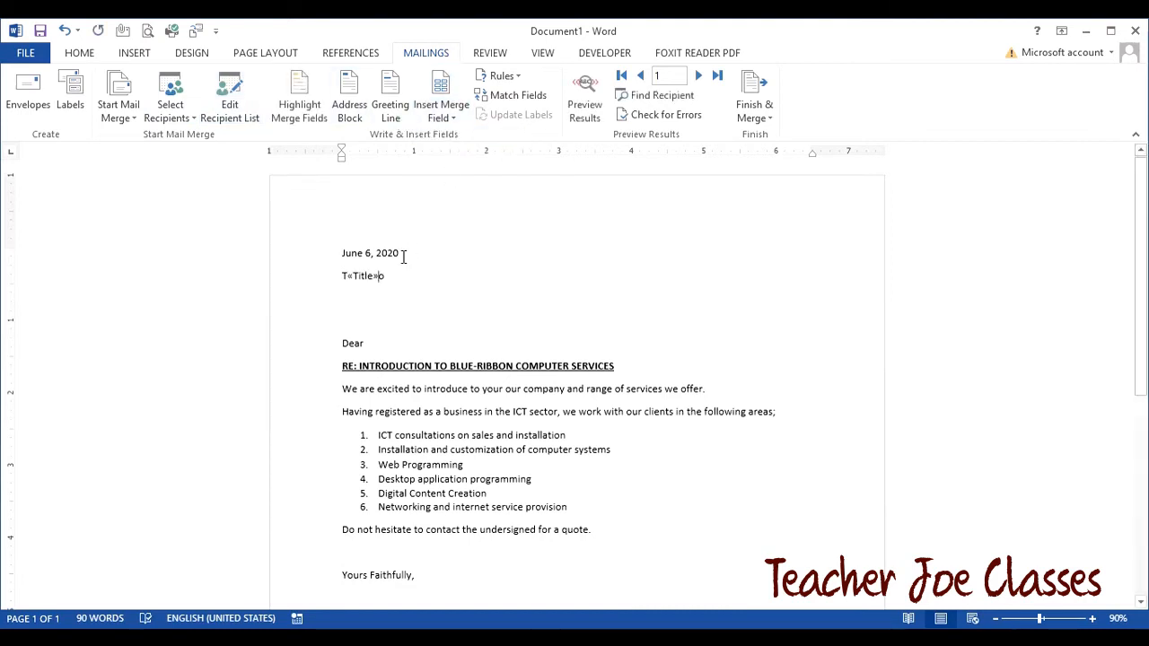
key("BackSpace")
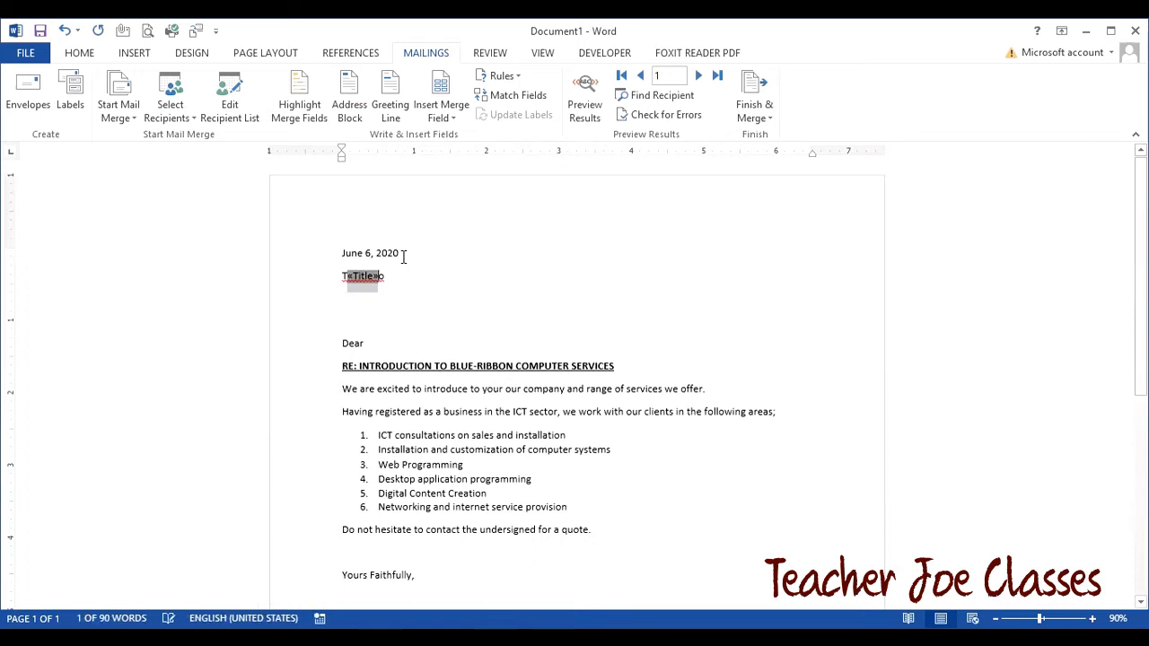
left_click(65, 32)
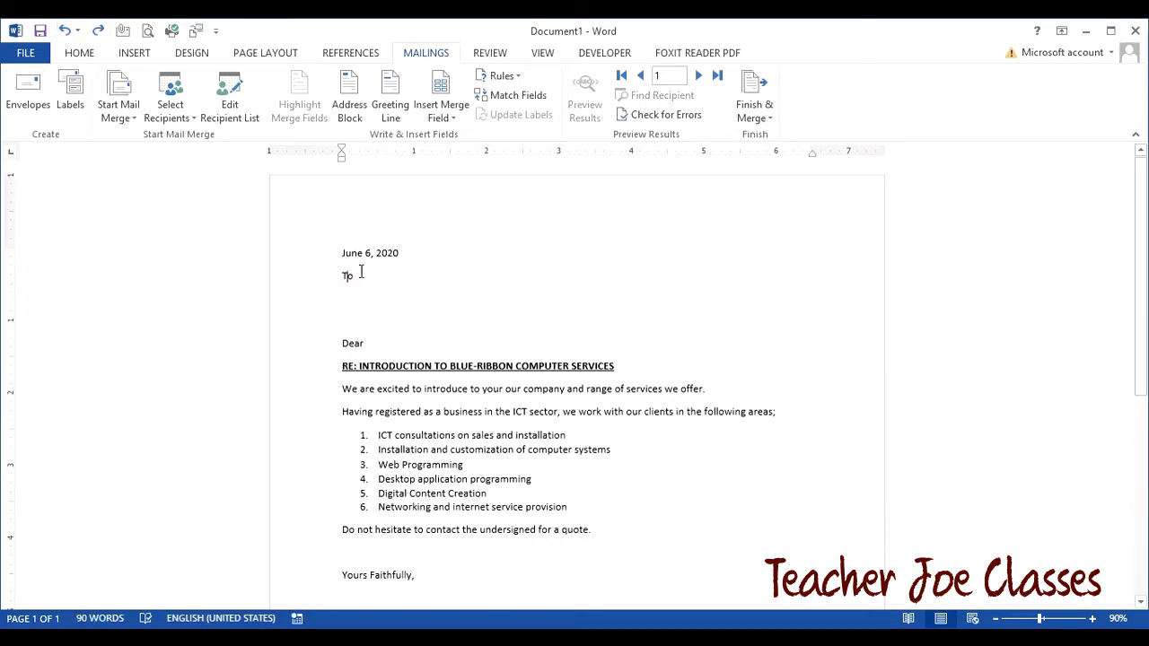
- On a new line under To, insert the Title, First_Name and Last_Name merge fields
key("Return")
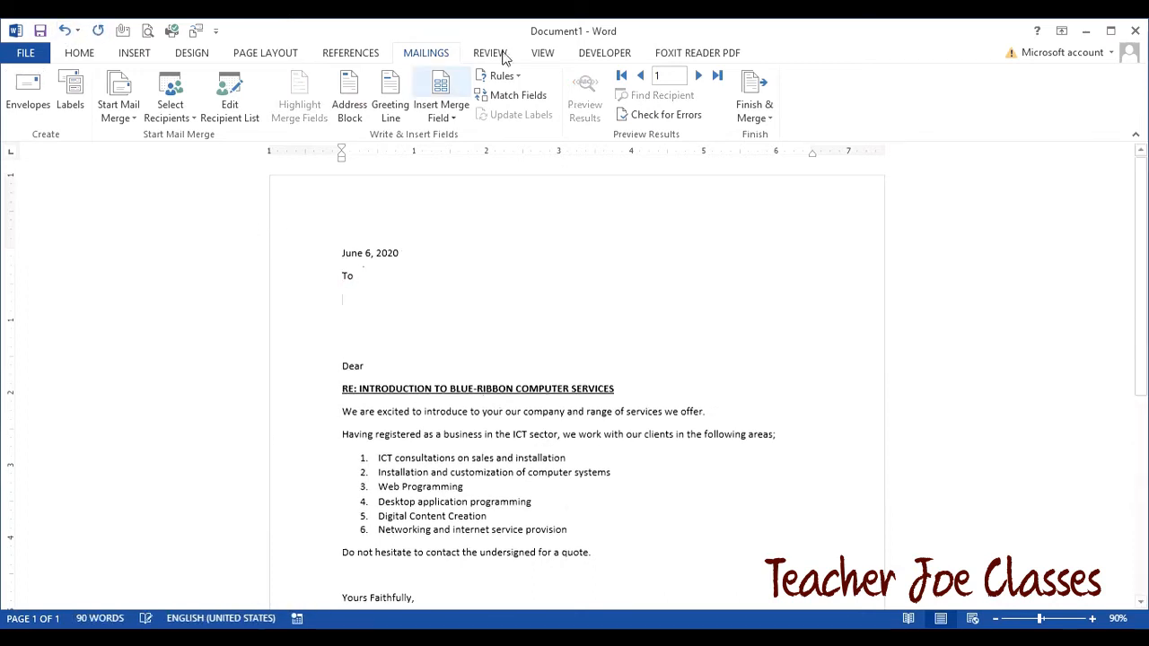
left_click(452, 112)
left_click(450, 134)
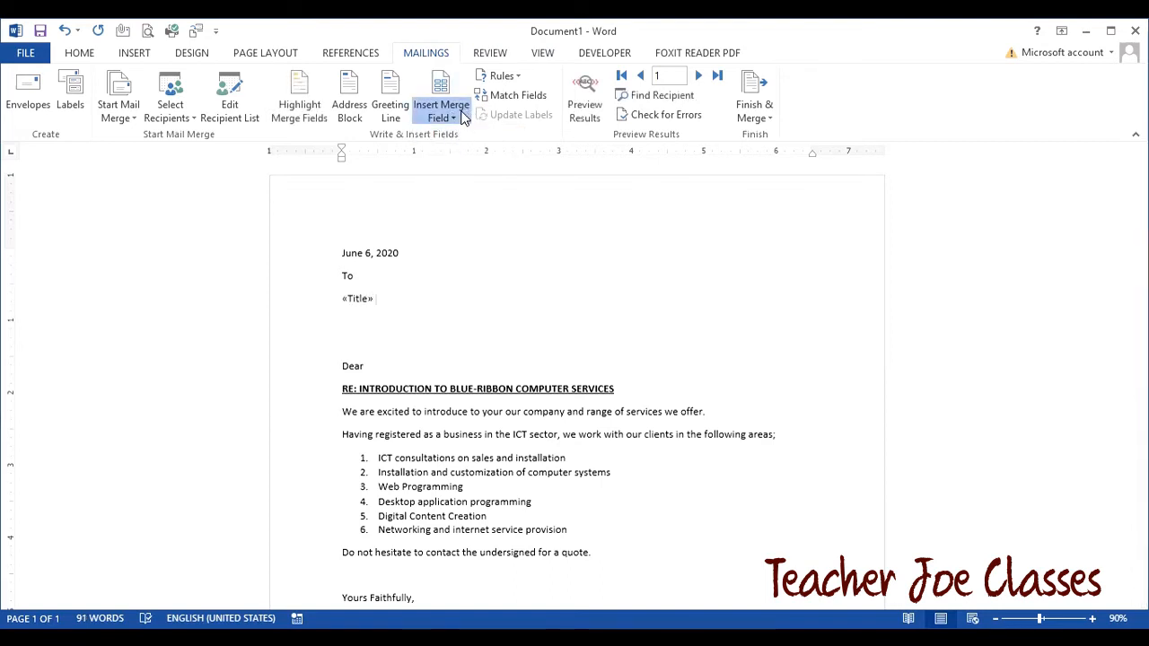
left_click(451, 115)
left_click(469, 157)
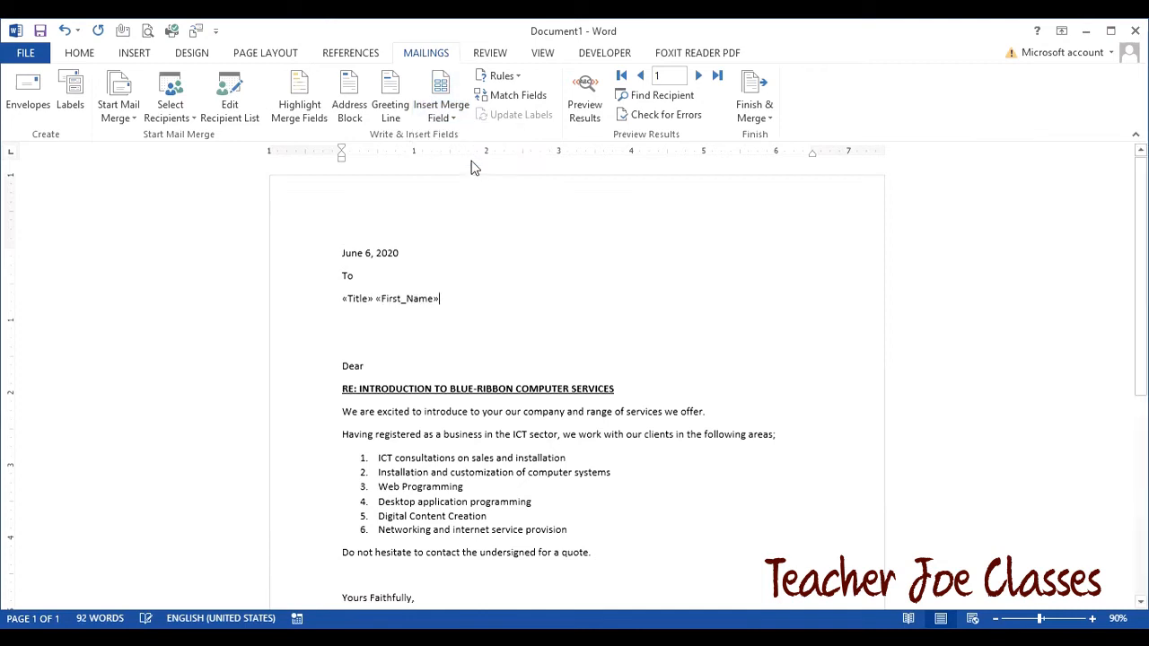
left_click(455, 124)
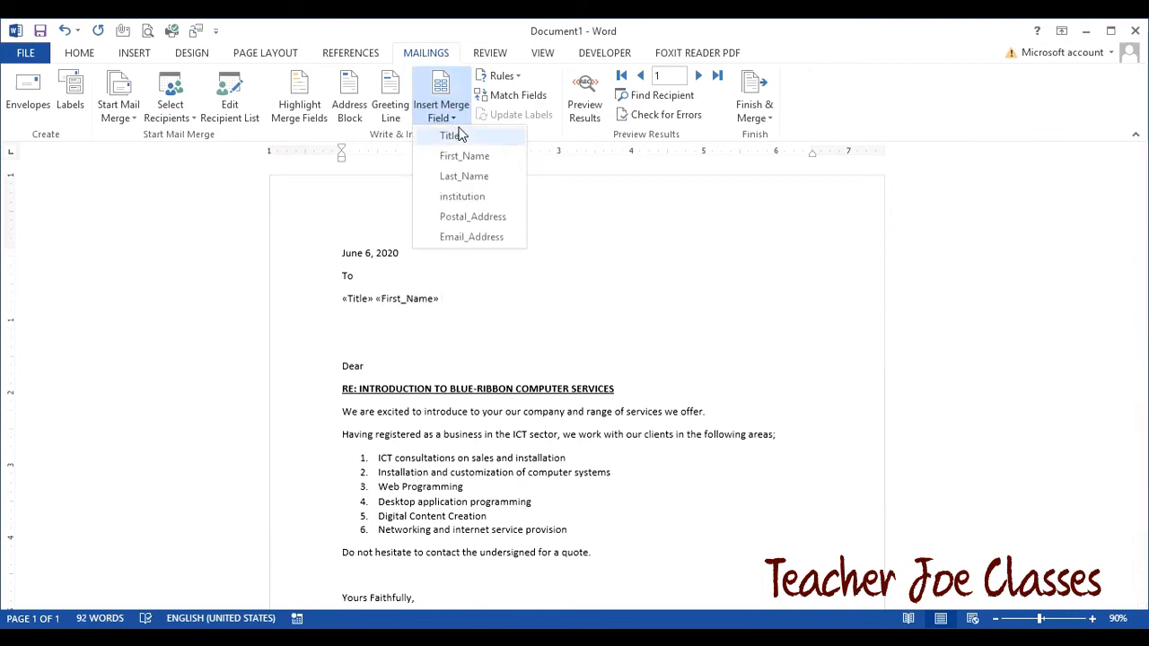
left_click(467, 180)
- Add the institution, Postal_Address and Email_Address merge fields, each on its own line
key("Return")
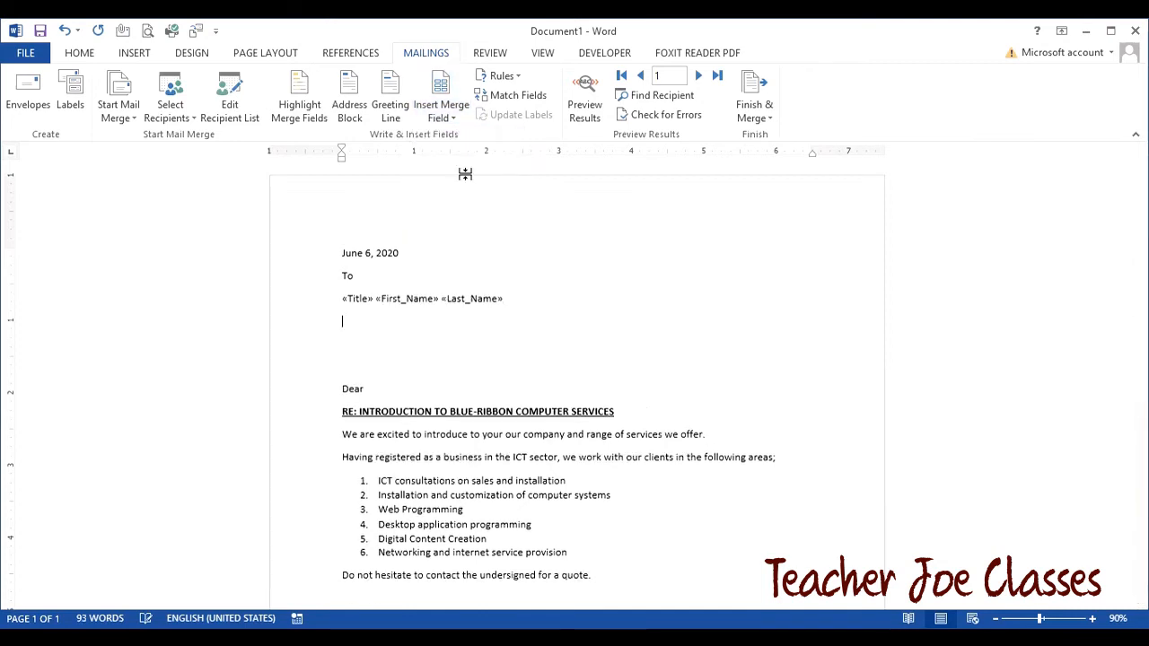
left_click(449, 122)
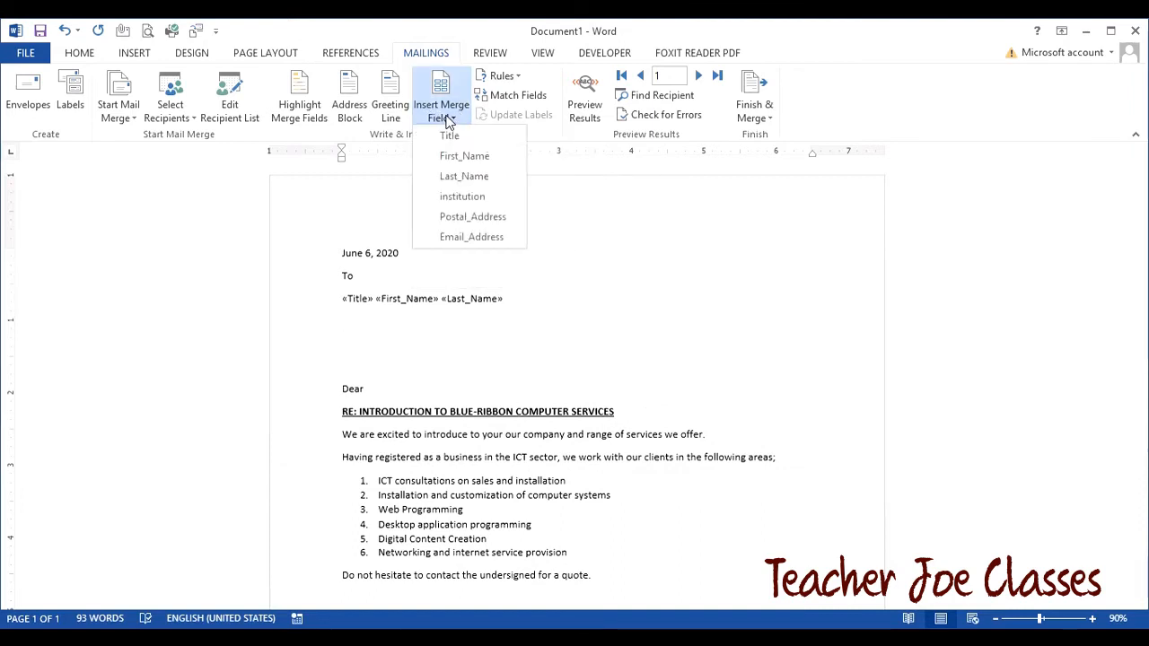
left_click(443, 196)
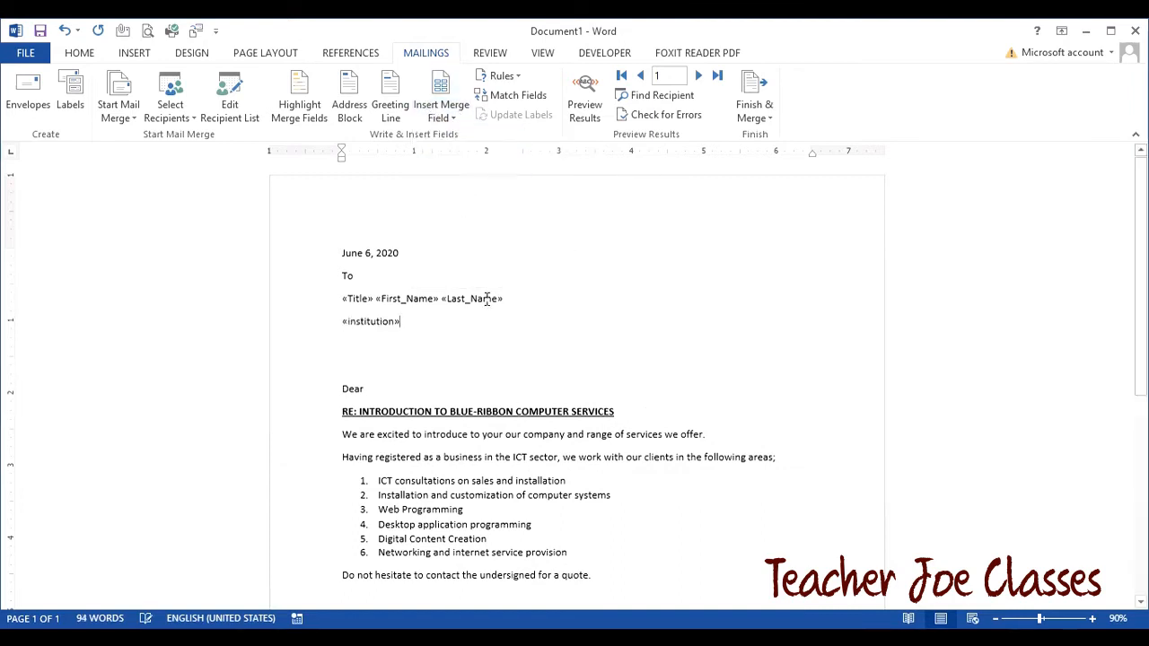
key("Return")
left_click(445, 117)
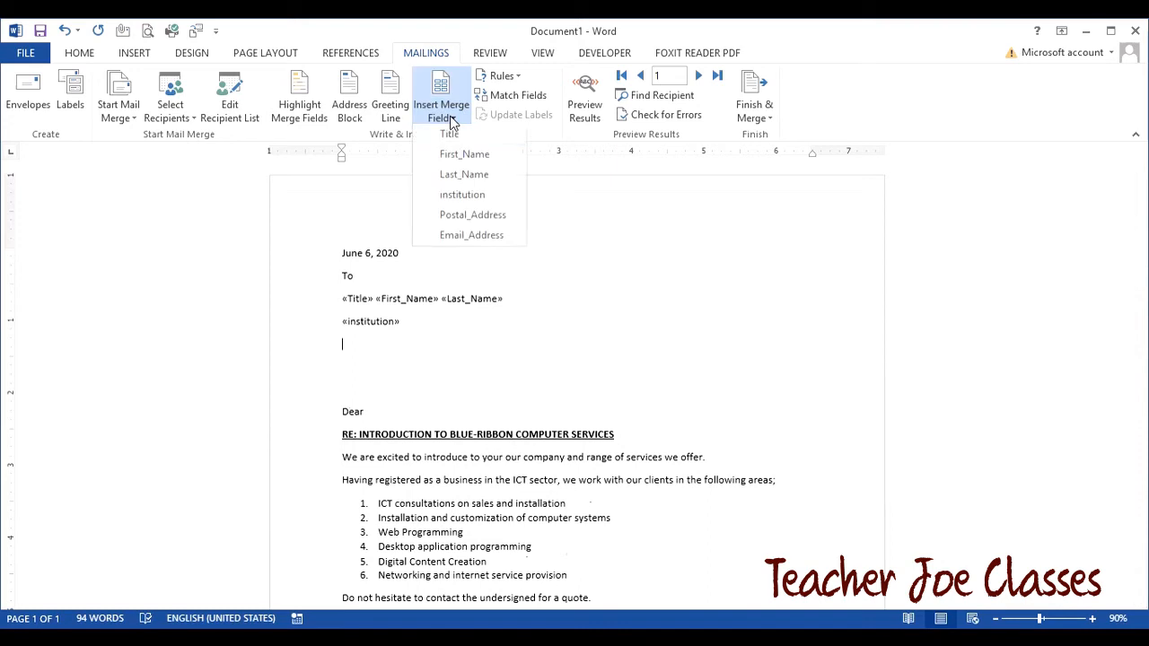
left_click(470, 217)
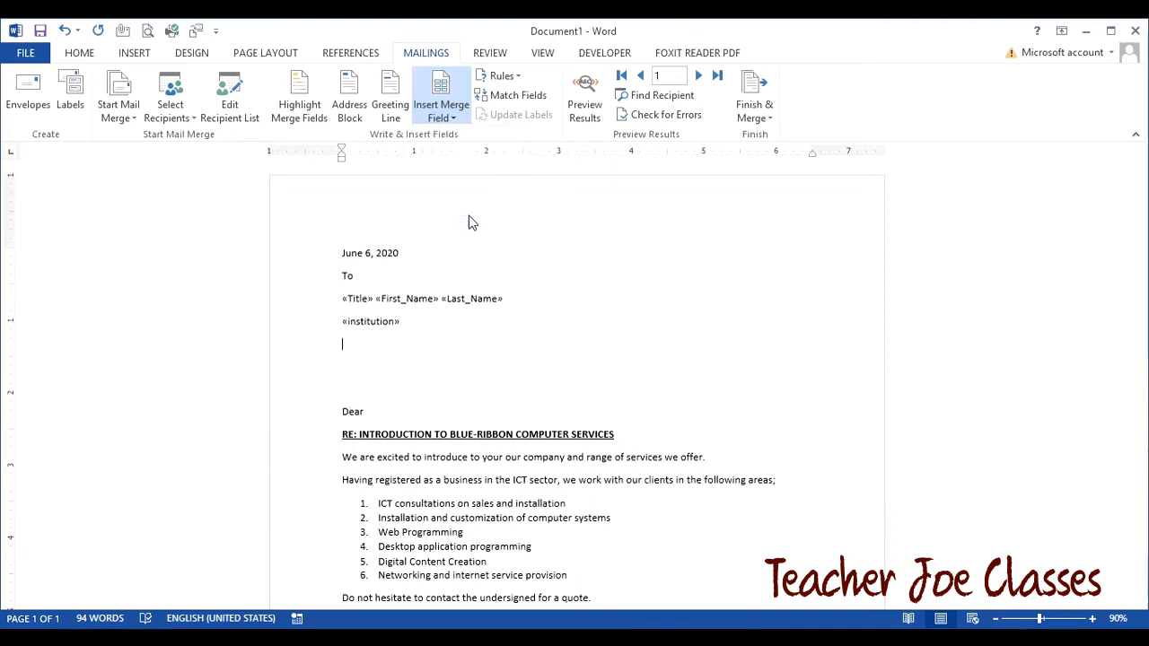
key("Return")
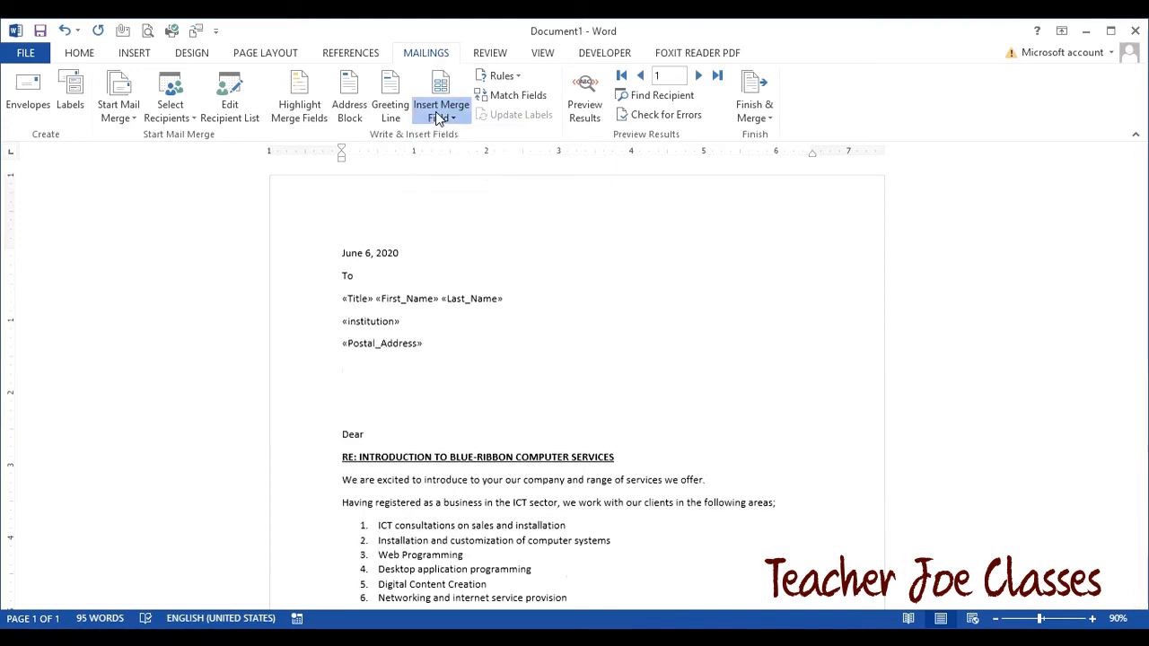
left_click(441, 115)
left_click(471, 237)
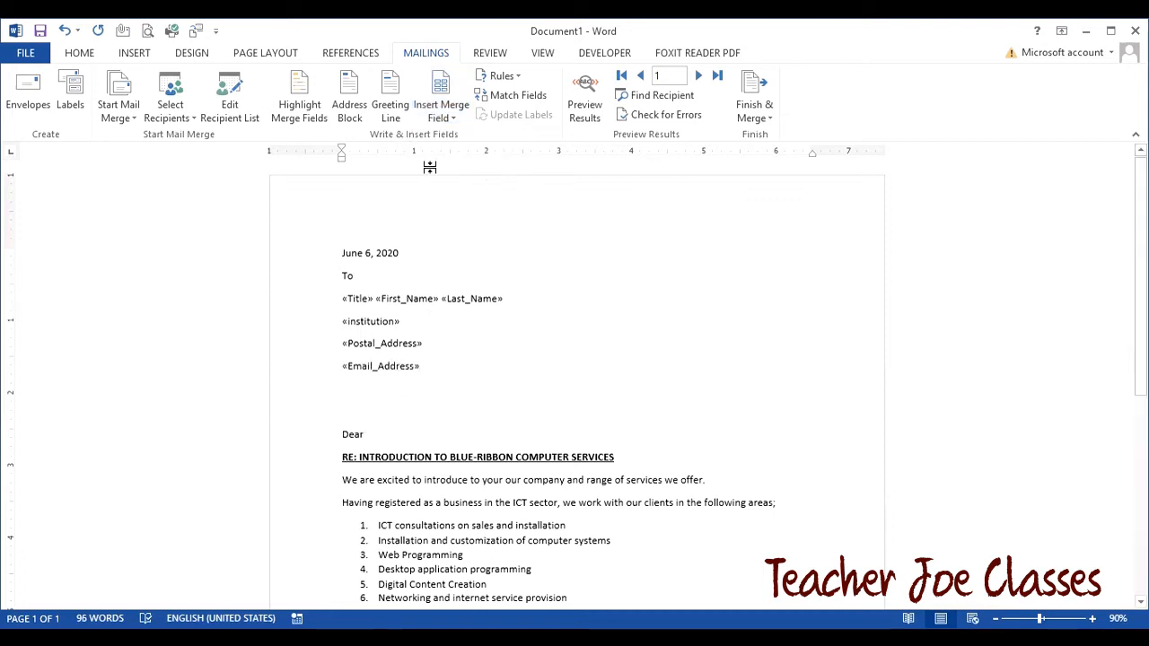
left_click(440, 113)
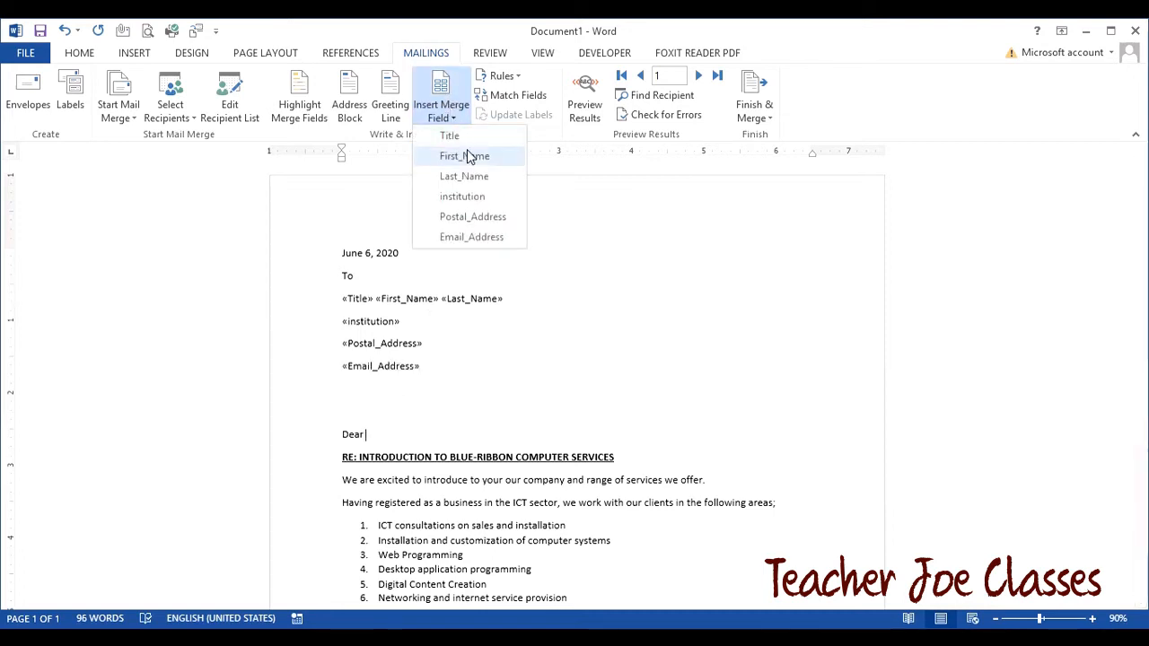
- Insert the Title and Last_Name merge fields after Dear in the salutation
left_click(467, 139)
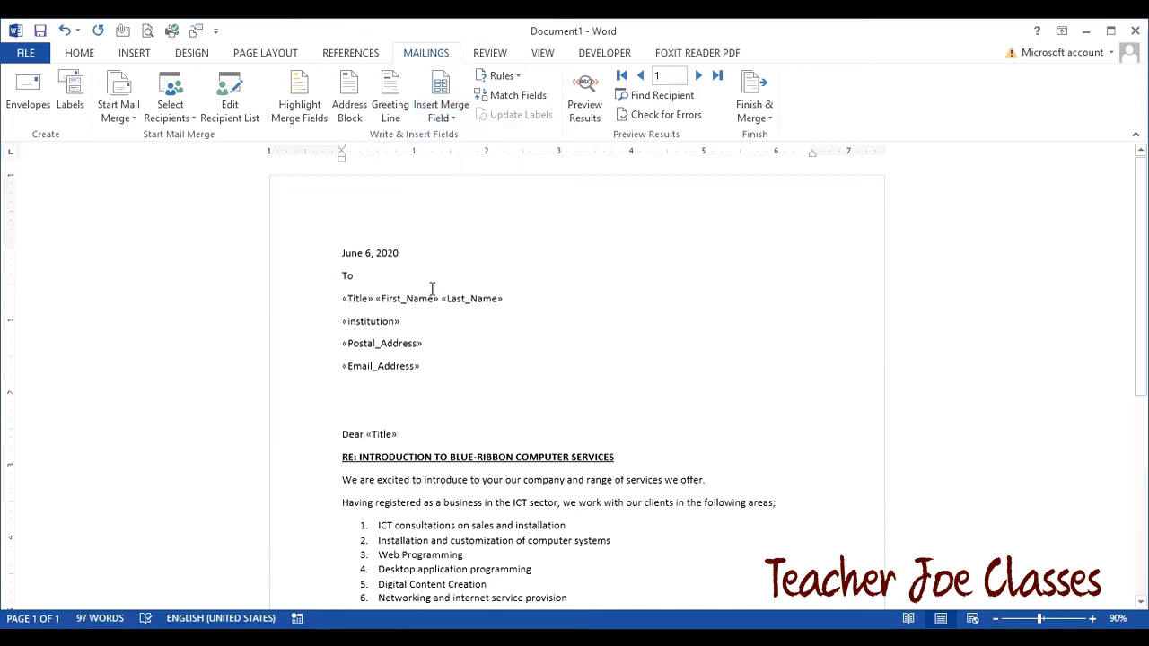
left_click(455, 117)
left_click(469, 186)
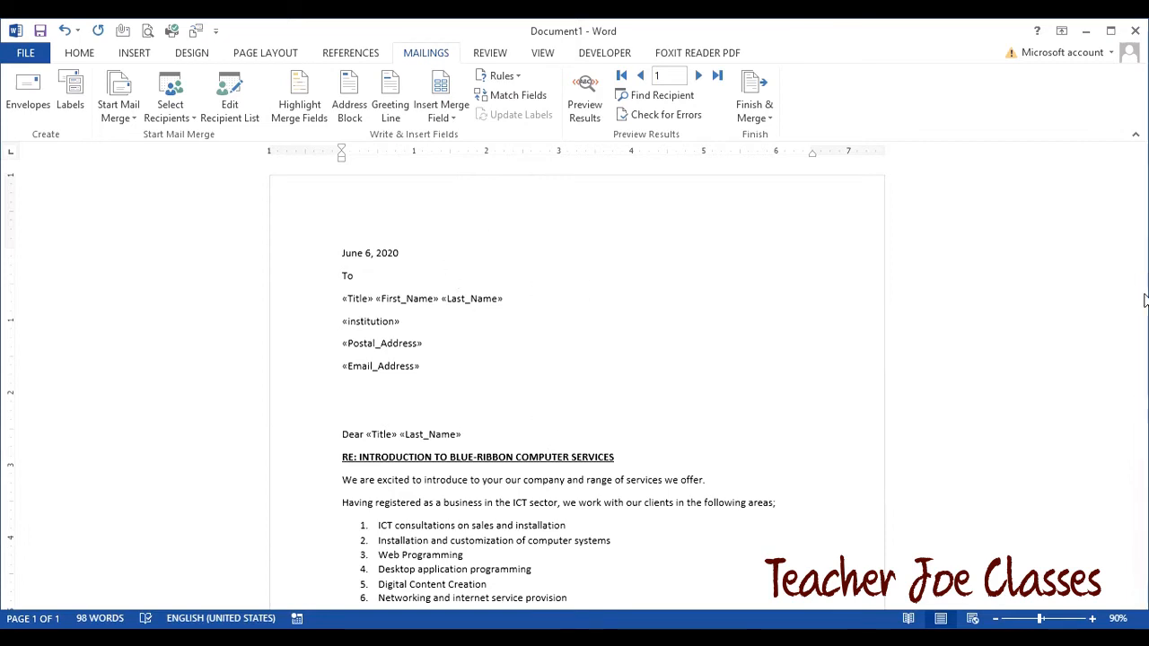
mouse_move(1143, 302)
left_mouse_down()
mouse_move(1145, 428)
mouse_move(1130, 318)
left_mouse_up()
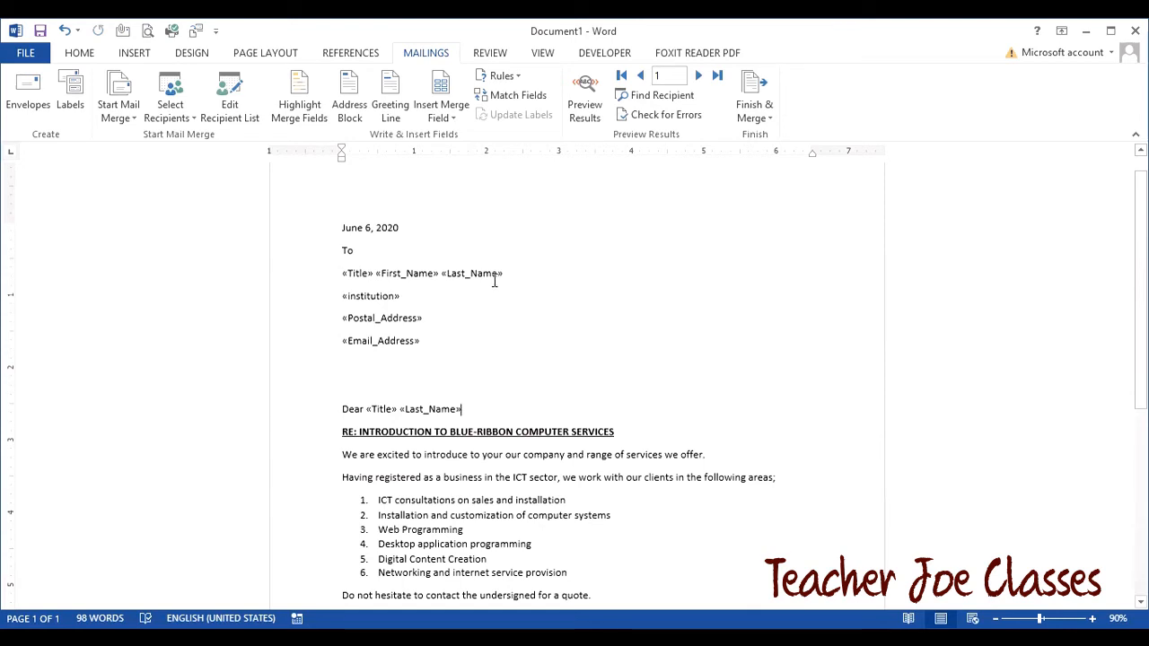
left_click(584, 109)
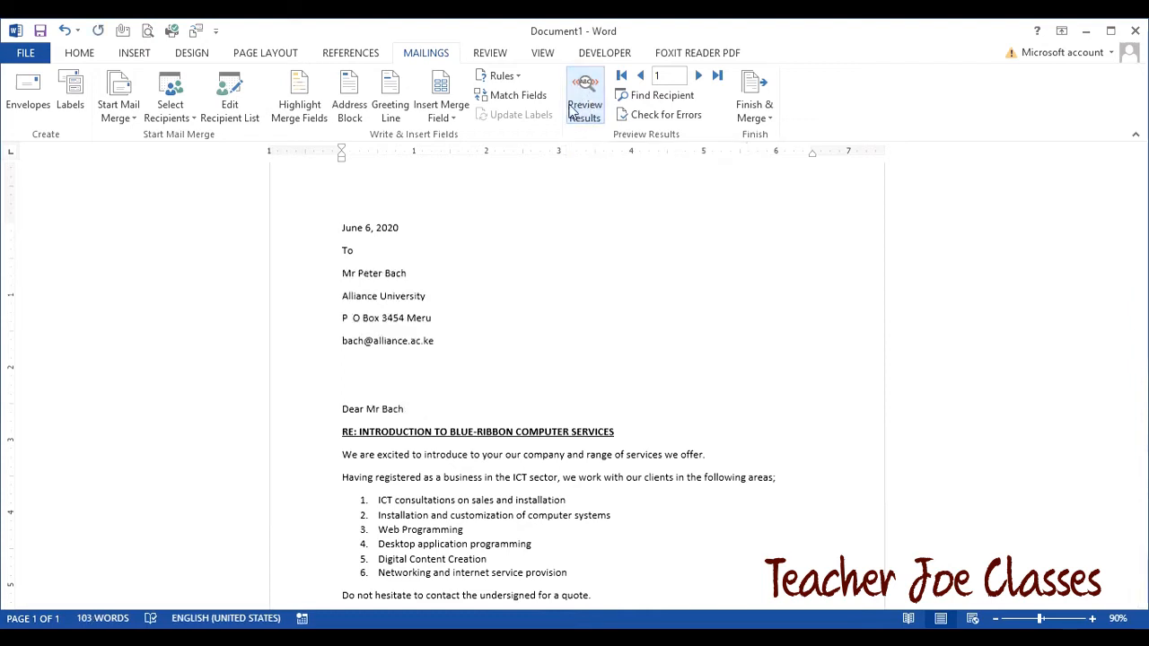
left_click(700, 77)
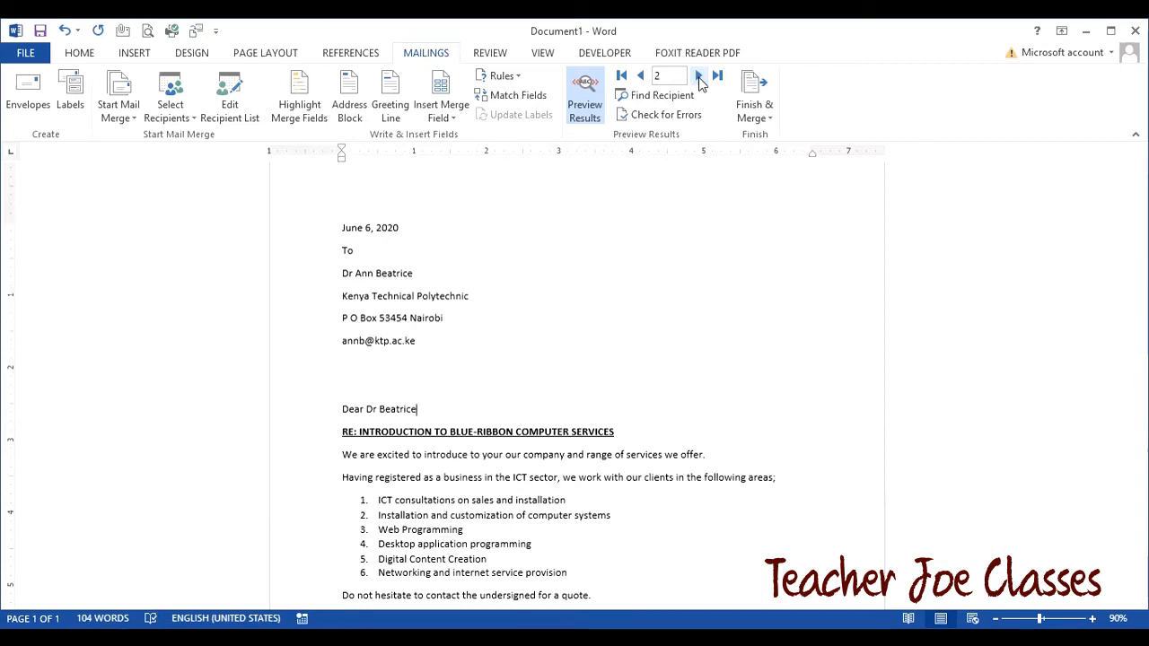
left_click(699, 78)
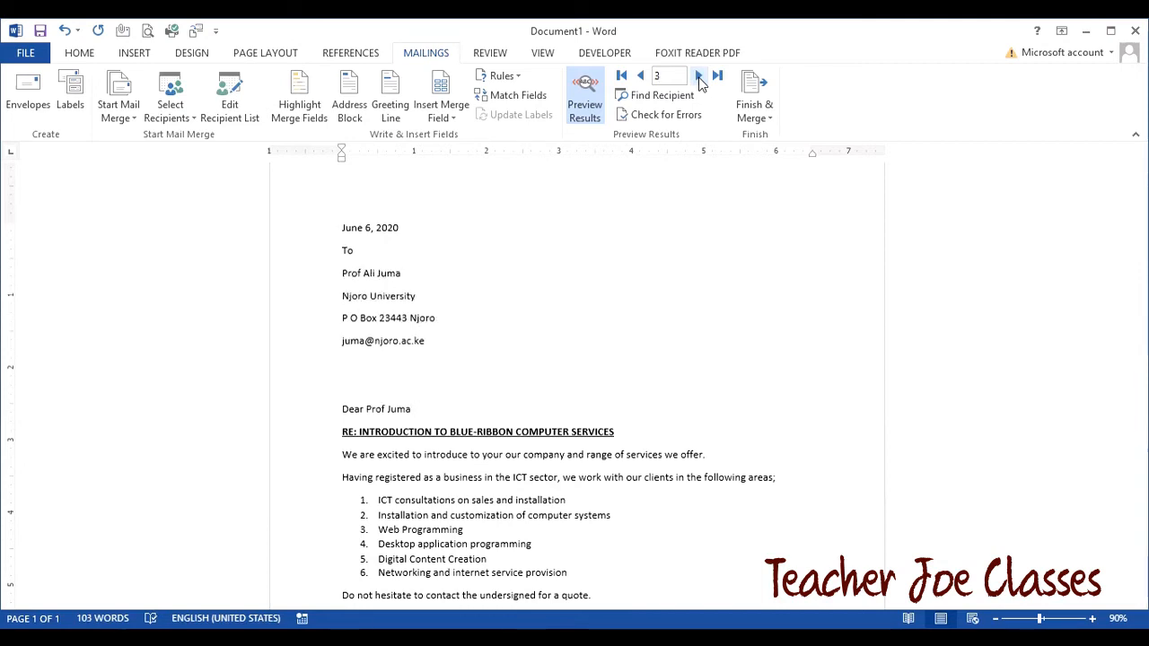
left_click(699, 78)
left_click(699, 78)
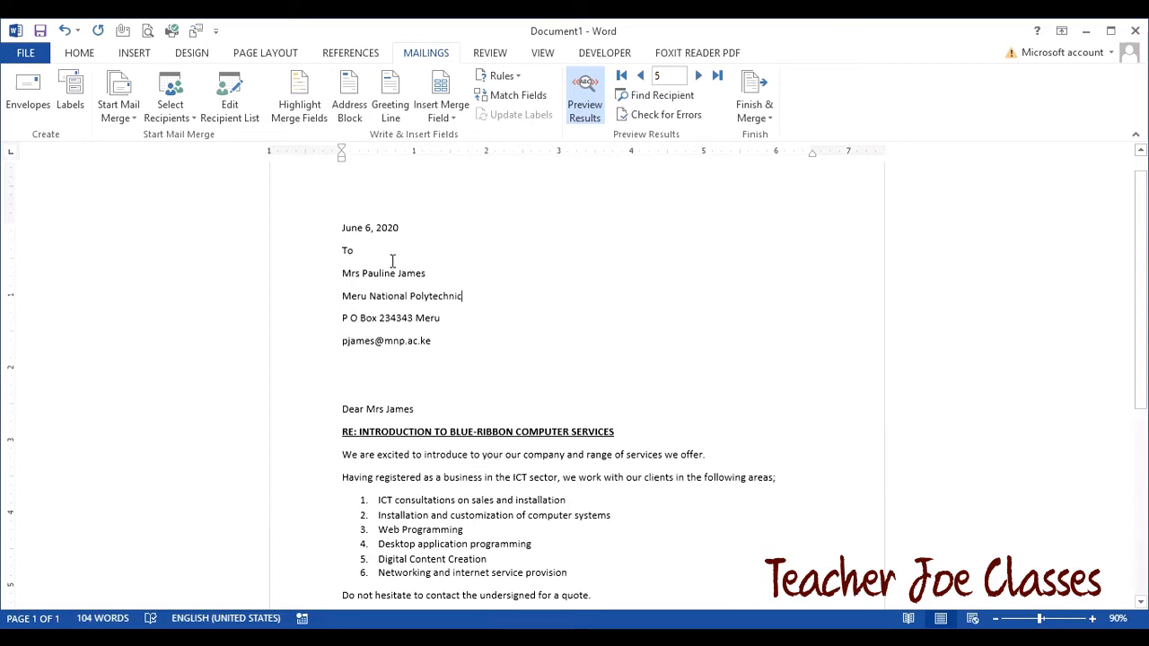
left_click(585, 108)
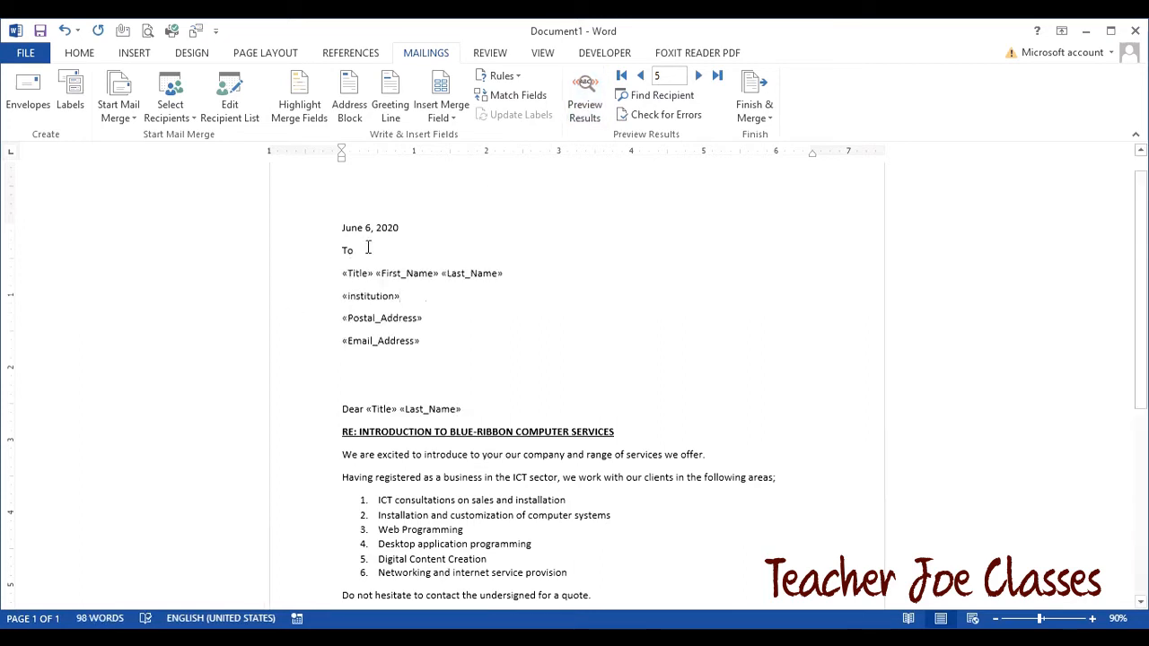
- Select the recipient address merge fields and open the Home tab's line and paragraph spacing choices
left_click_drag(339, 271, 459, 345)
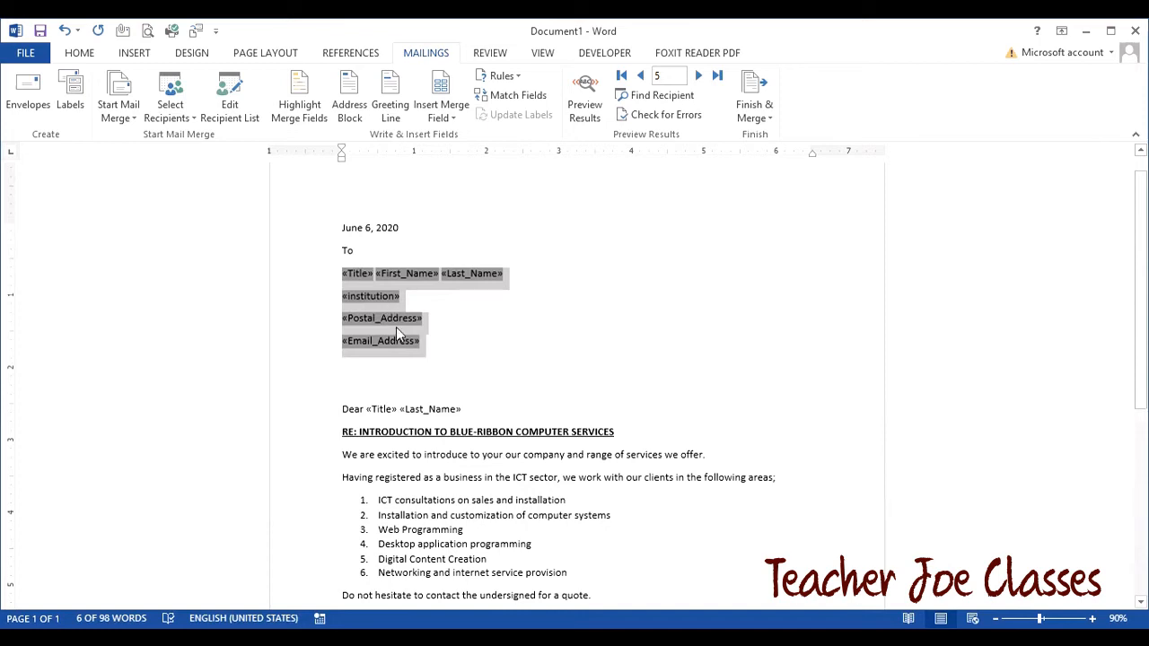
left_click(90, 54)
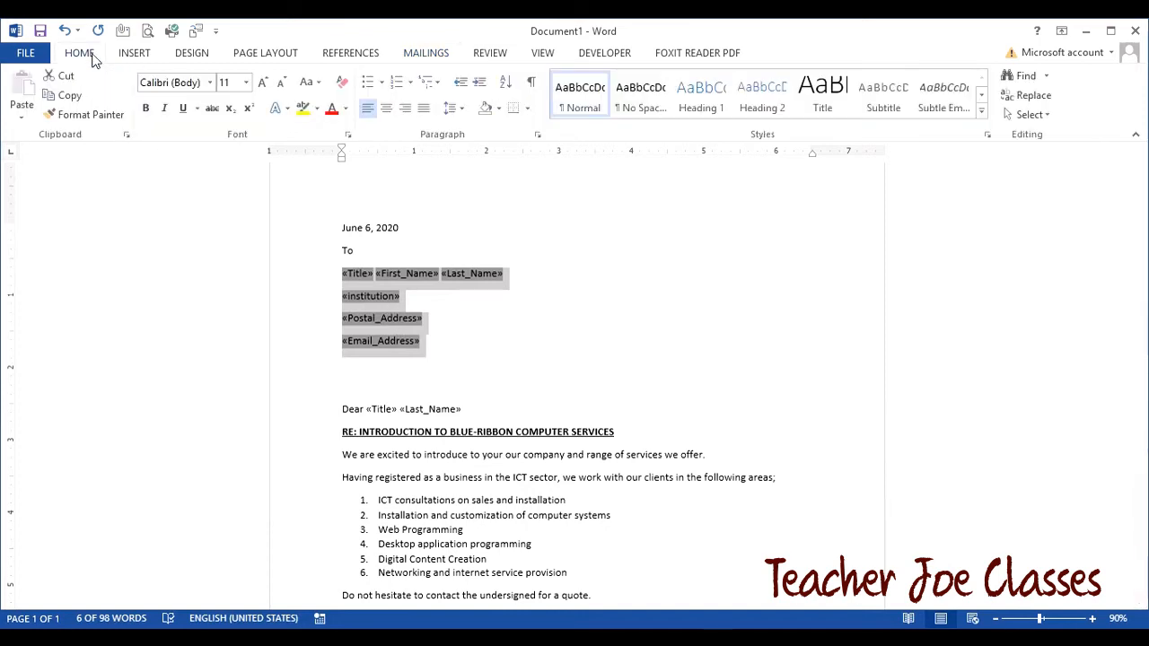
left_click(456, 114)
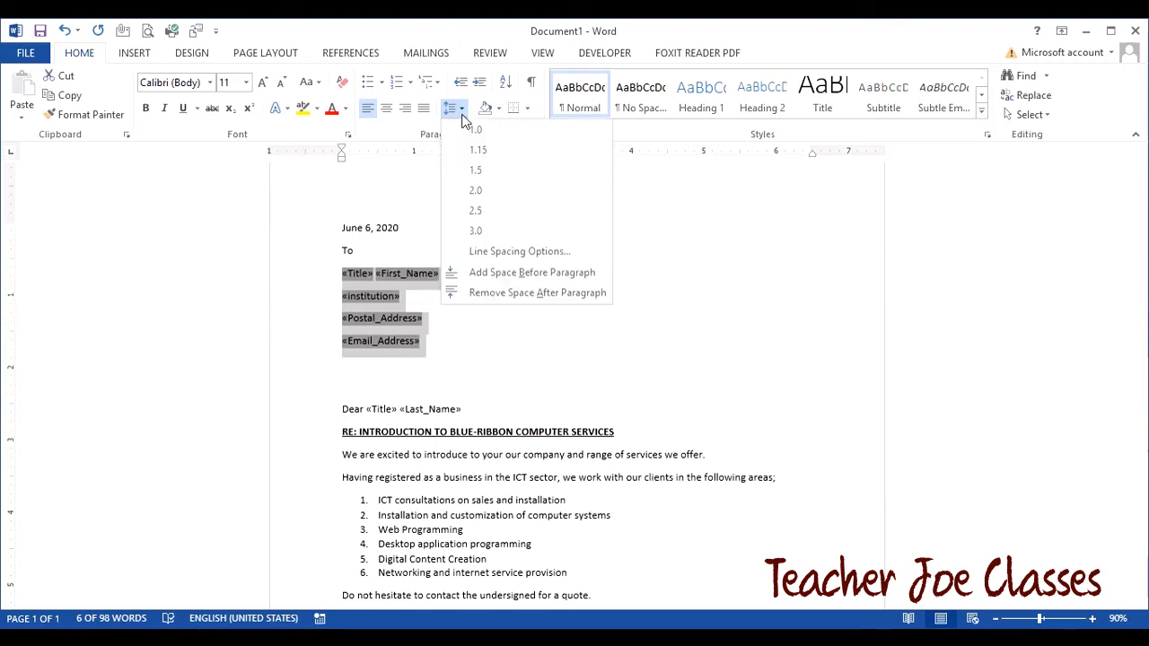
- Remove space after the address paragraphs, preview recipient data, and open Finish & Merge
left_click(522, 293)
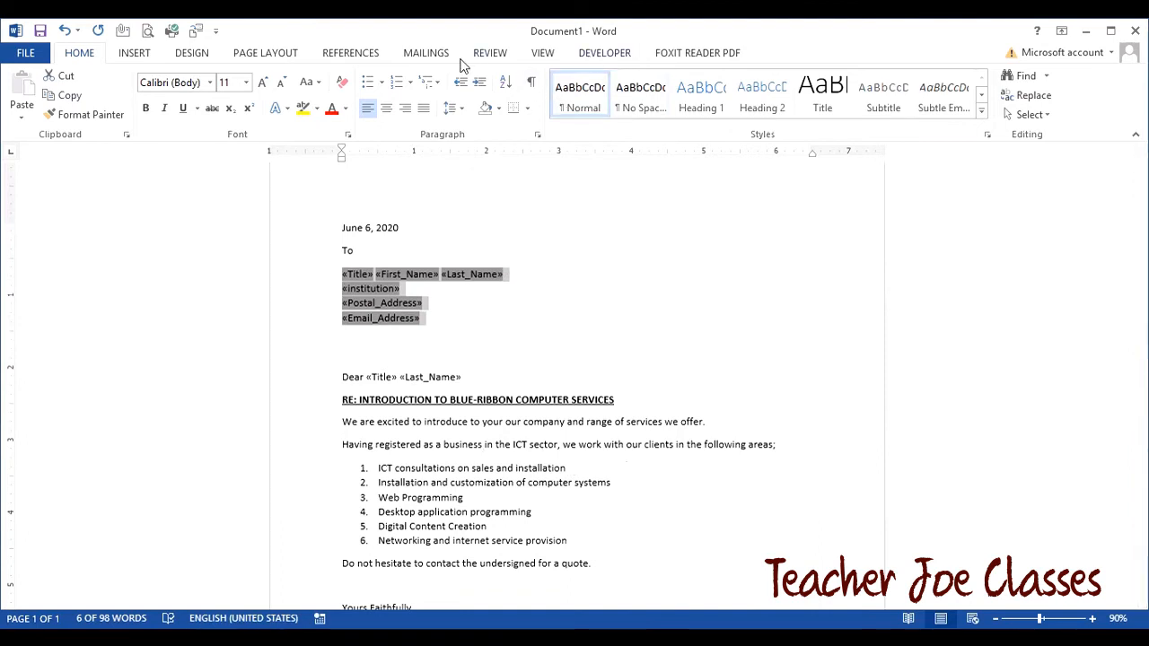
left_click(418, 55)
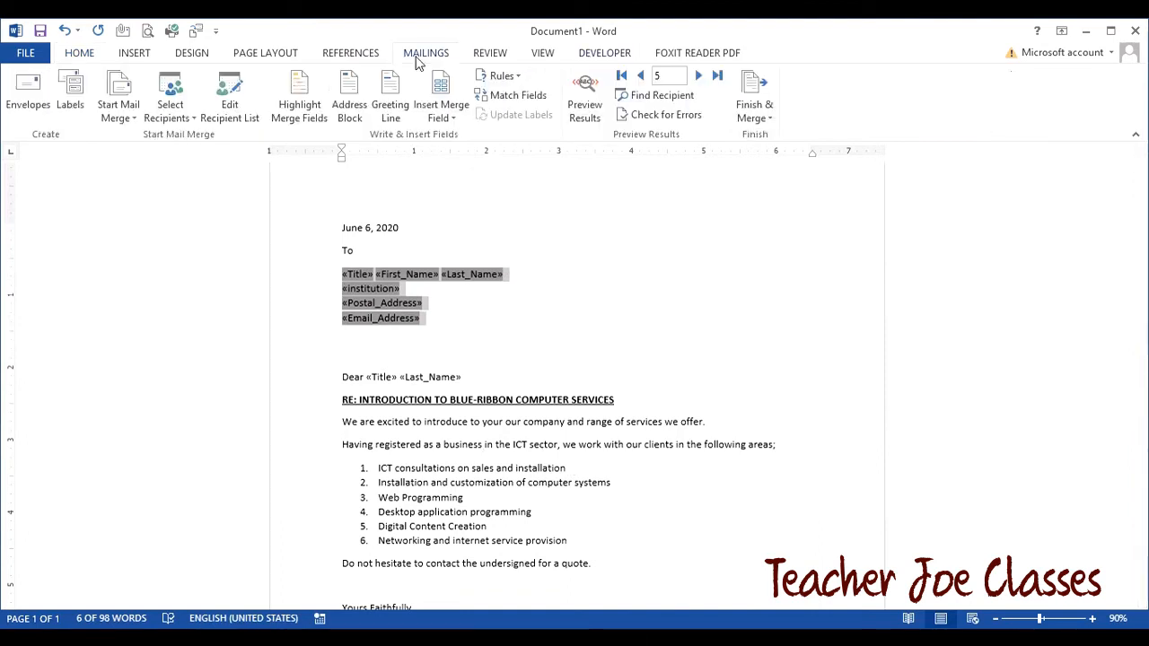
left_click(585, 98)
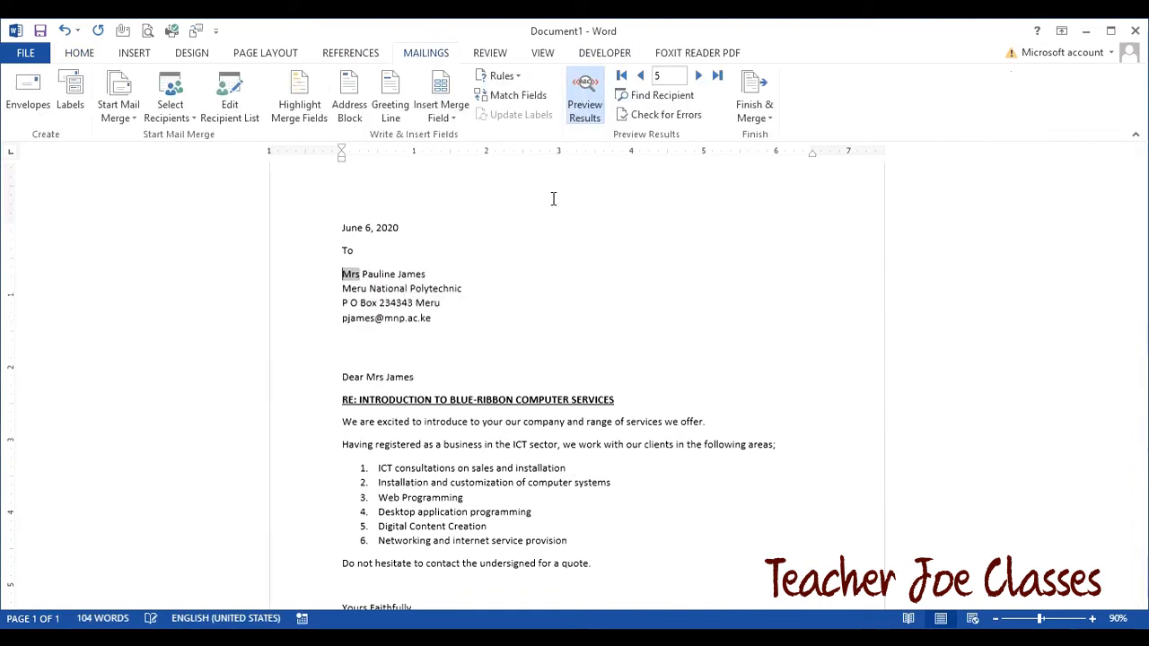
left_click(456, 316)
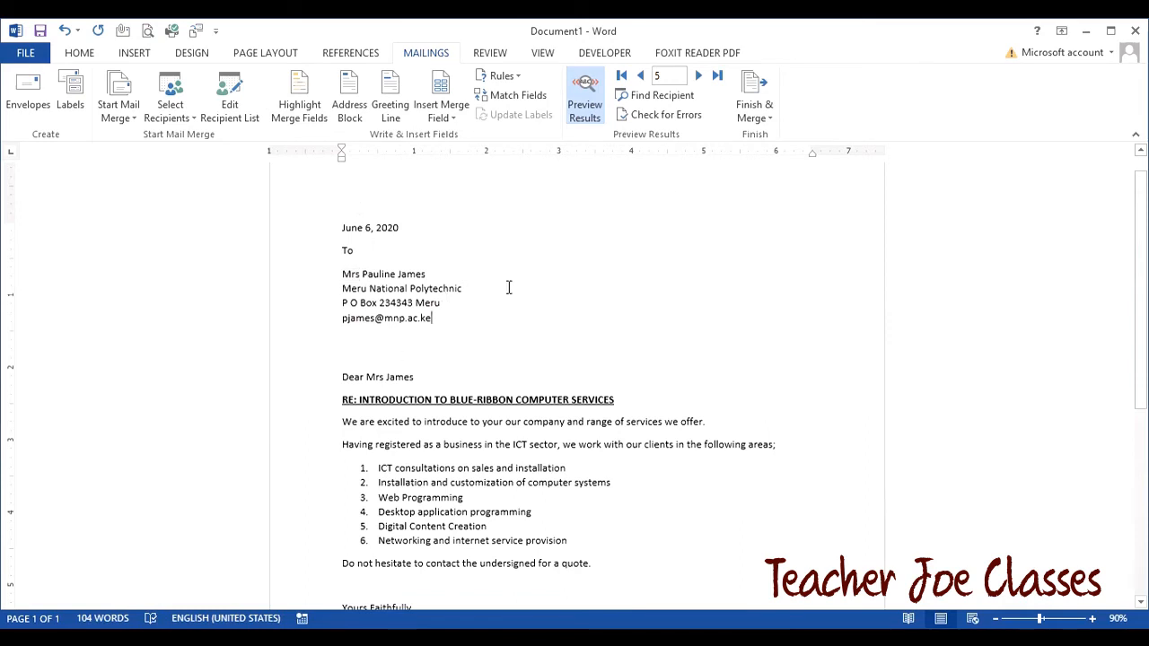
left_click(753, 107)
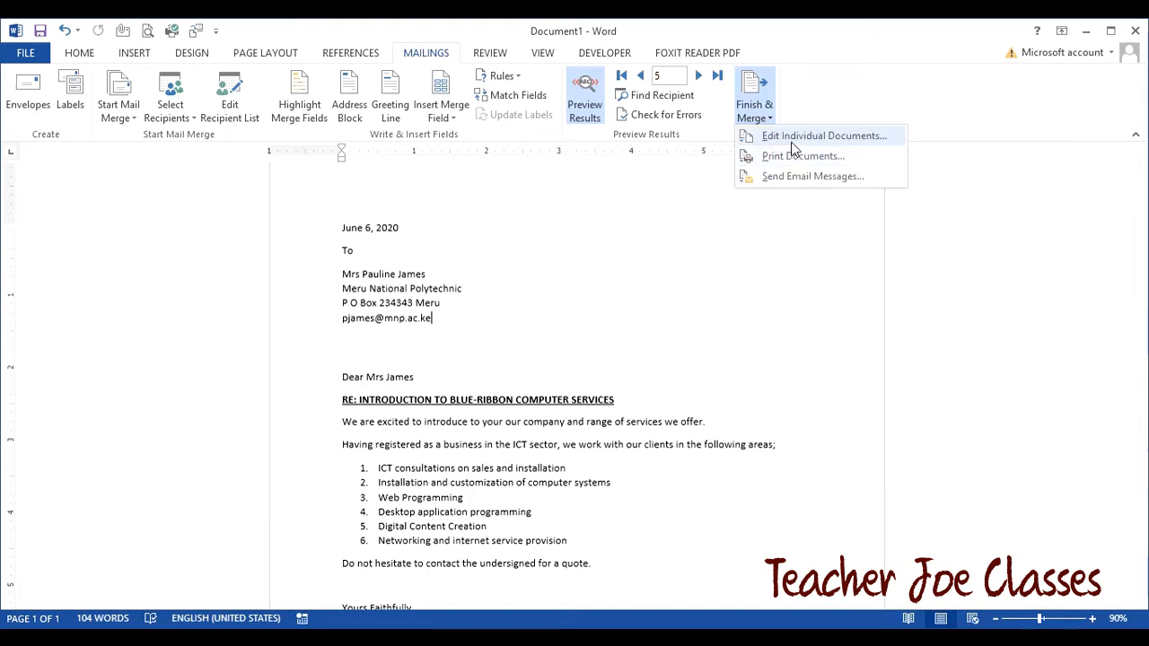
- Merge all records into a new document with Edit Individual Documents
left_click(794, 144)
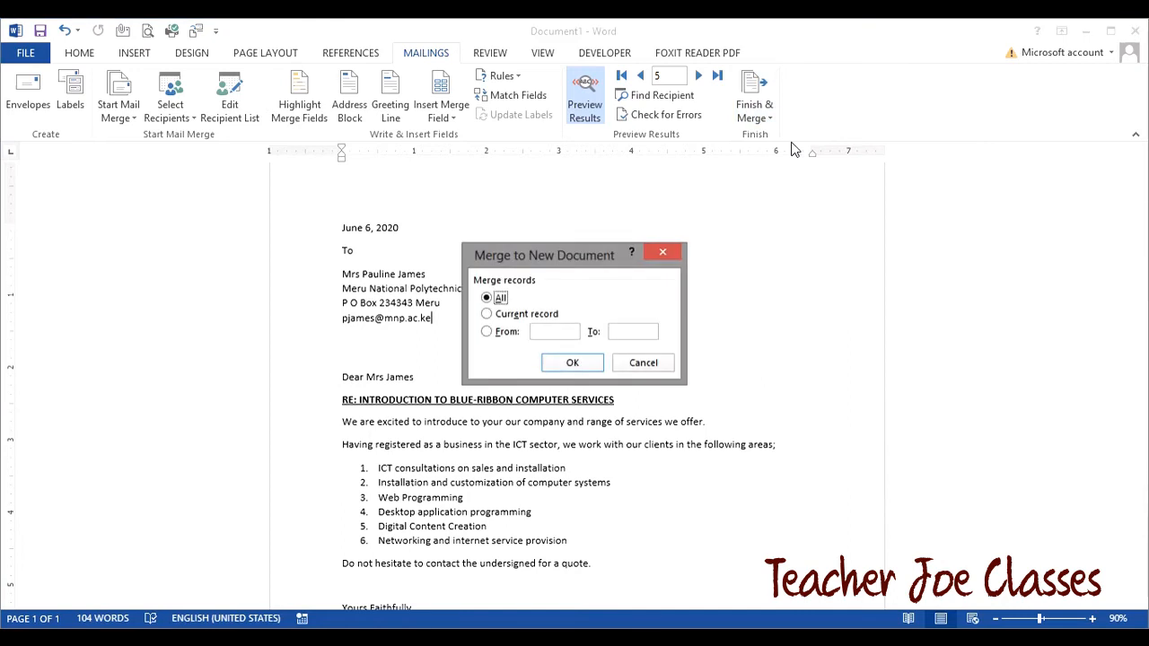
left_click_drag(542, 261, 553, 216)
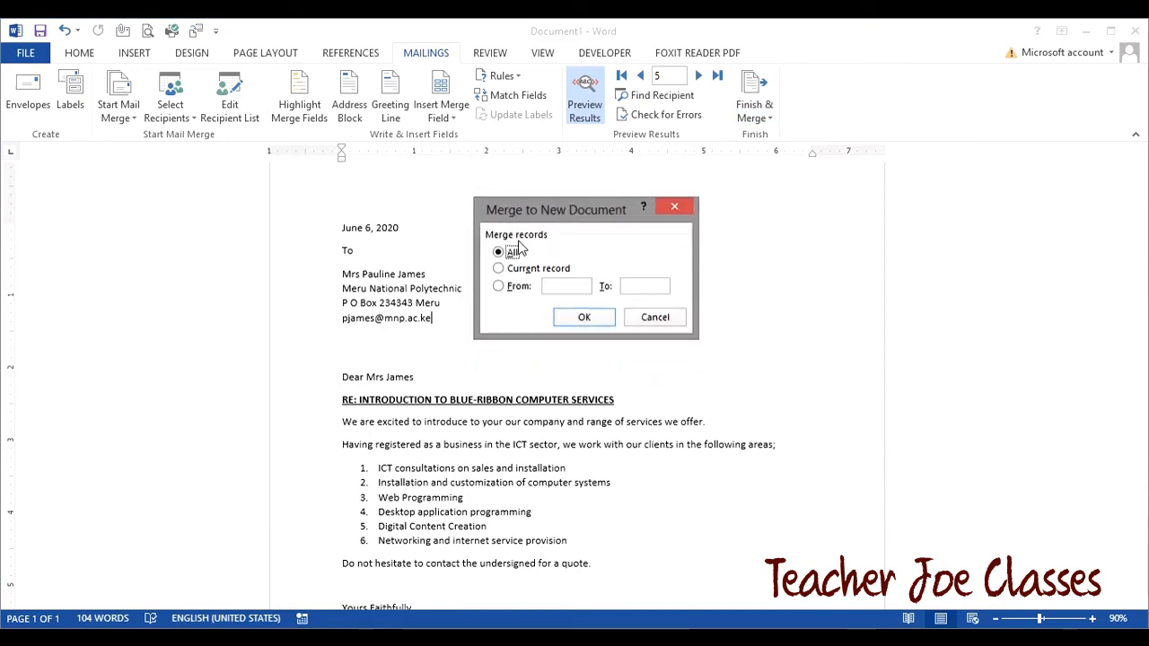
left_click(581, 318)
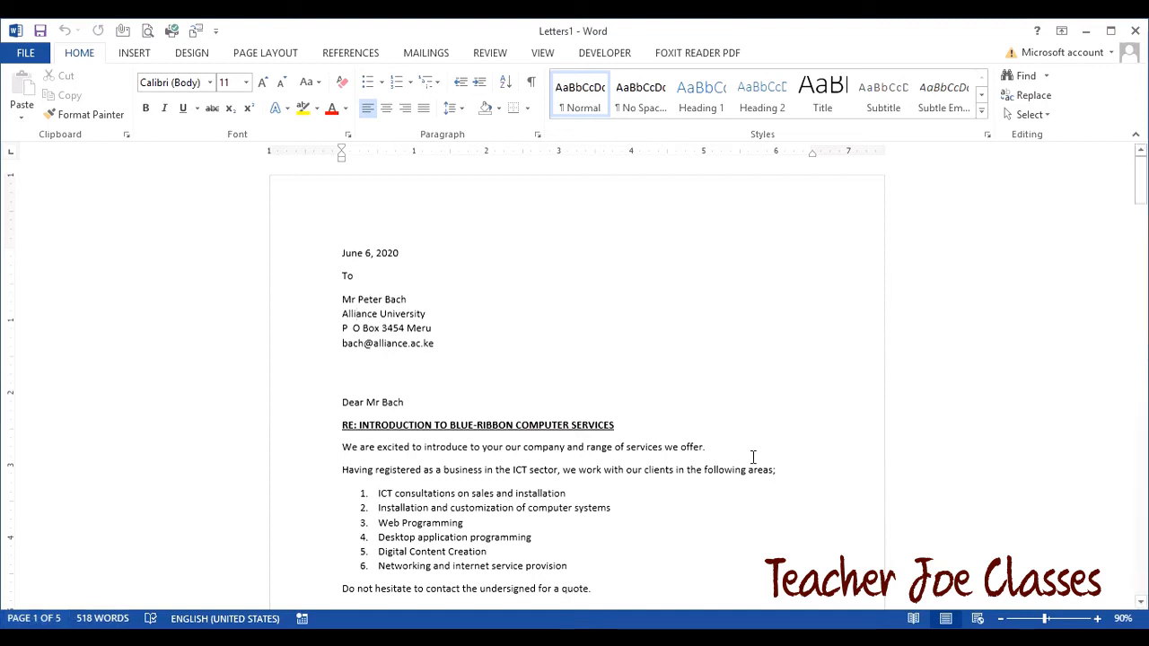
left_click_drag(1142, 183, 1142, 314)
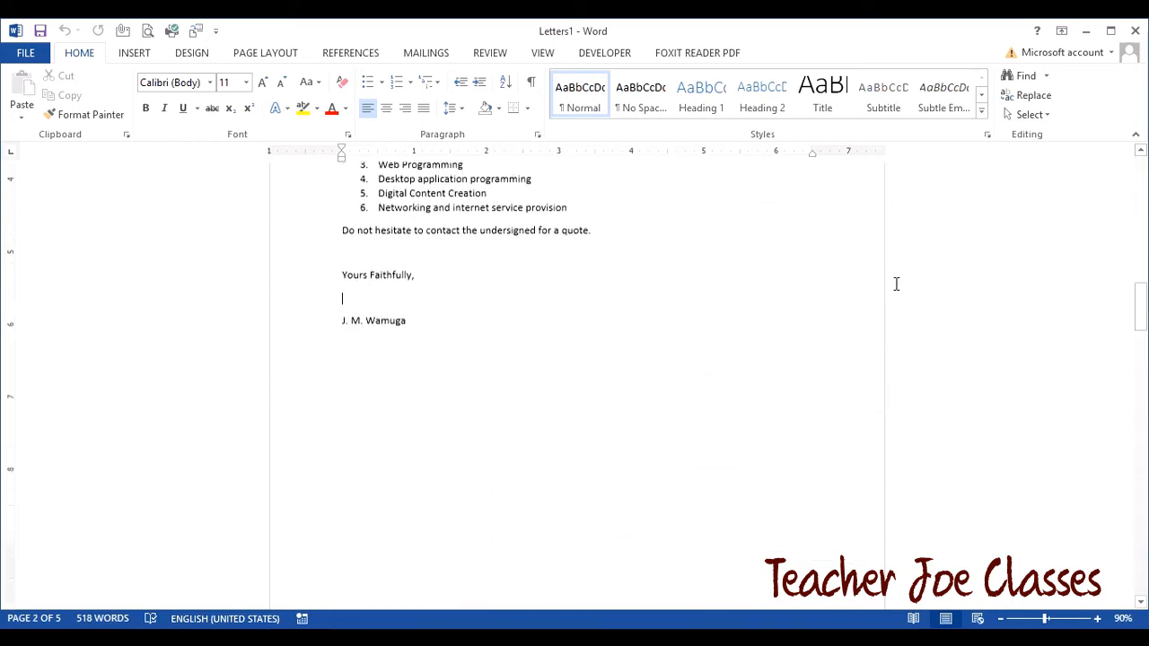
mouse_move(1142, 326)
left_mouse_down()
mouse_move(1142, 593)
mouse_move(1123, 157)
left_mouse_up()
left_click(406, 327)
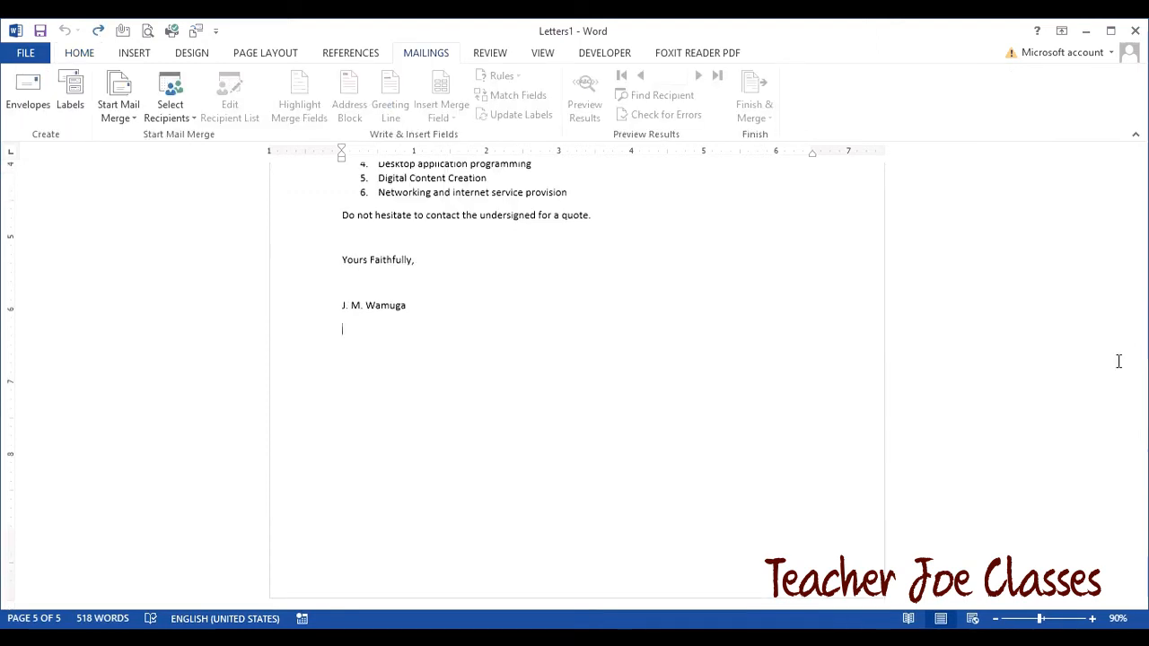
left_click_drag(1142, 579, 1137, 160)
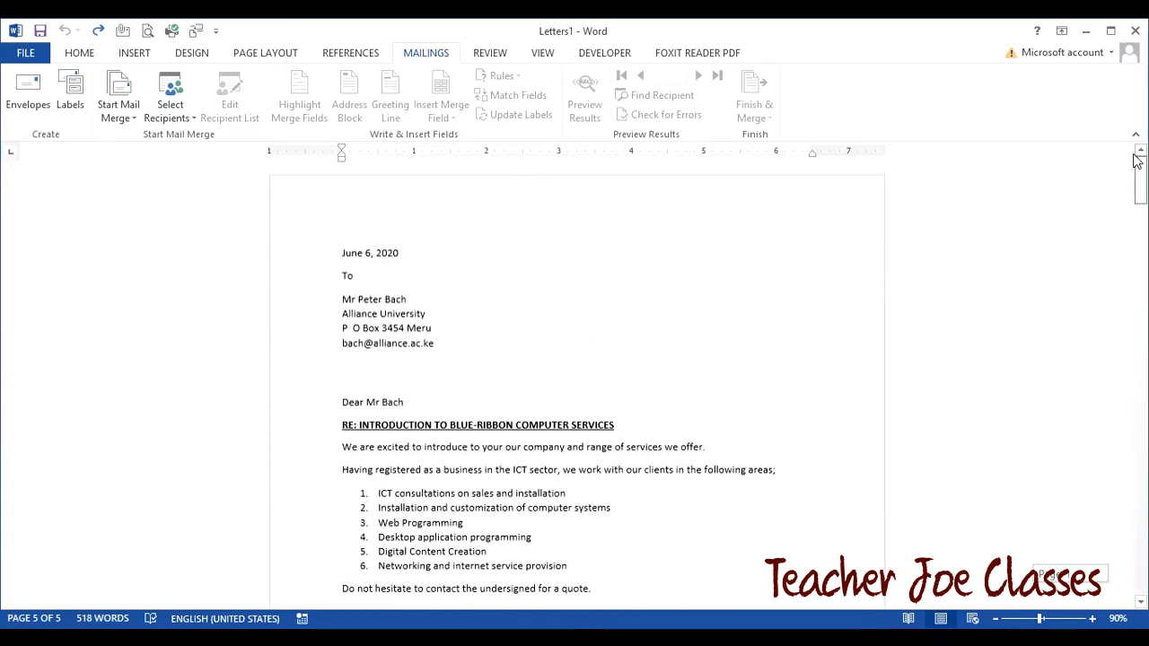
left_click_drag(1138, 203, 1140, 415)
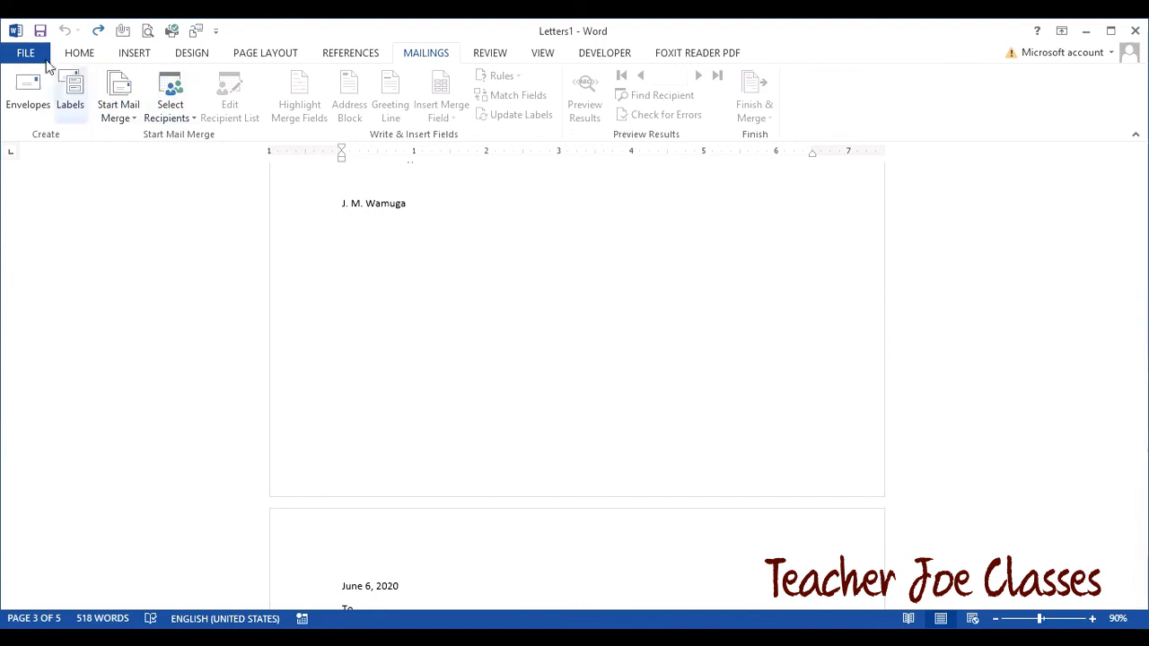
- Create a new blank document and show the Start Mail Merge document types
left_click(27, 53)
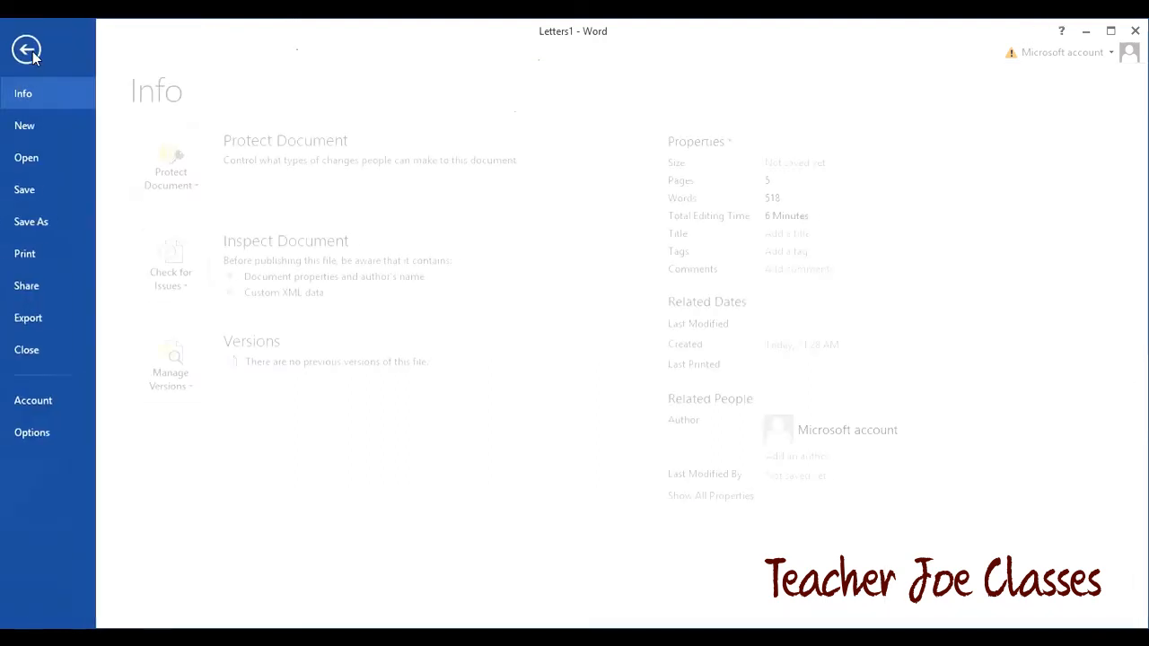
left_click(50, 126)
left_click(251, 318)
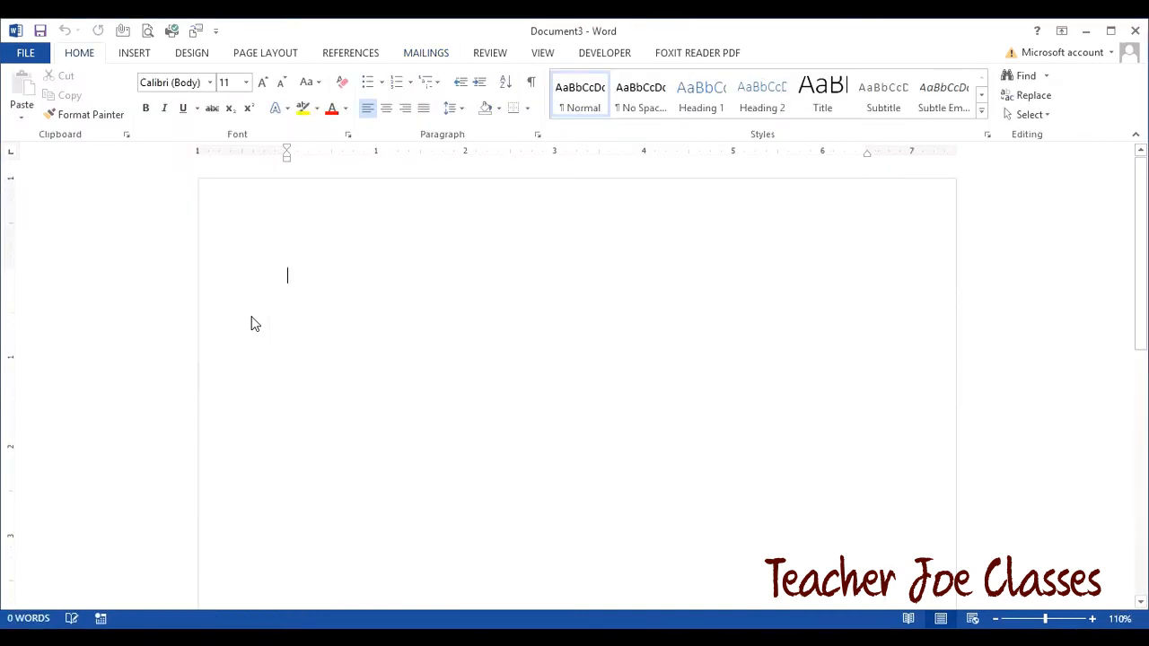
left_click(429, 56)
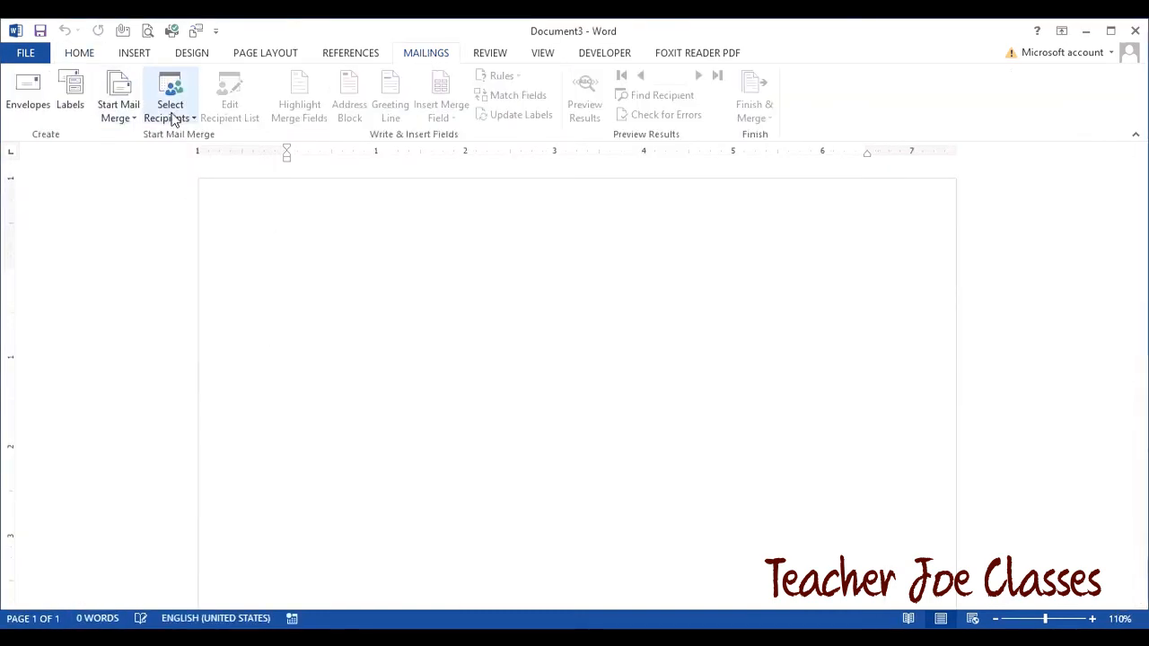
left_click(133, 121)
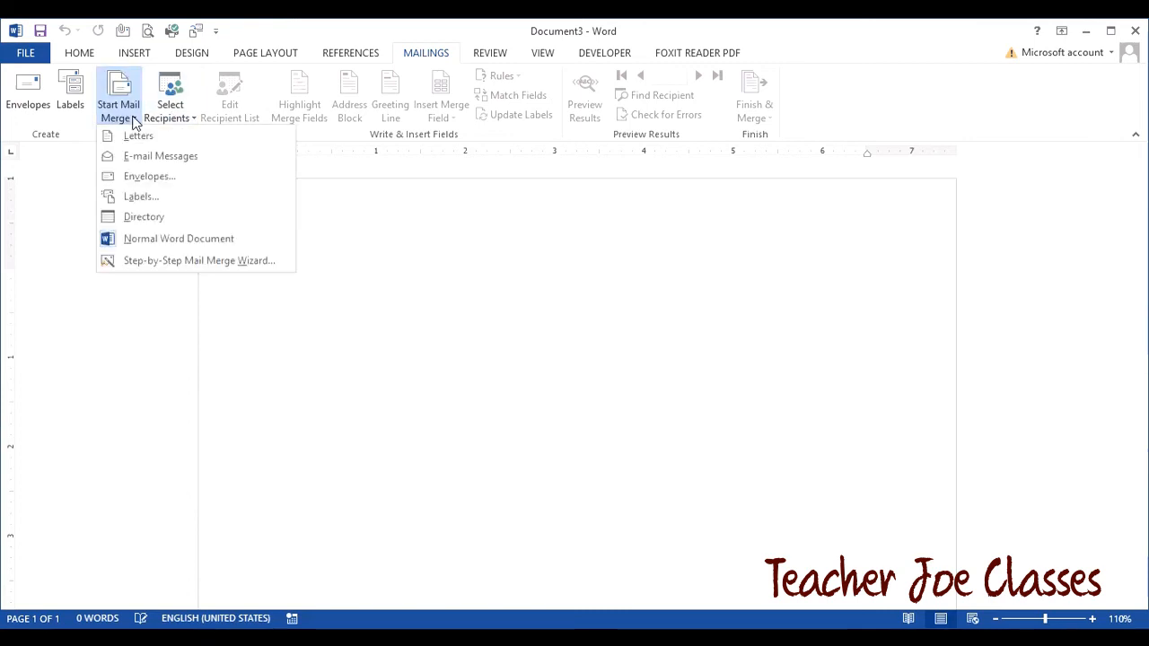
- Start an envelope merge with envelope size DL (110 x 220 mm)
left_click(149, 177)
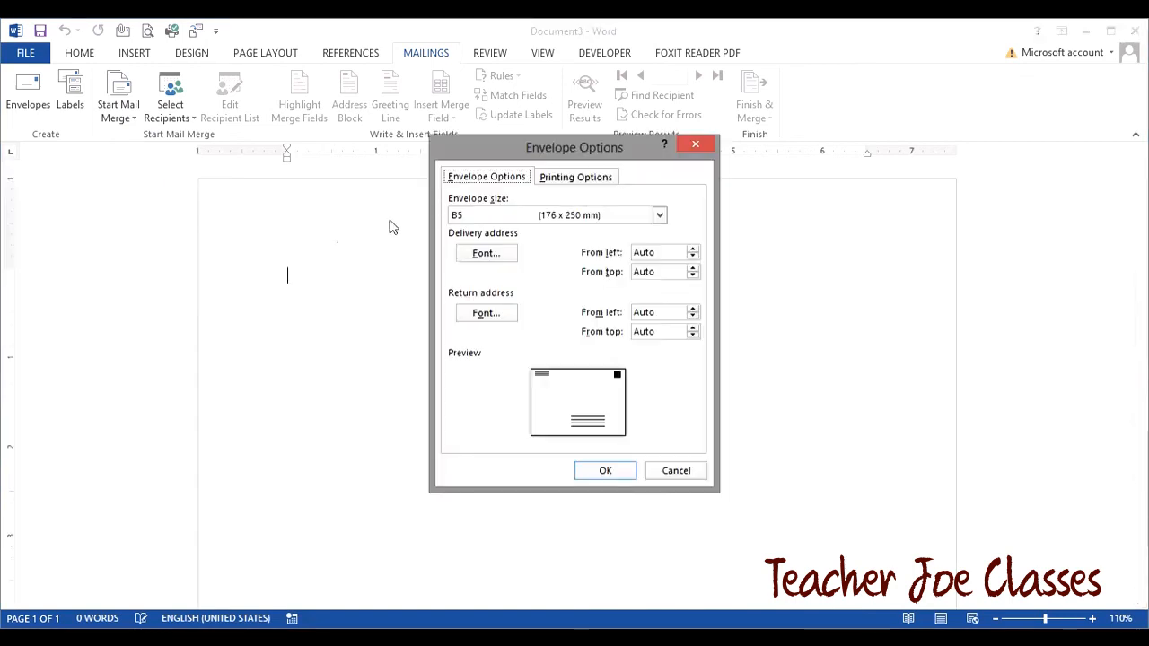
left_click(539, 221)
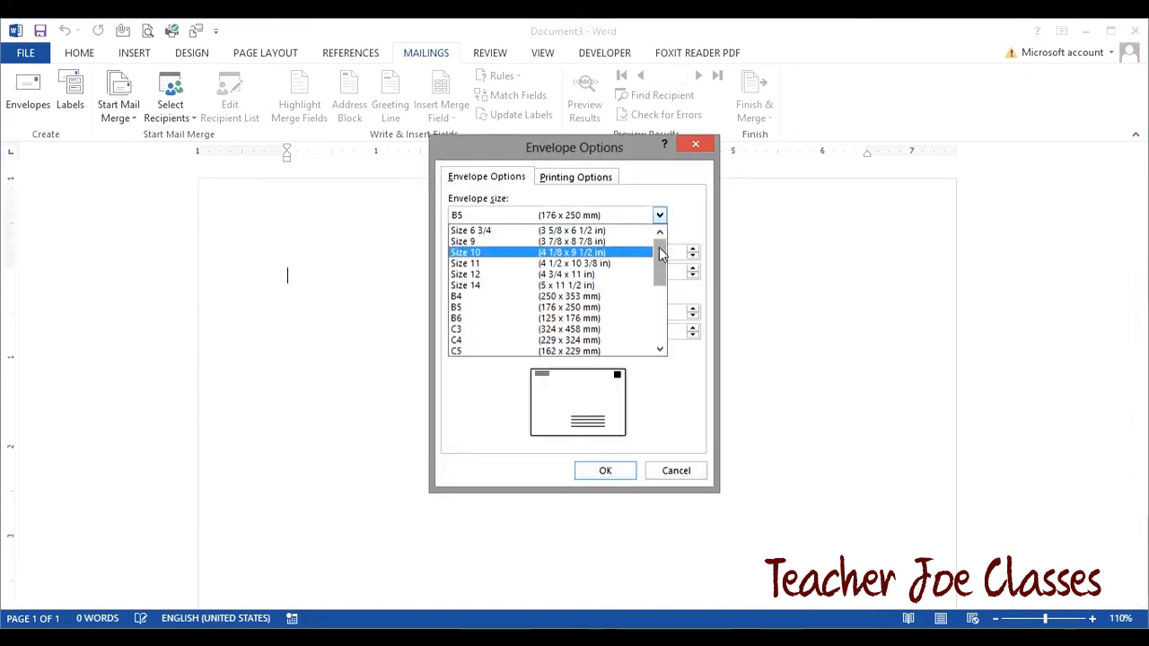
left_click_drag(661, 266, 659, 290)
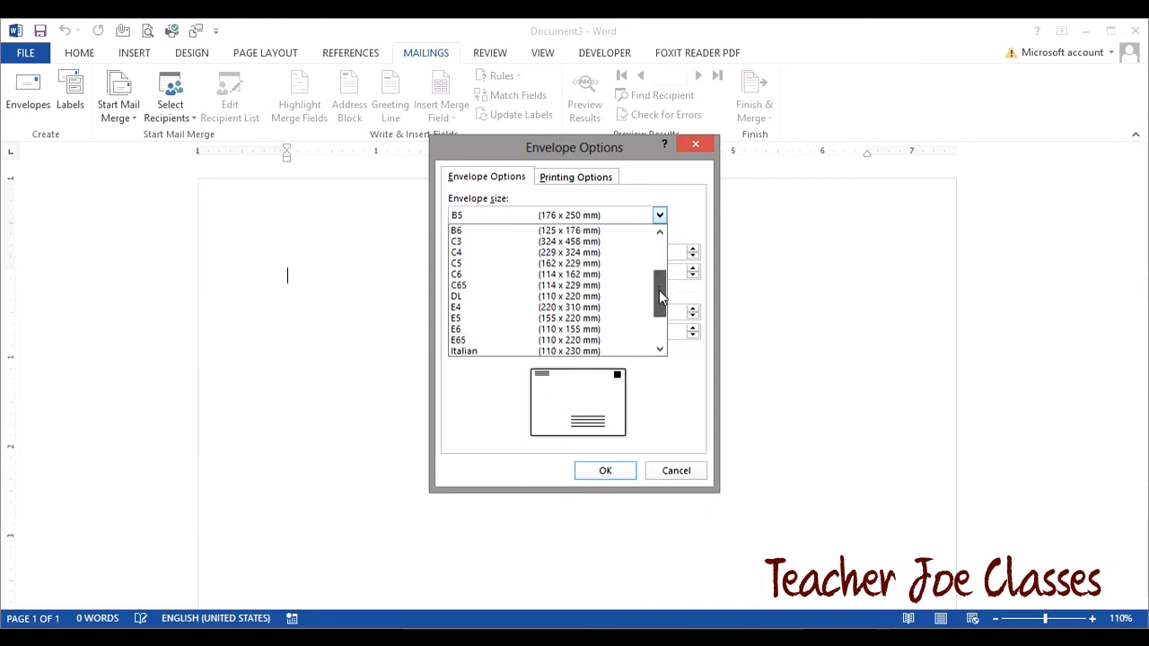
left_click(605, 296)
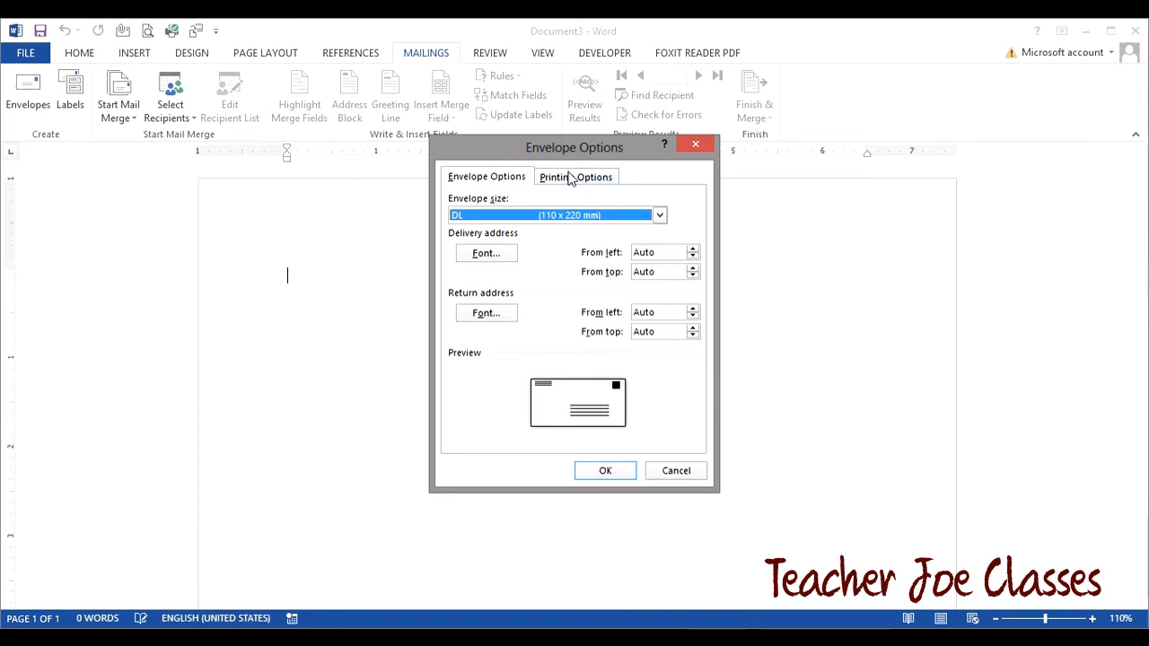
left_click(603, 473)
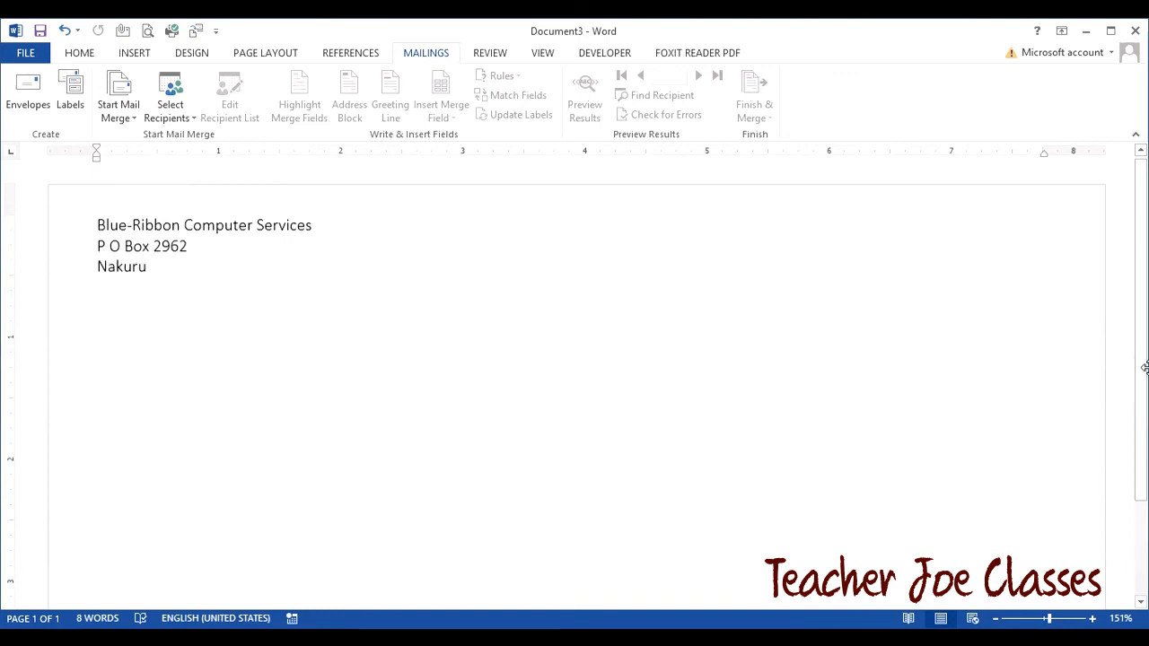
- Zoom out, reveal the empty delivery-address frame, place the cursor in it, and open Select Recipients
left_click(996, 617)
left_click(996, 617)
left_click(996, 616)
left_click(996, 617)
left_click(996, 617)
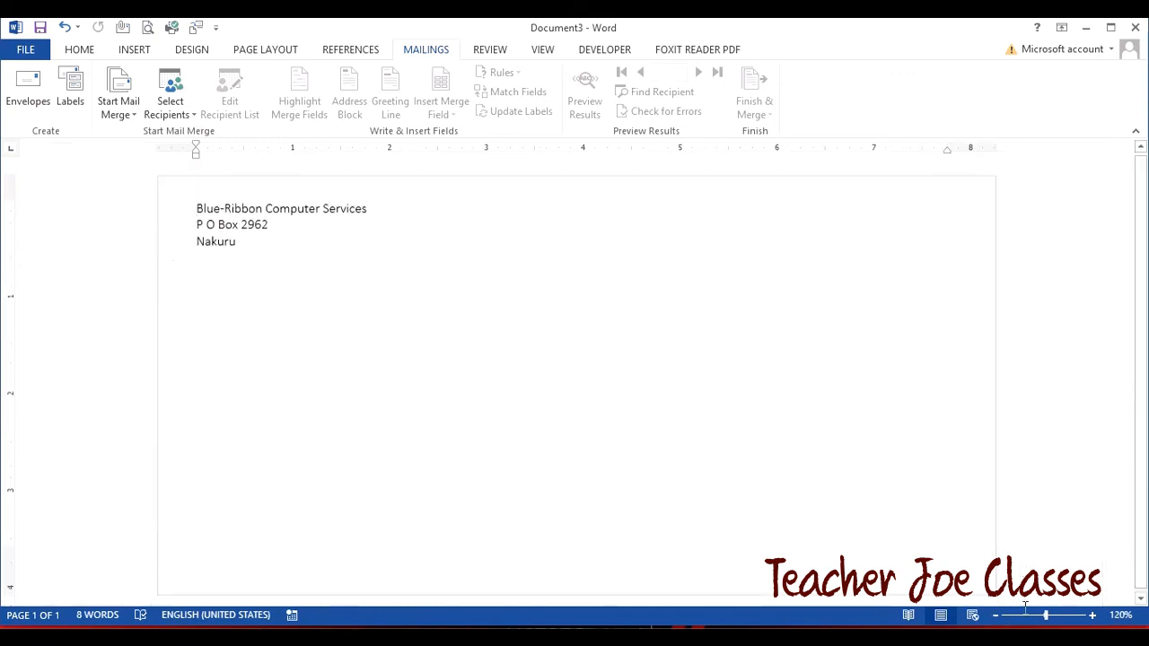
left_click(995, 616)
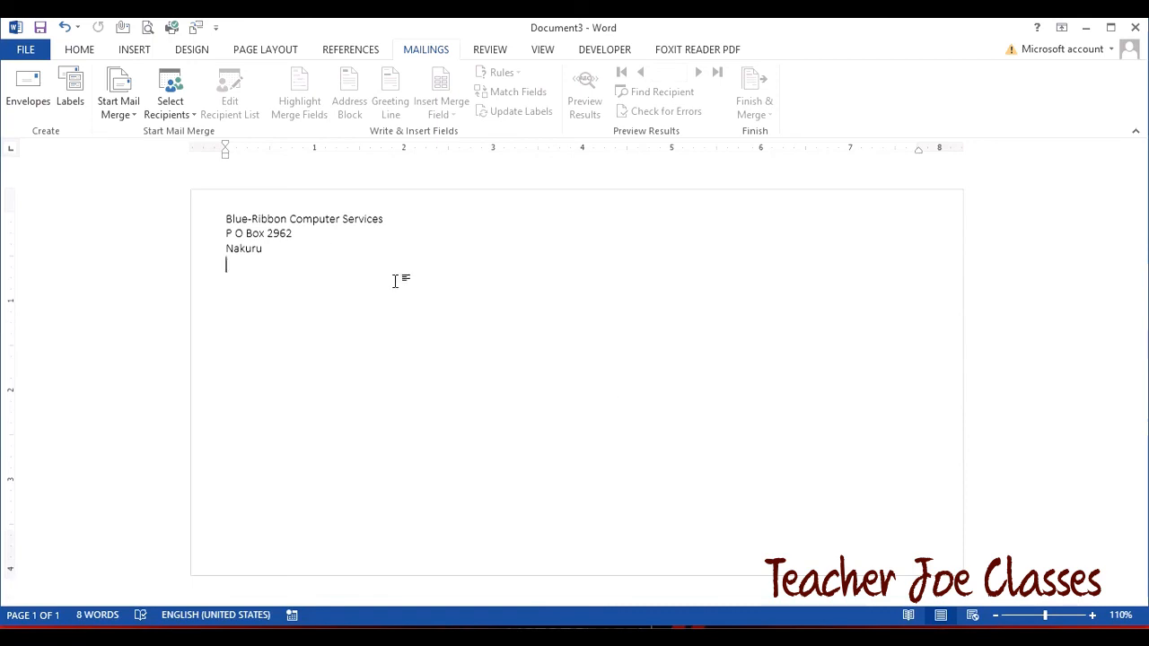
left_click_drag(225, 221, 277, 241)
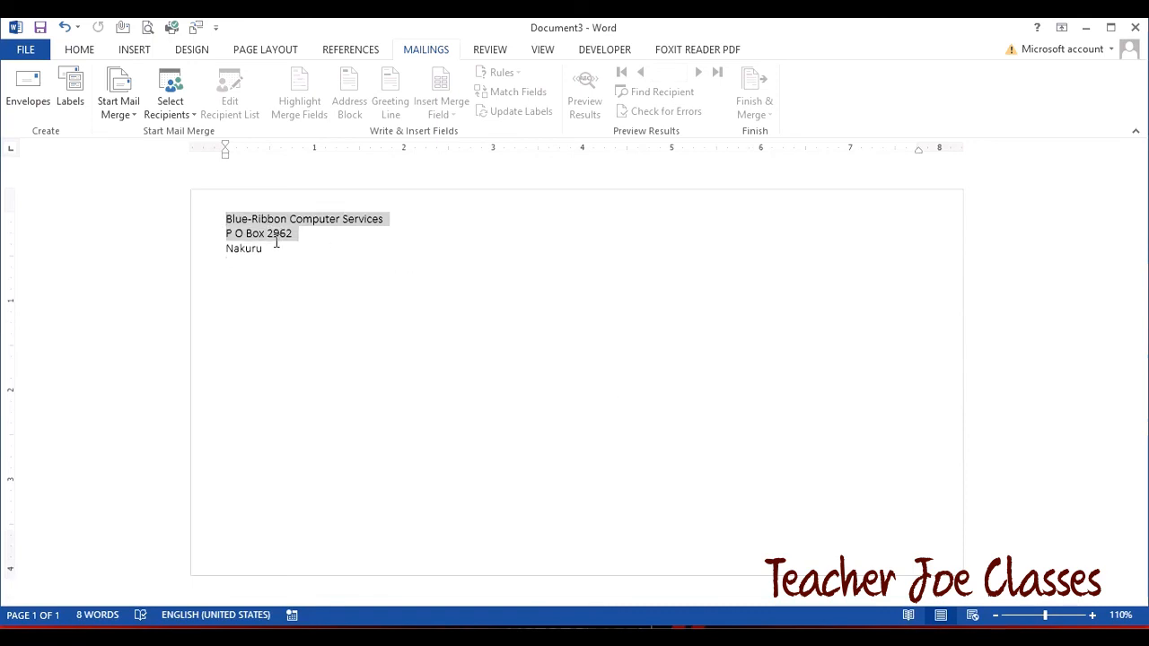
left_click(281, 260)
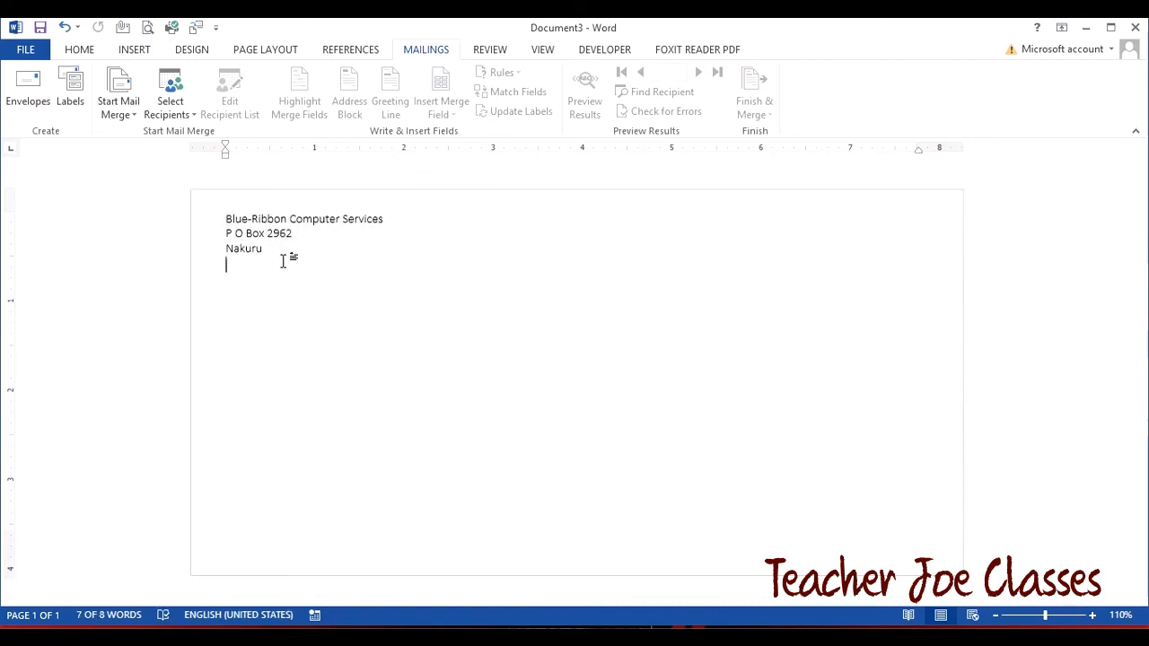
double_click(620, 414)
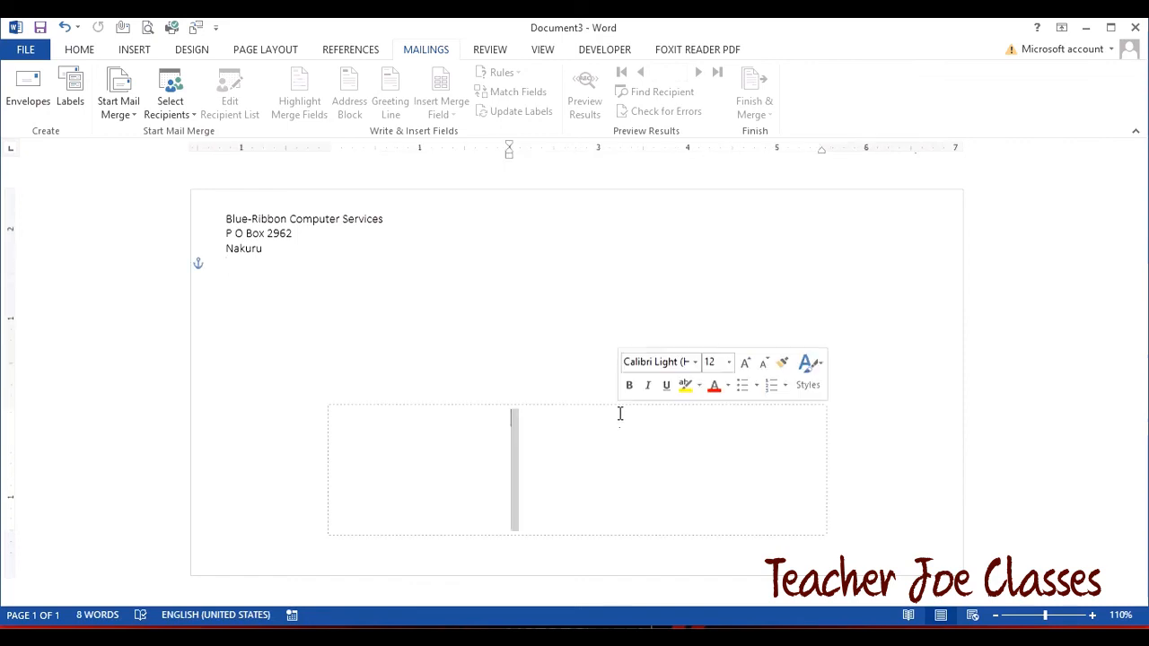
left_click(532, 424)
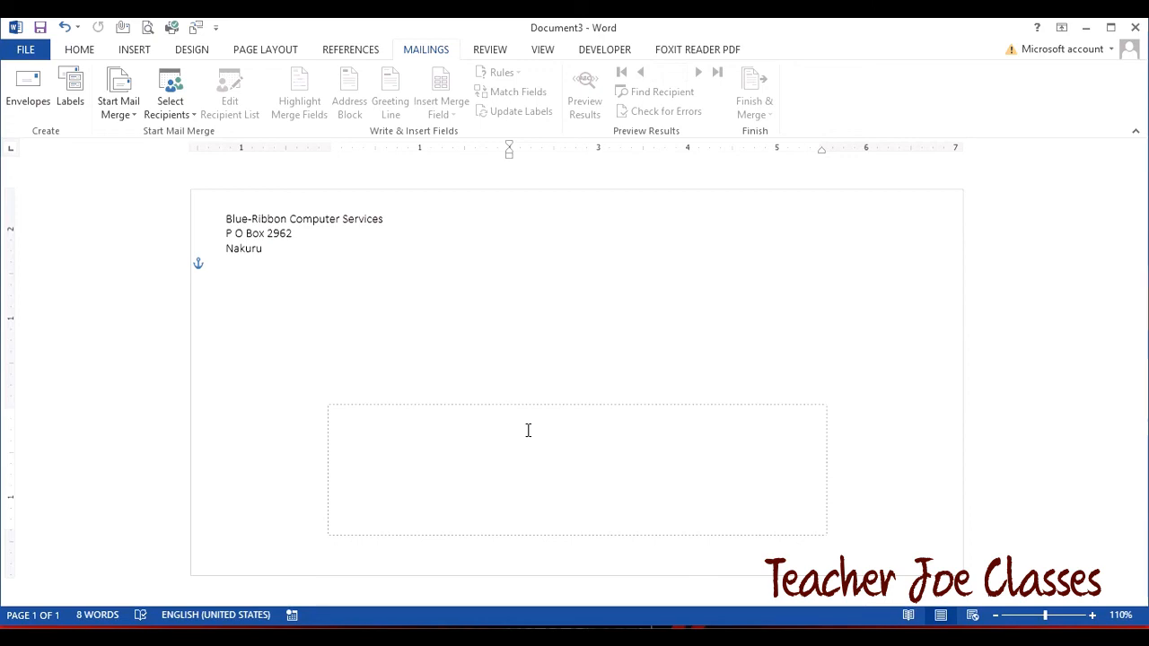
left_click(188, 116)
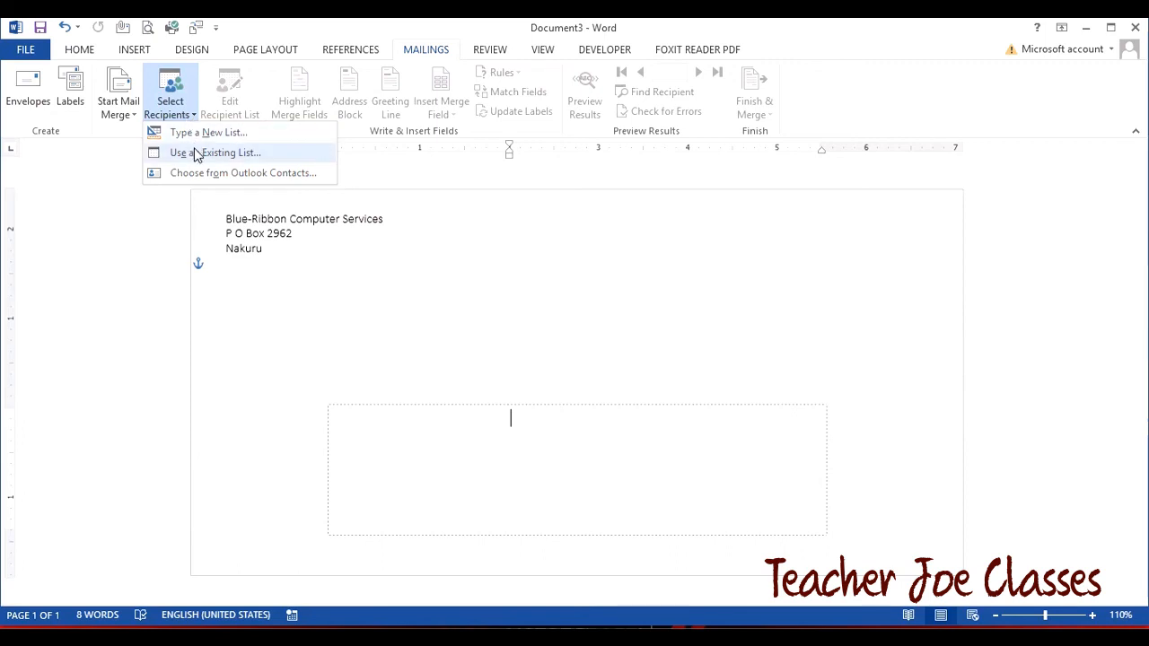
- Attach the 'new contacts' list and insert the Title, First_Name and Last_Name fields
left_click(195, 155)
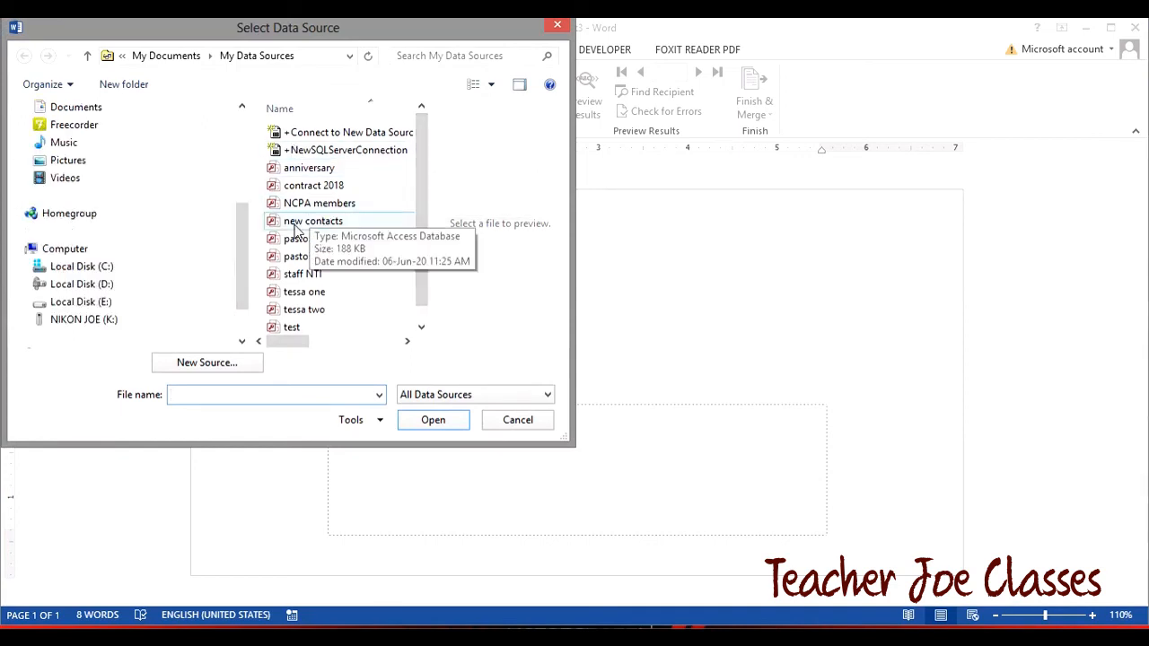
left_click(296, 229)
left_click(427, 421)
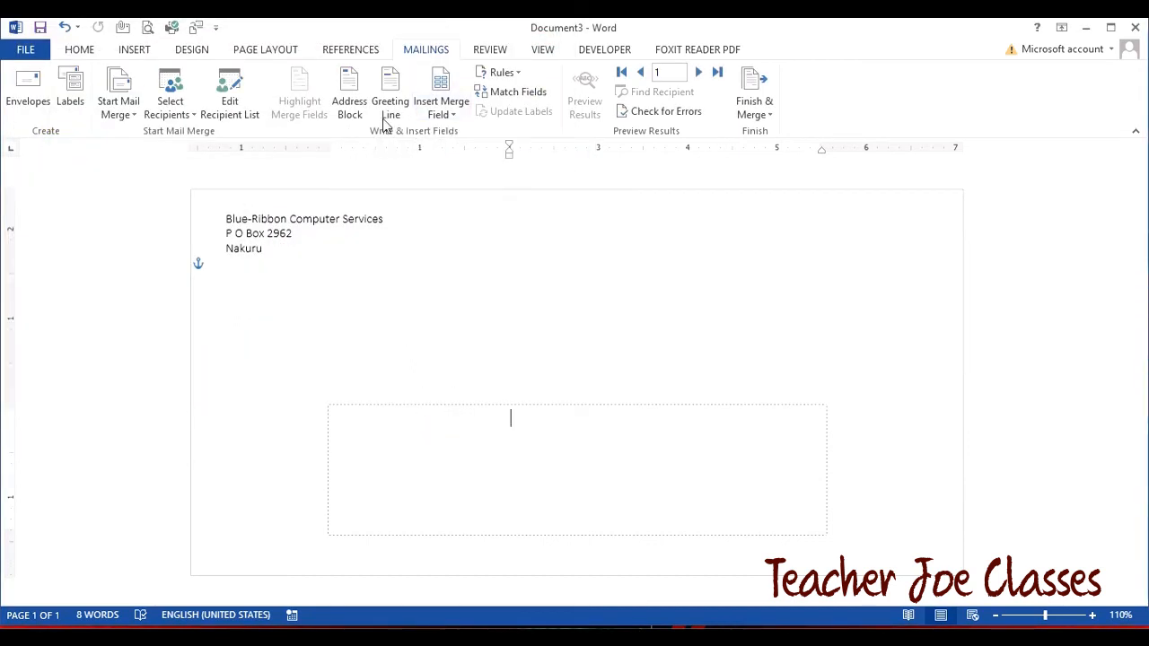
left_click(454, 115)
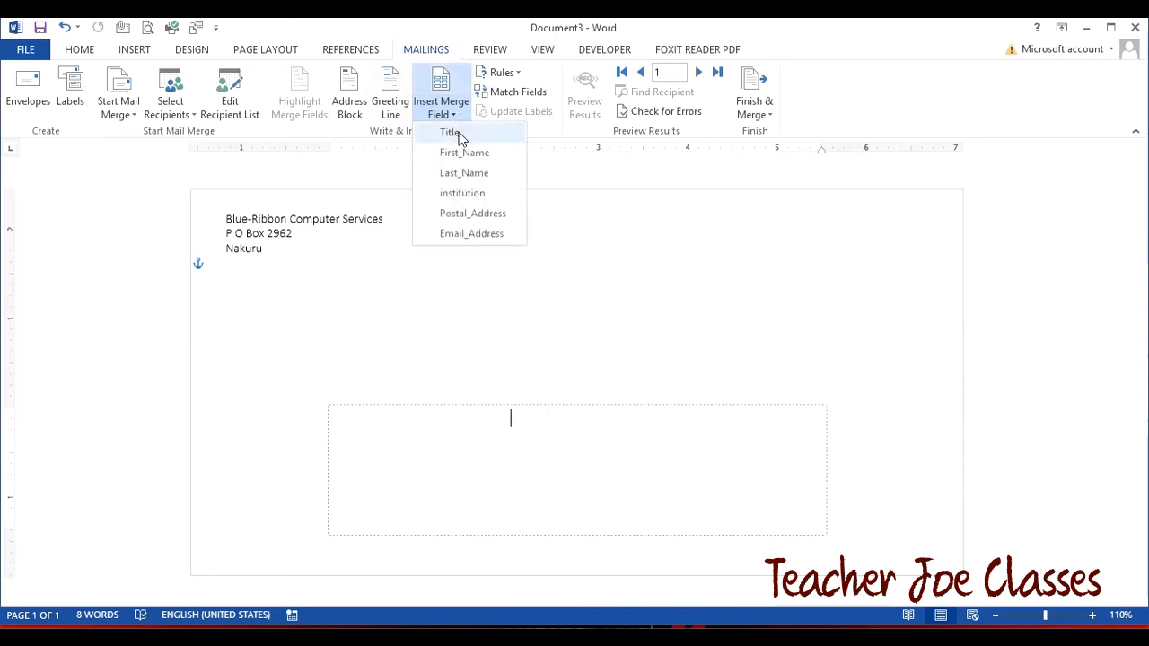
left_click(451, 133)
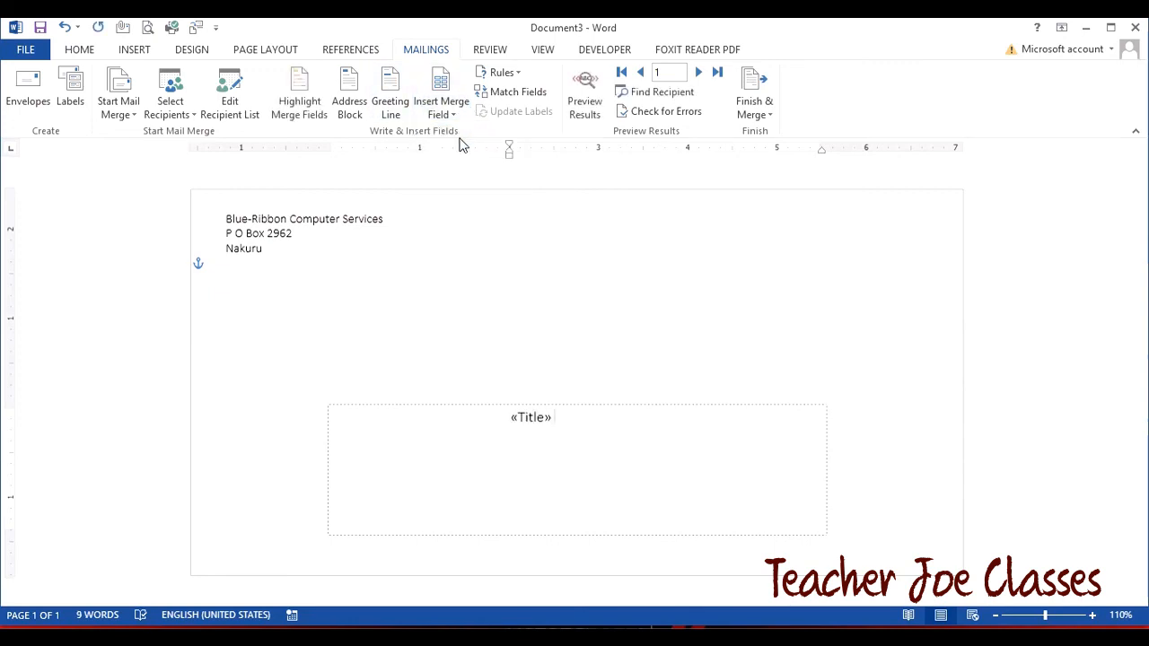
left_click(454, 115)
left_click(467, 155)
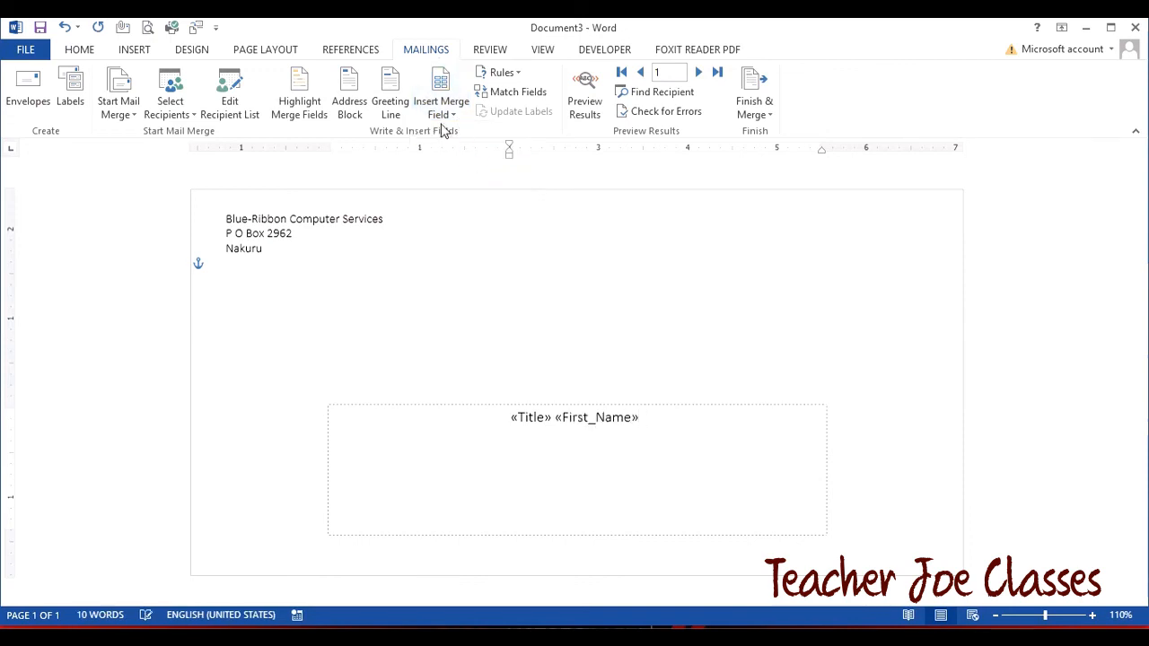
left_click(444, 115)
left_click(479, 172)
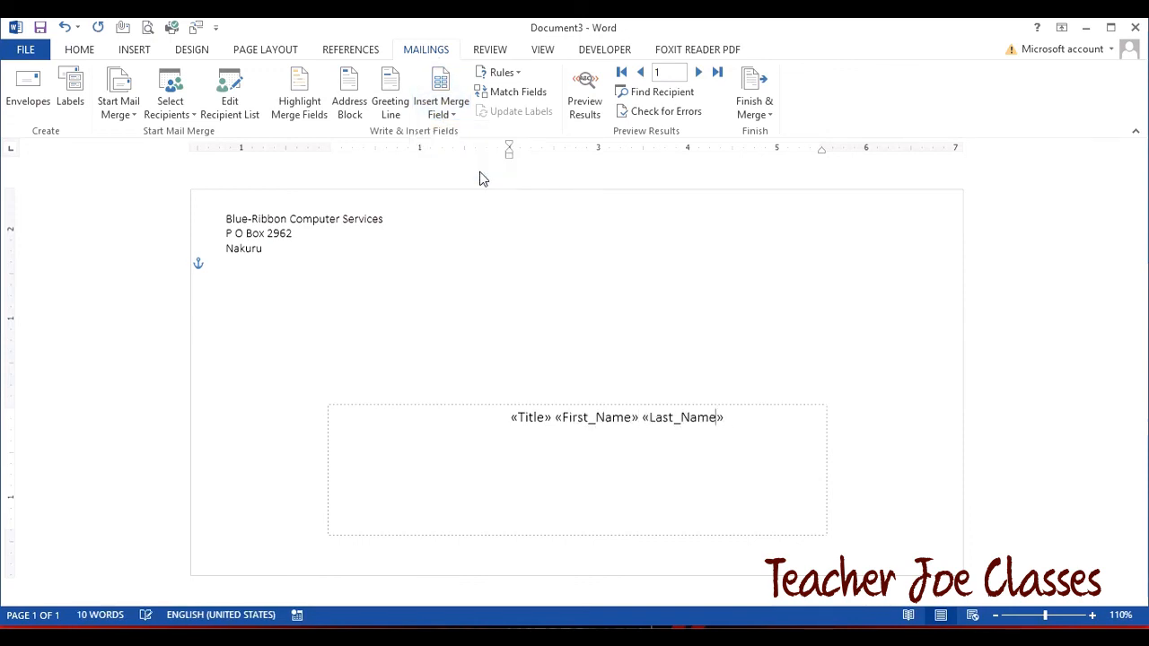
- Add institution, Postal_Address and Email_Address fields on separate lines below the name
key("Return")
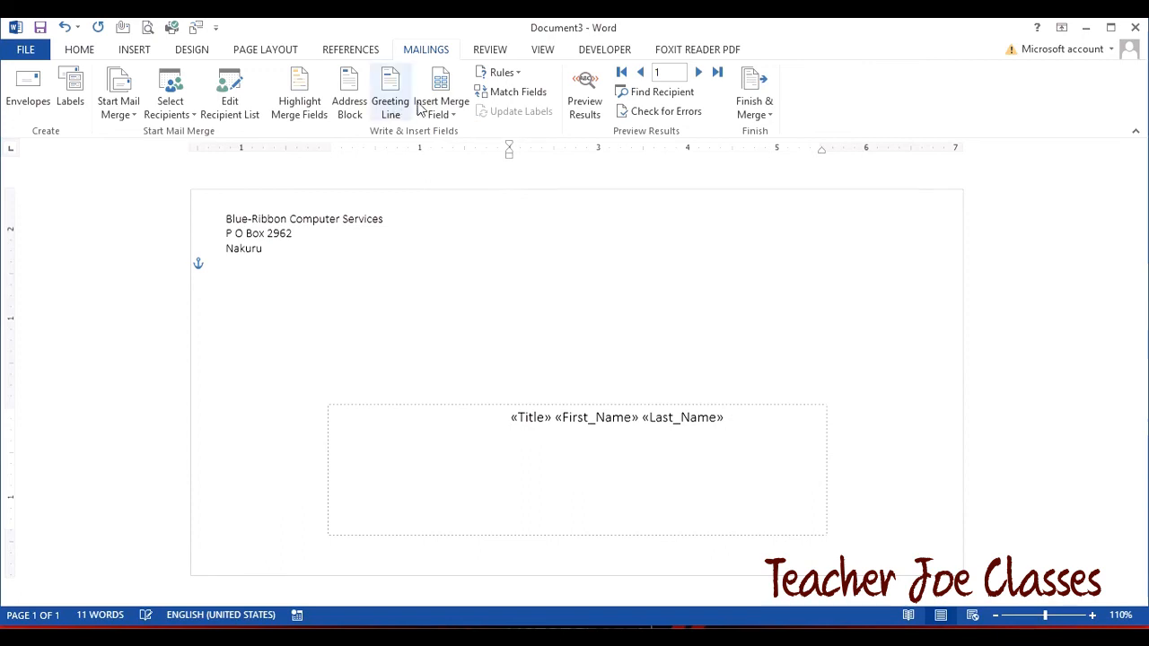
left_click(441, 115)
left_click(455, 193)
key("Return")
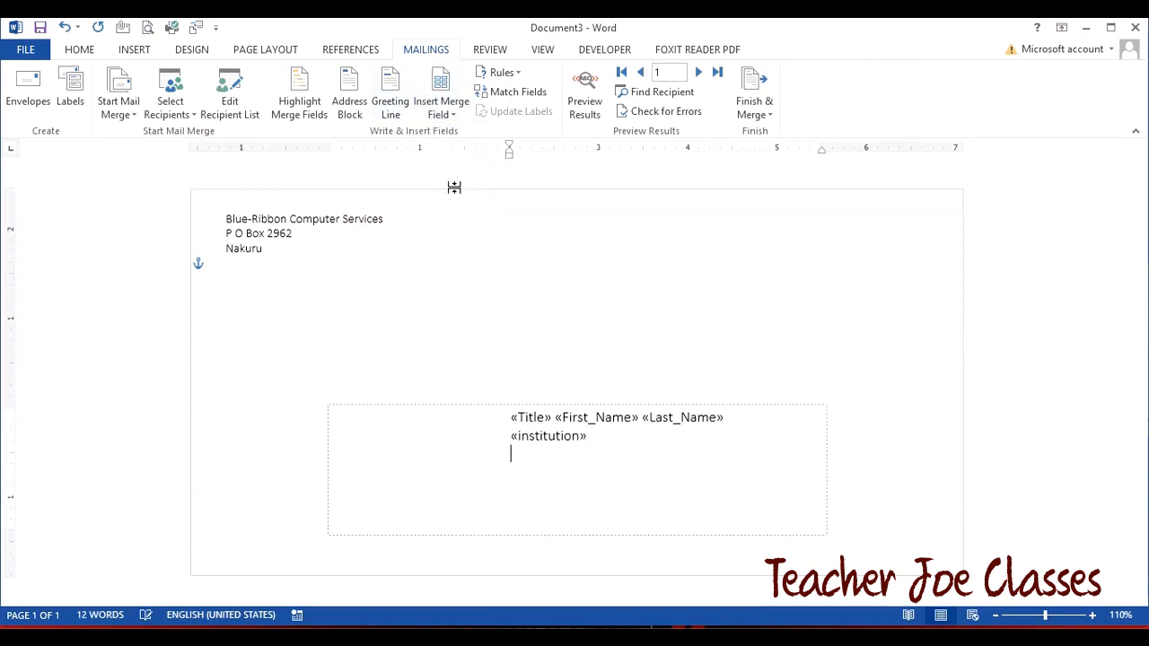
left_click(441, 114)
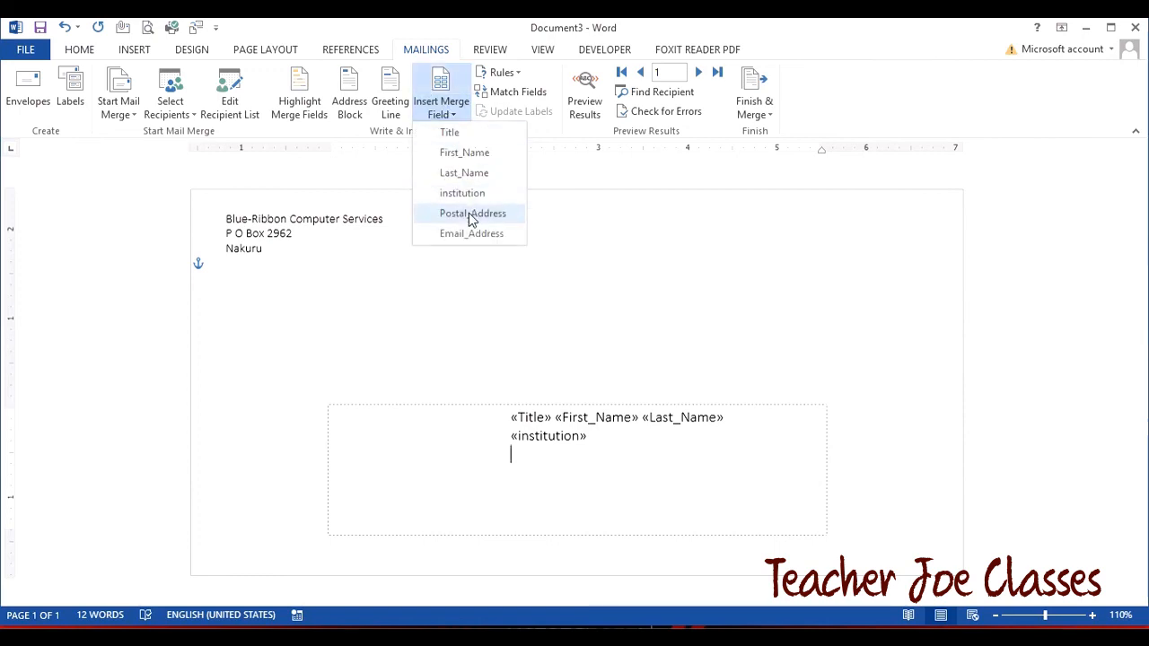
left_click(469, 212)
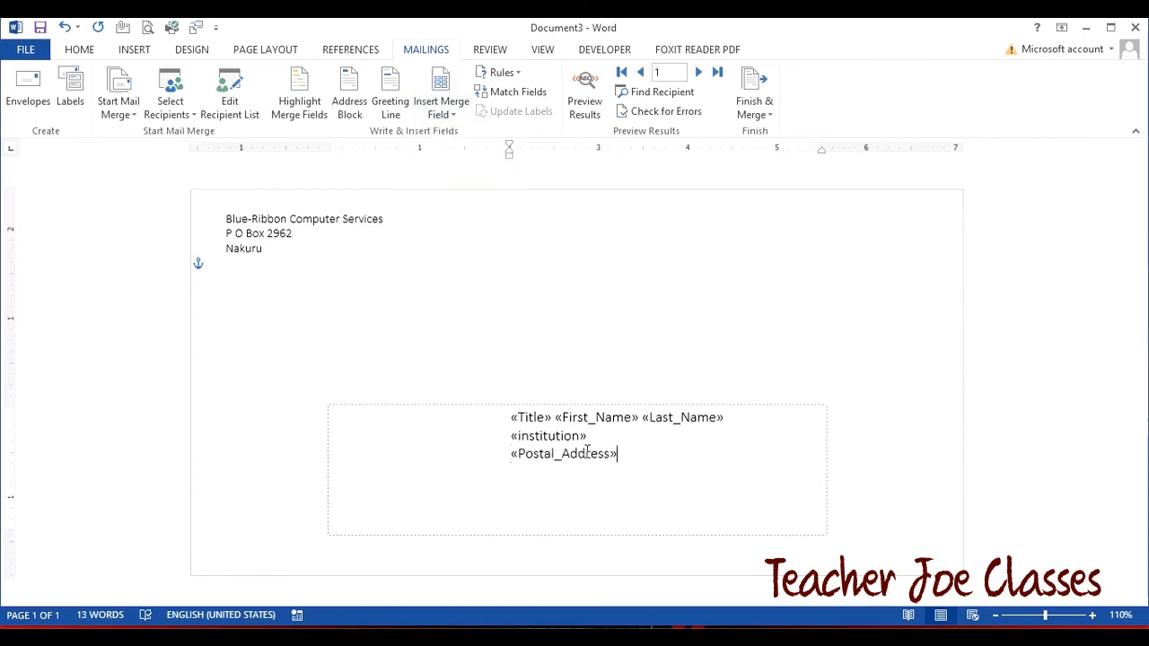
key("Return")
left_click(441, 114)
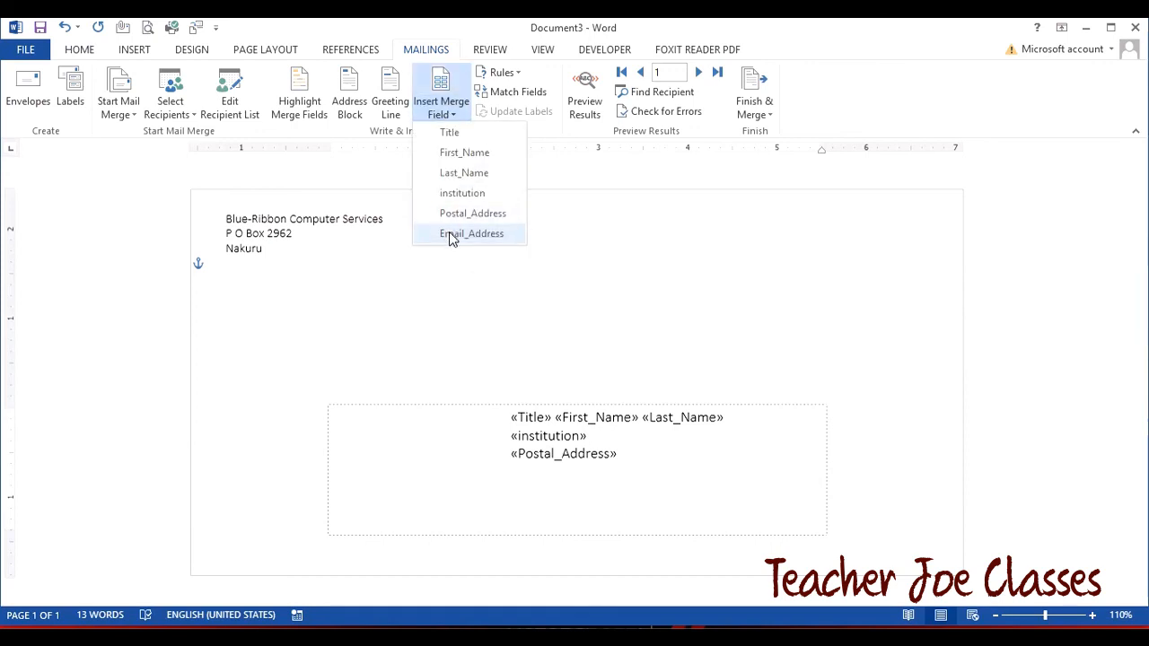
left_click(451, 235)
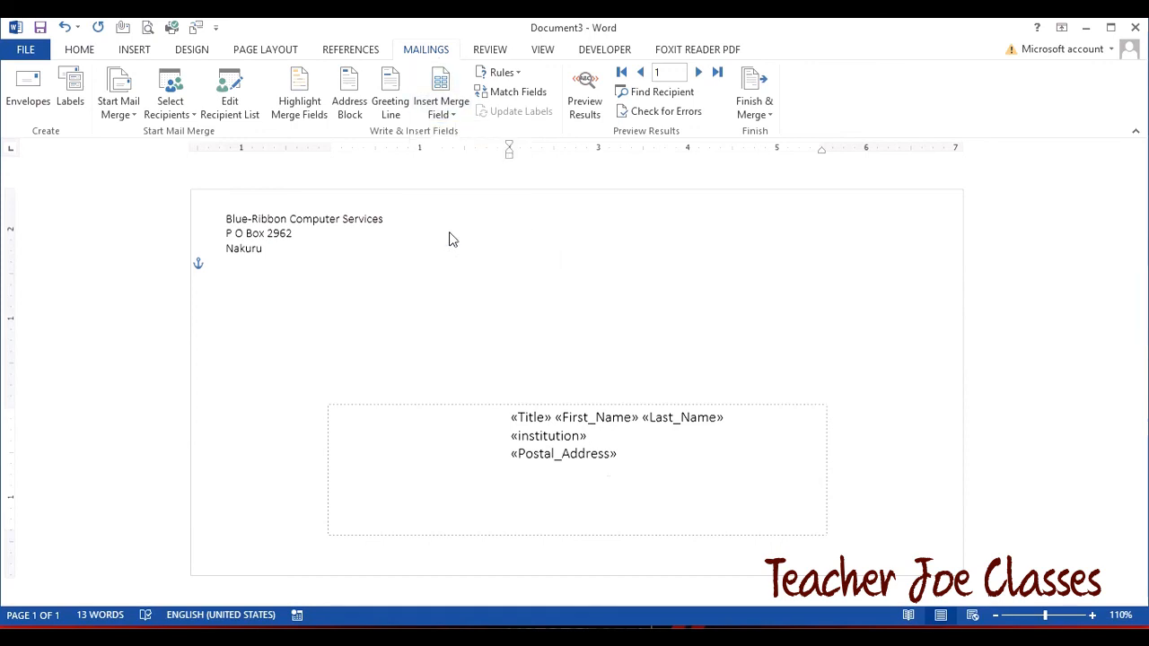
- Preview real recipient data on the envelope and step through to the fifth record
left_click(589, 97)
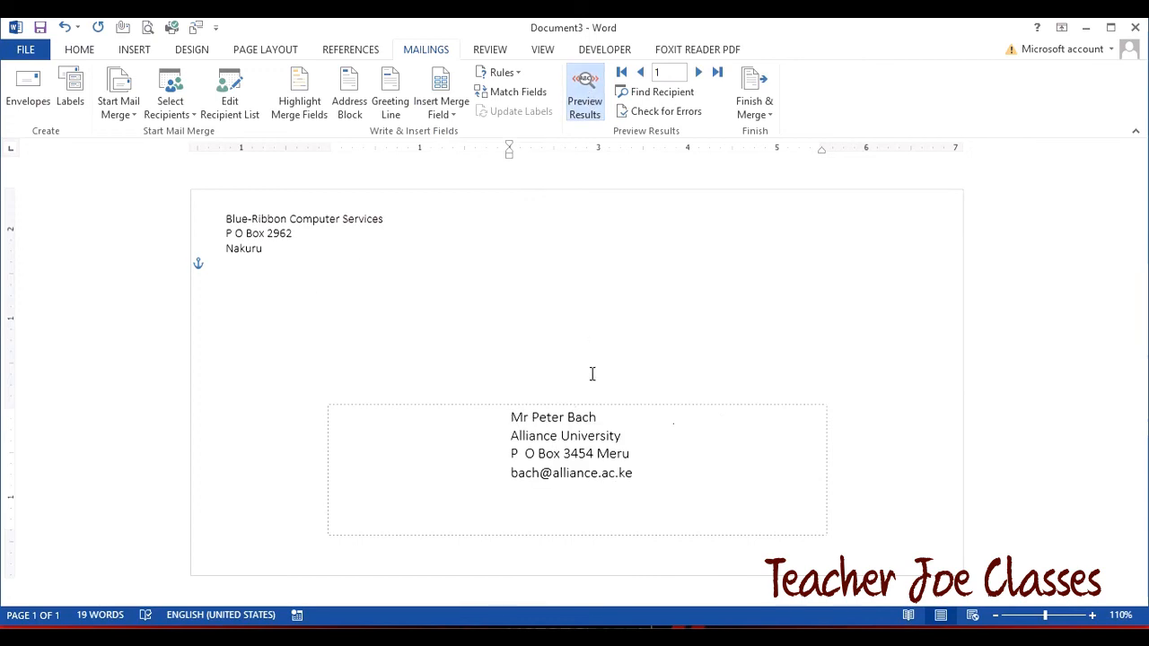
left_click(699, 74)
left_click(699, 73)
left_click(698, 74)
left_click(698, 74)
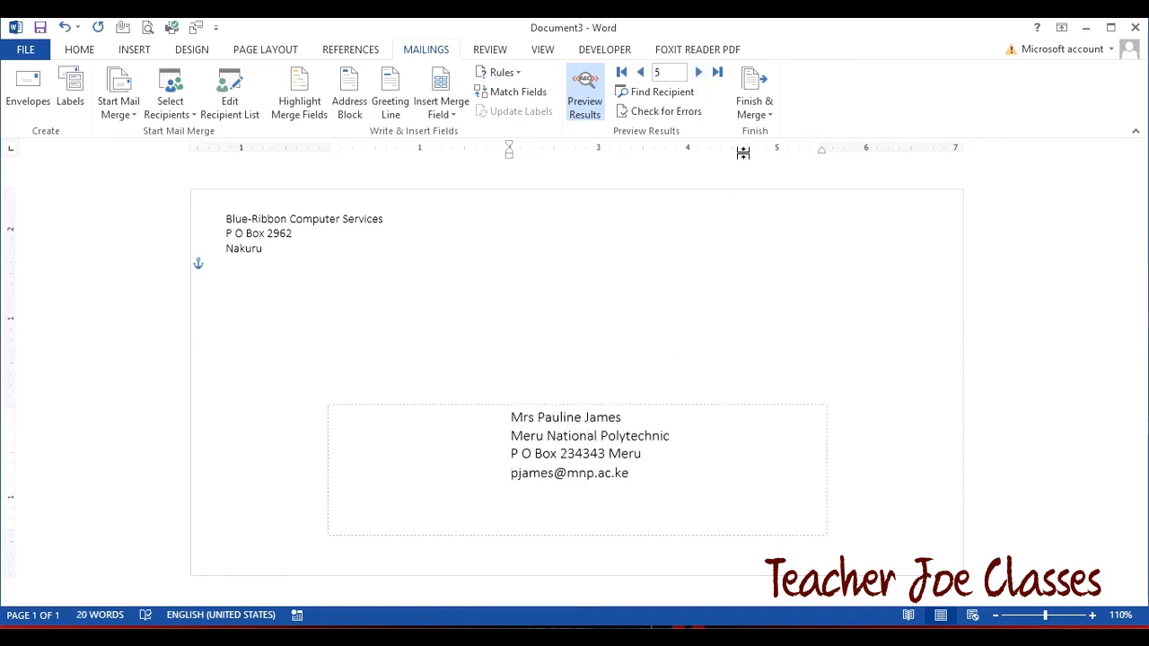
- Merge all records into a new editable envelope document
left_click(756, 103)
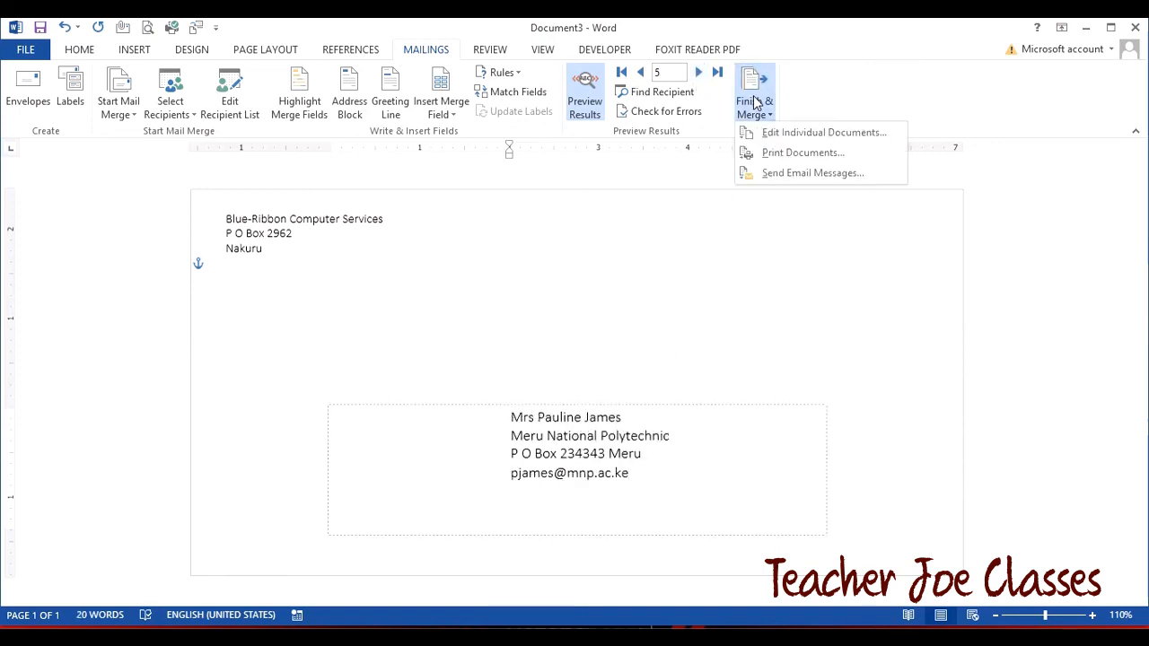
left_click(798, 136)
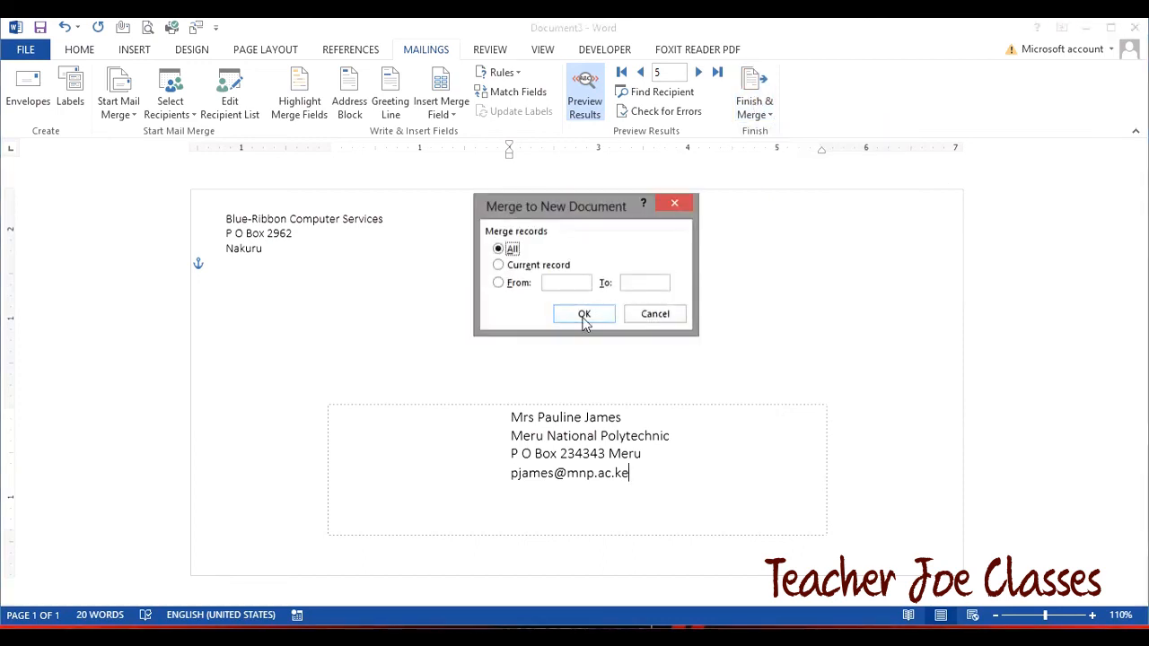
left_click(580, 316)
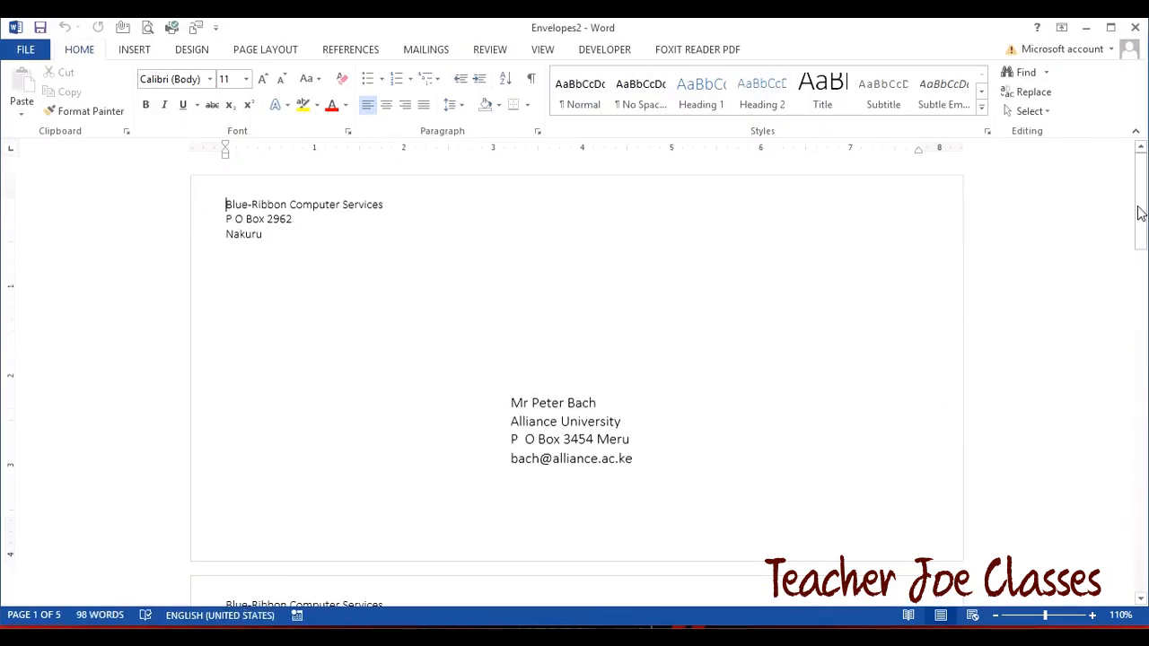
- Scroll through the merged envelopes, show the Mailings tab, and dismiss the permission error
left_click_drag(1141, 212, 1141, 594)
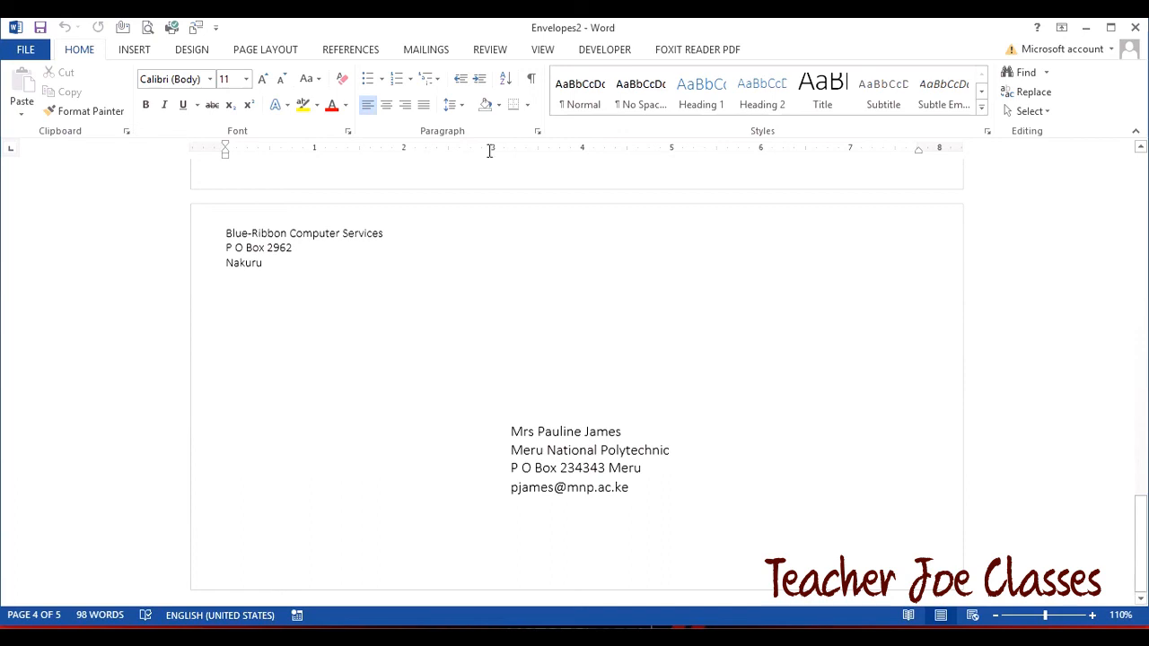
left_click(427, 51)
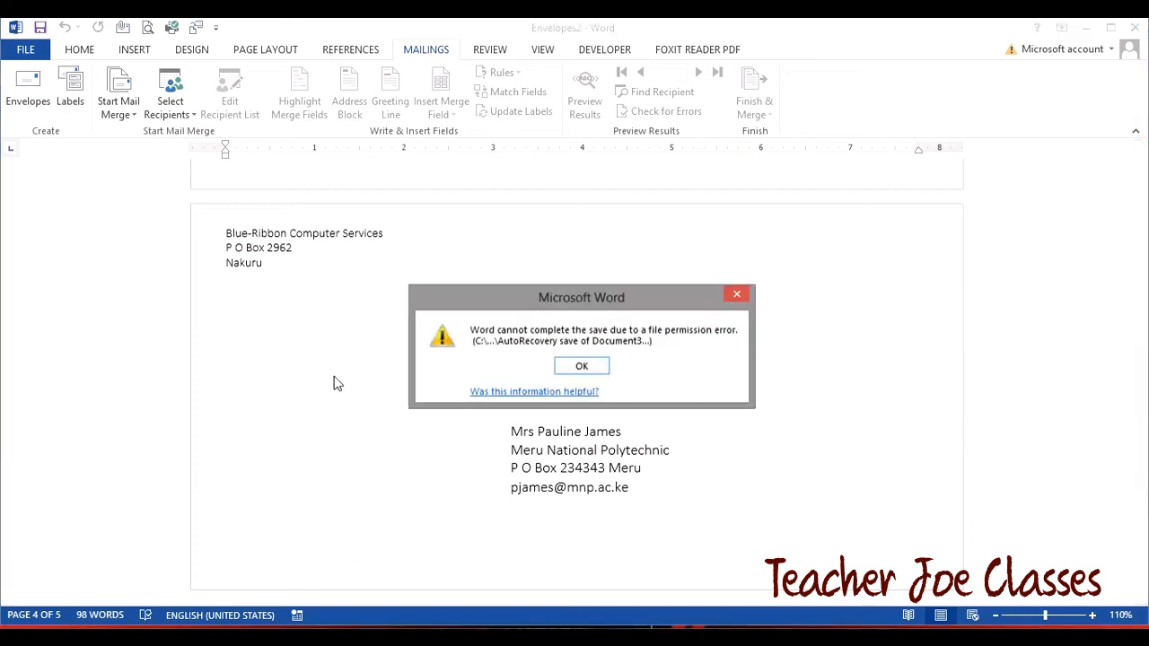
left_click(580, 369)
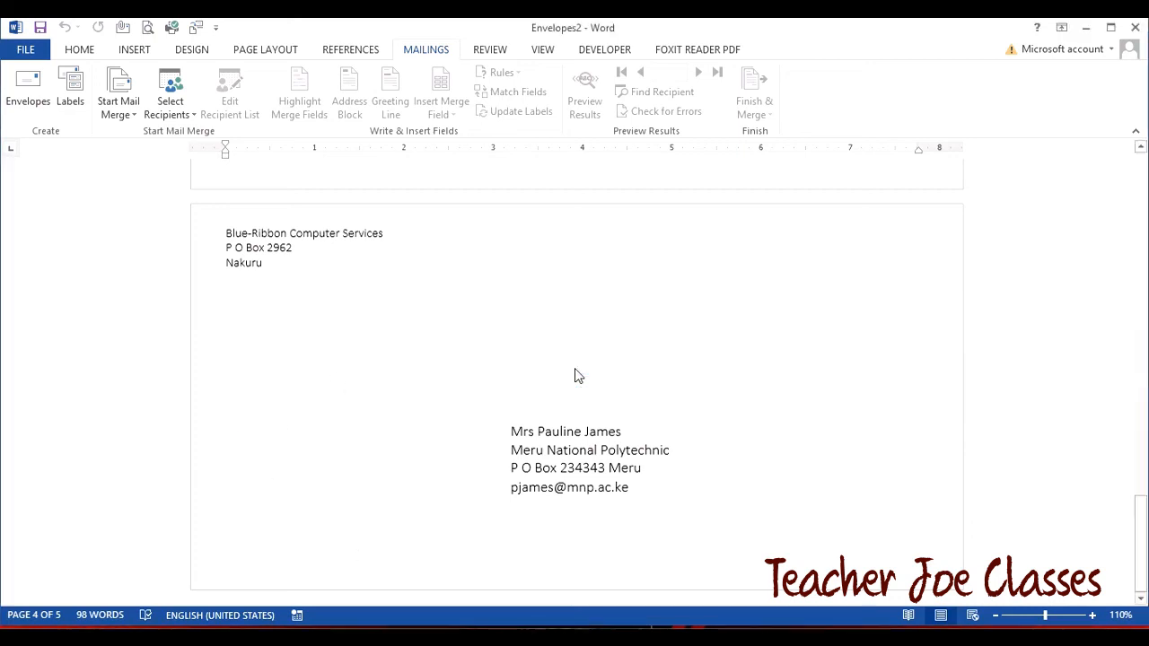